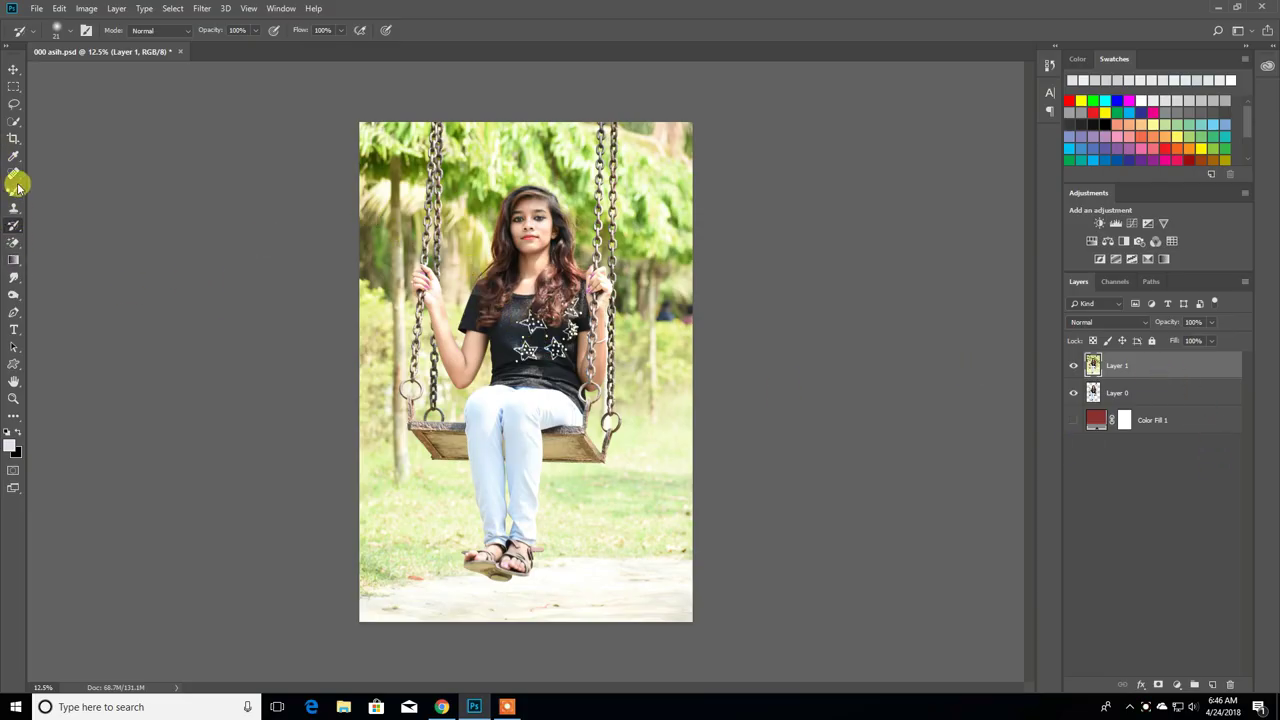
# Delete the original park photo layer, leaving the girl-on-swing cut-out over transparency.
pyautogui.press('v')
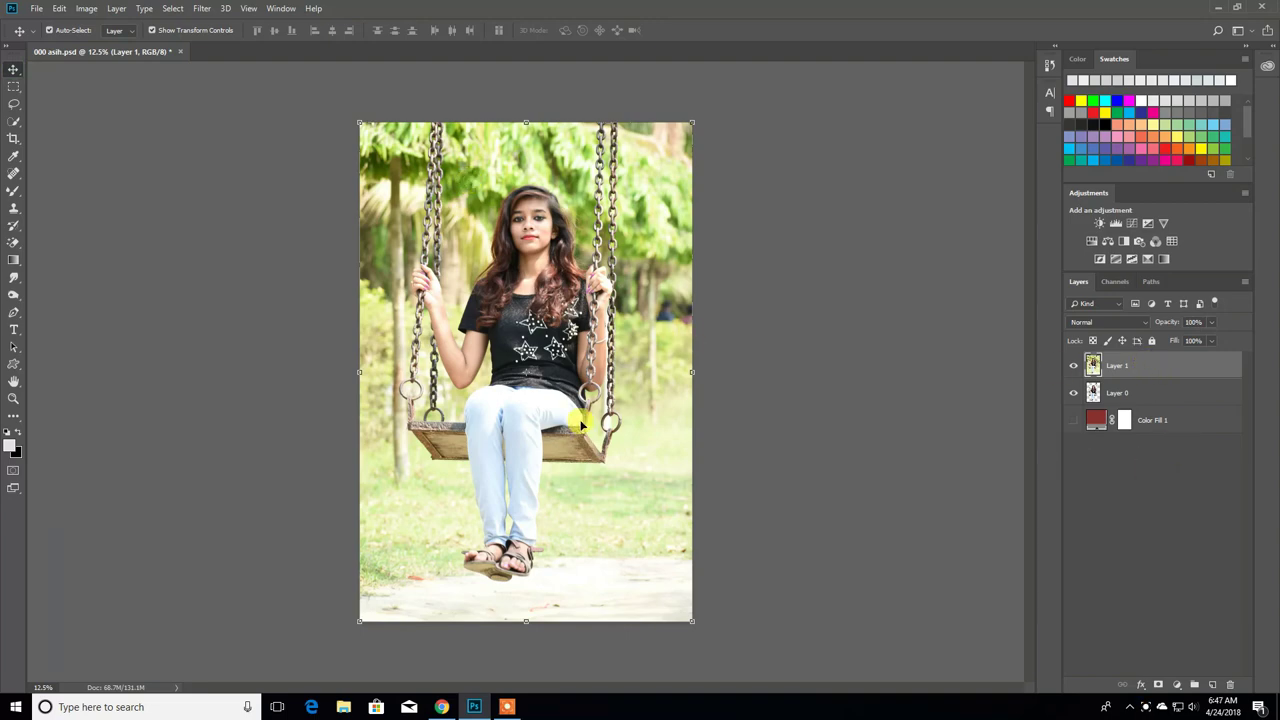
pyautogui.press('Delete')
pyautogui.hotkey('ctrl', 'z')
pyautogui.hotkey('ctrl', 'z')
pyautogui.hotkey('ctrl', 'z')
pyautogui.hotkey('ctrl', 'z')
pyautogui.hotkey('ctrl', 'z')
pyautogui.hotkey('ctrl', 'z')
pyautogui.hotkey('ctrl', 'z')
pyautogui.hotkey('ctrl', 'z')
pyautogui.hotkey('ctrl', 'z')
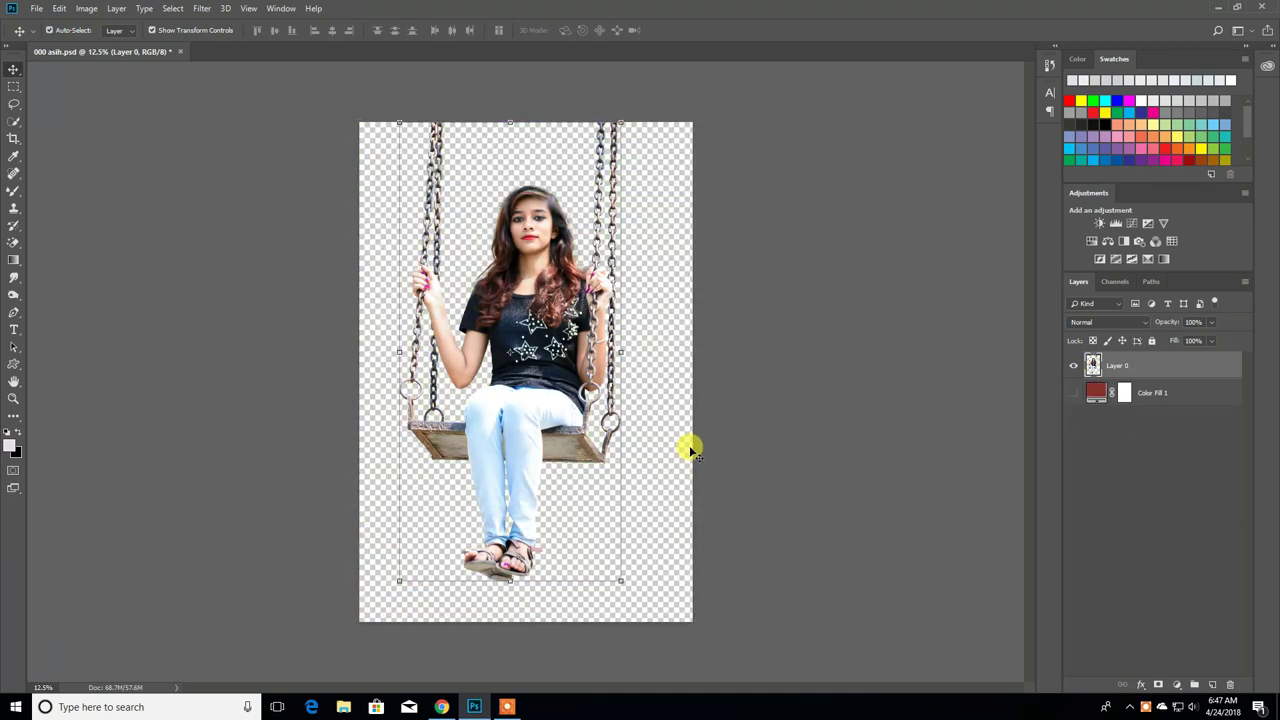
pyautogui.click(36, 8)
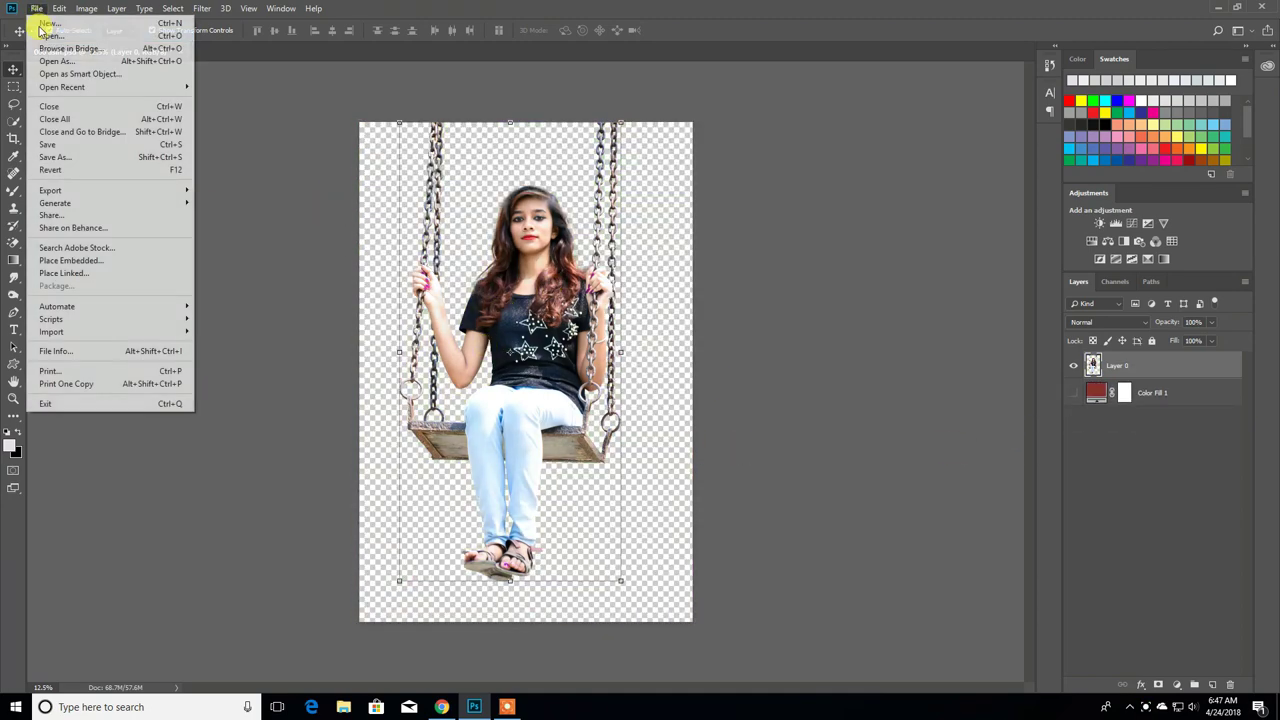
# Open cliff_by_bloodydawn.jpg from the Desktop.
pyautogui.click(40, 34)
pyautogui.click(284, 150)
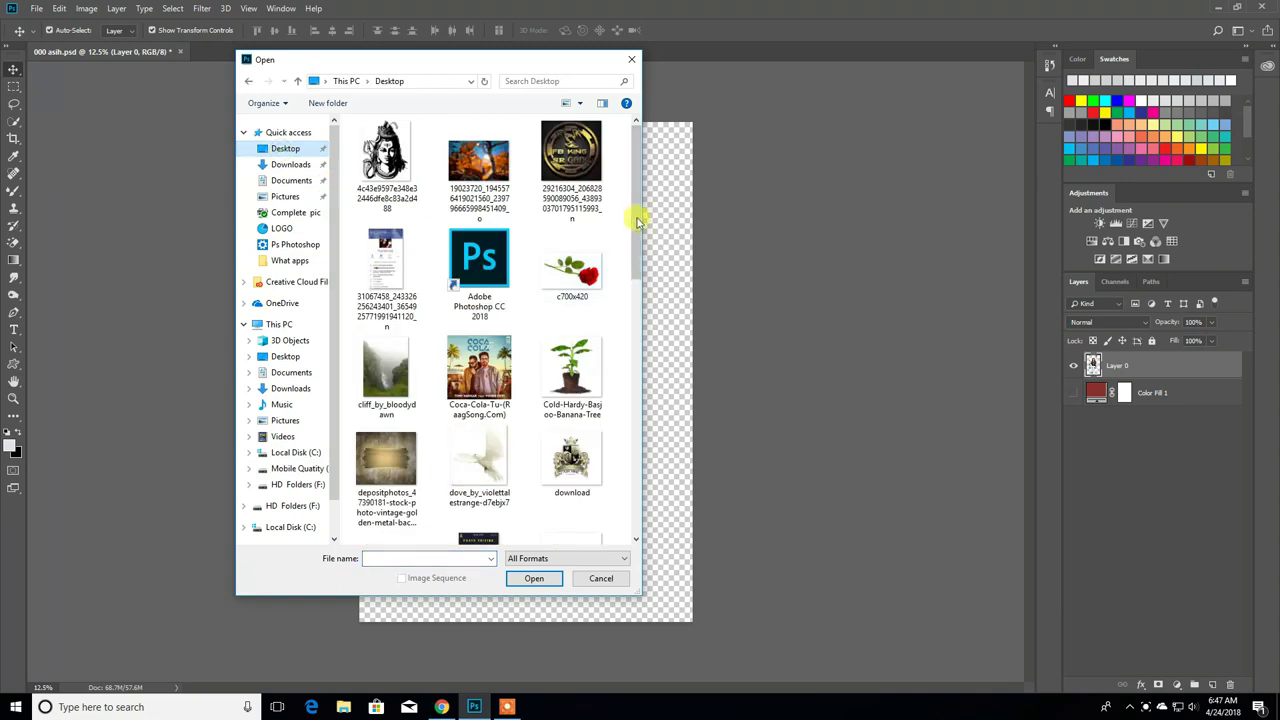
pyautogui.scroll(-2, 636, 230)
pyautogui.click(386, 235)
pyautogui.click(535, 579)
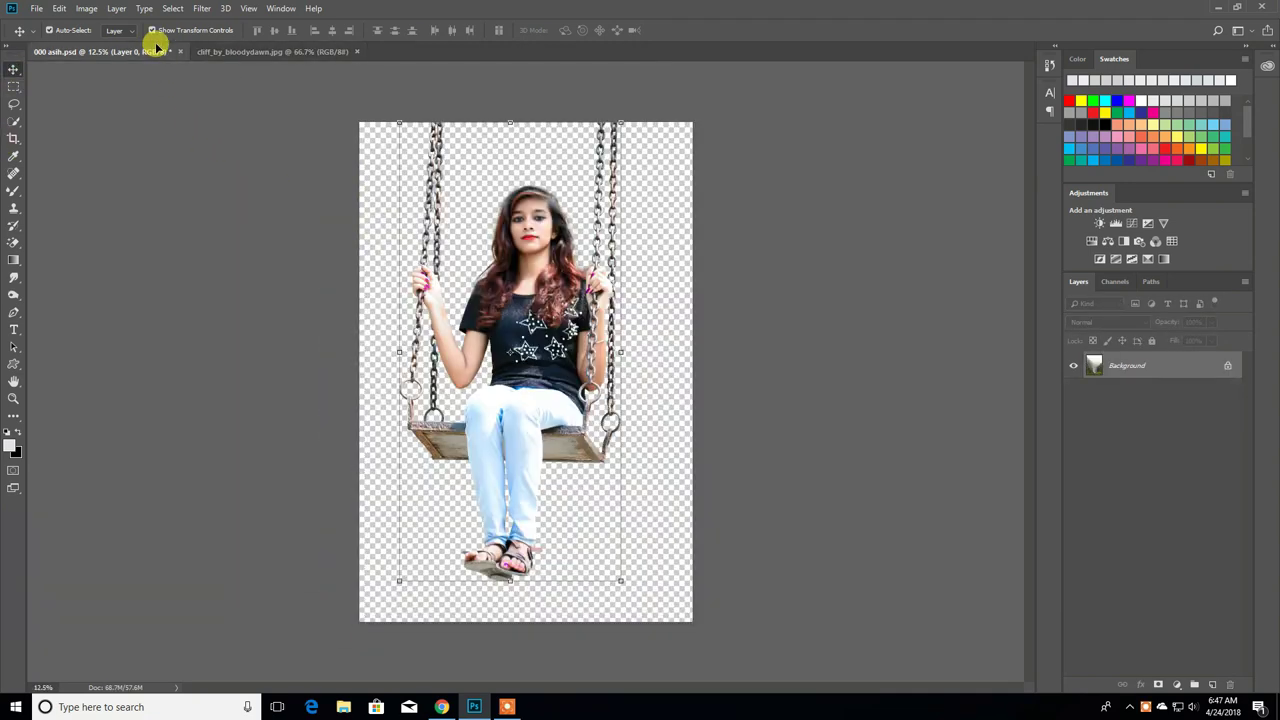
# Place the cliff photo beneath the girl layer, scaled to fill the canvas, with the girl hidden.
pyautogui.moveTo(396, 170); pyautogui.dragTo(403, 147)
pyautogui.moveTo(1126, 368); pyautogui.dragTo(1122, 406)
pyautogui.moveTo(431, 220); pyautogui.dragTo(735, 622)
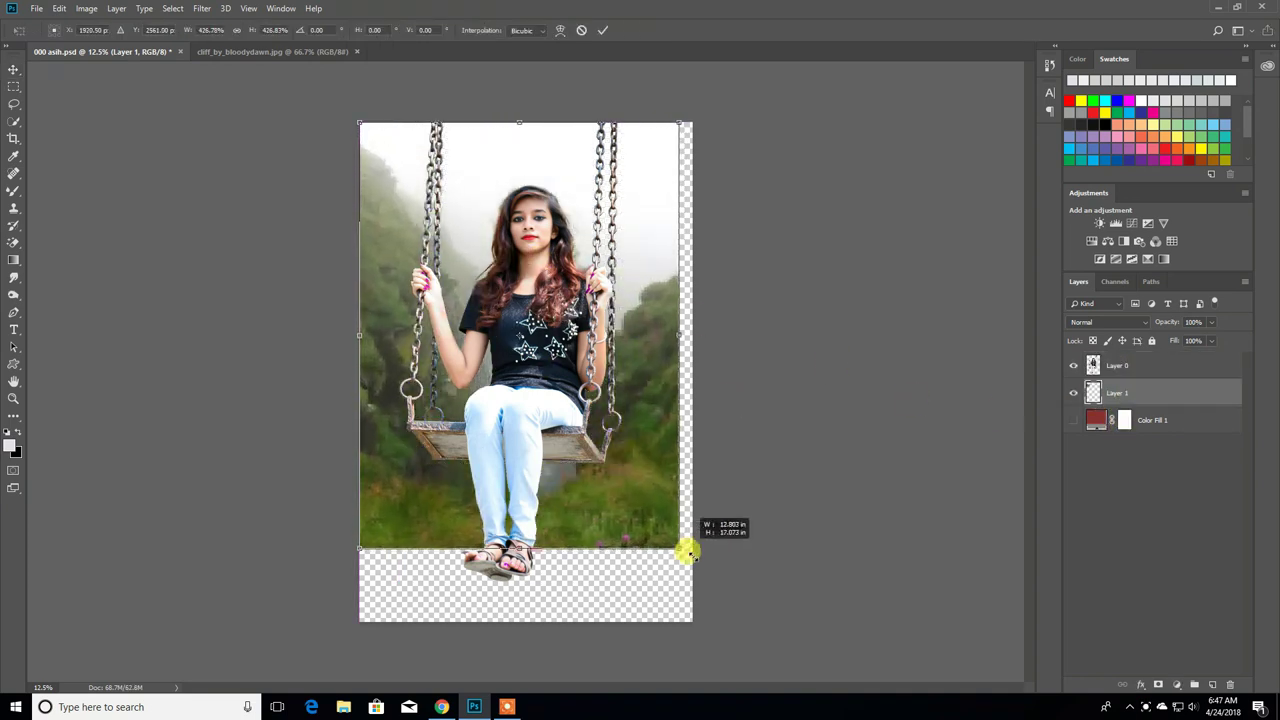
pyautogui.moveTo(653, 596); pyautogui.dragTo(623, 594)
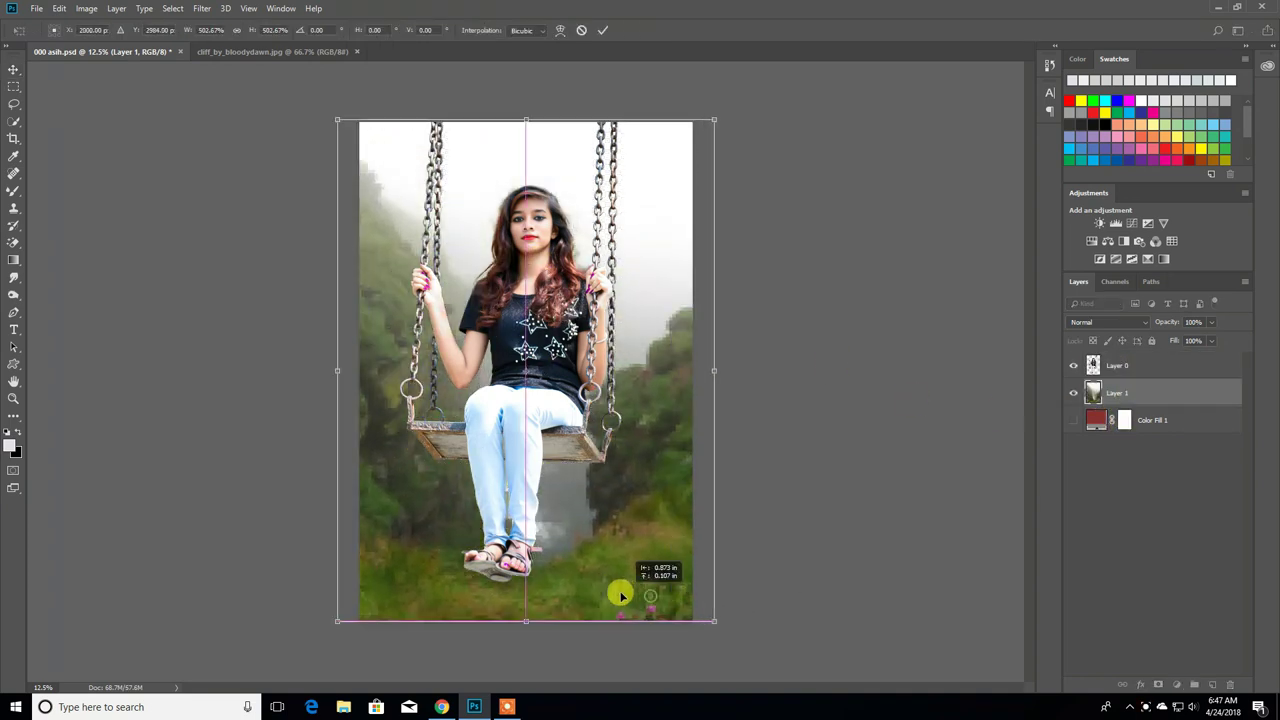
pyautogui.click(604, 30)
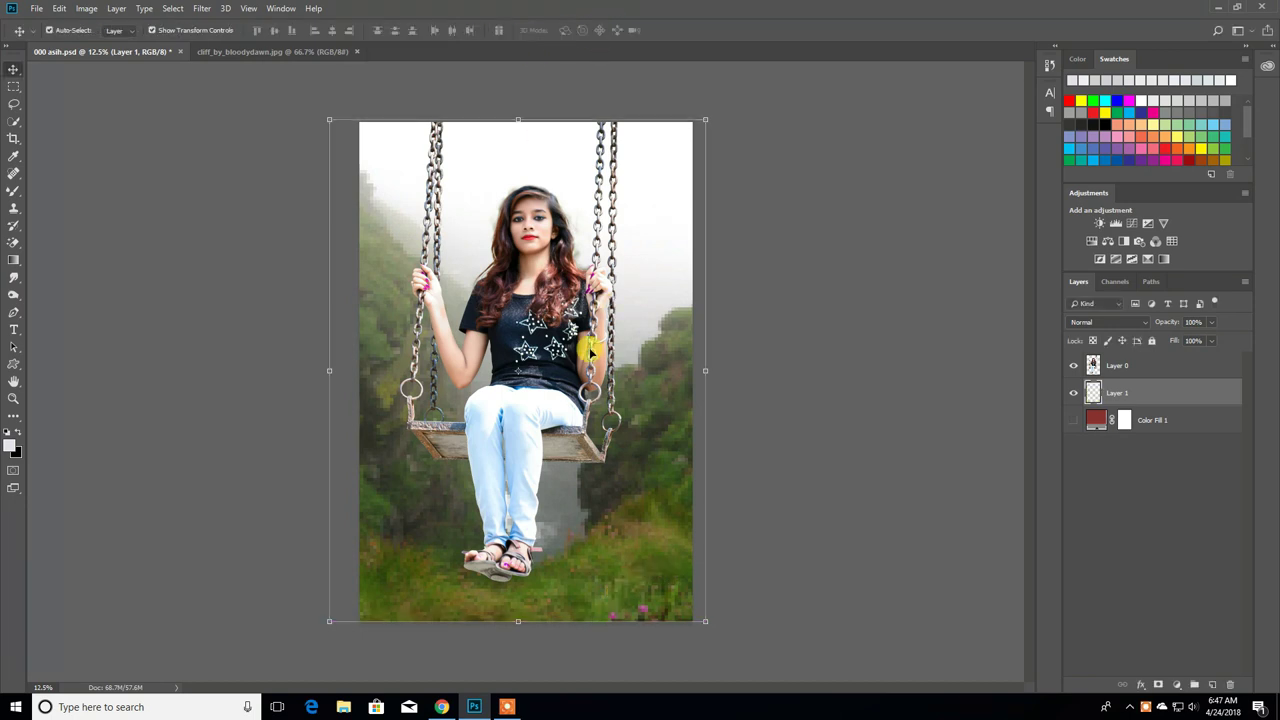
pyautogui.click(14, 121)
pyautogui.click(1073, 365)
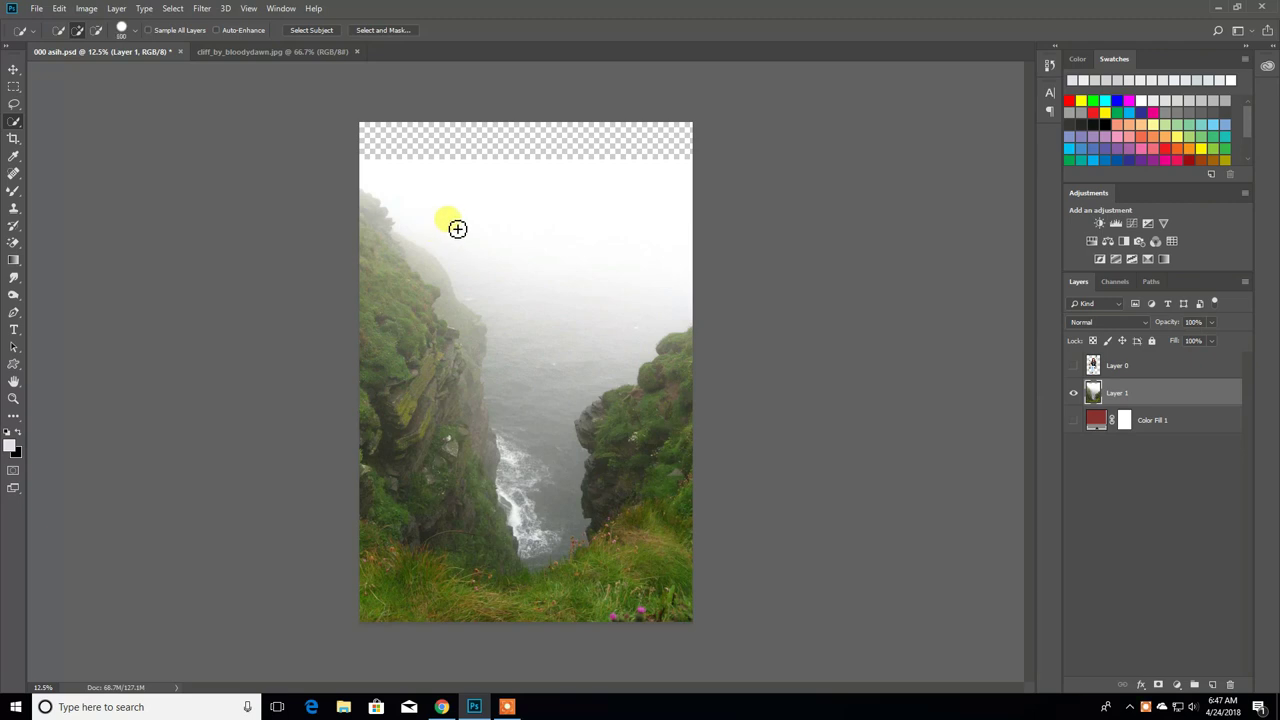
# Select the foggy sky and fade it to transparency with a black-to-white gradient mask.
pyautogui.moveTo(545, 318); pyautogui.dragTo(516, 431)
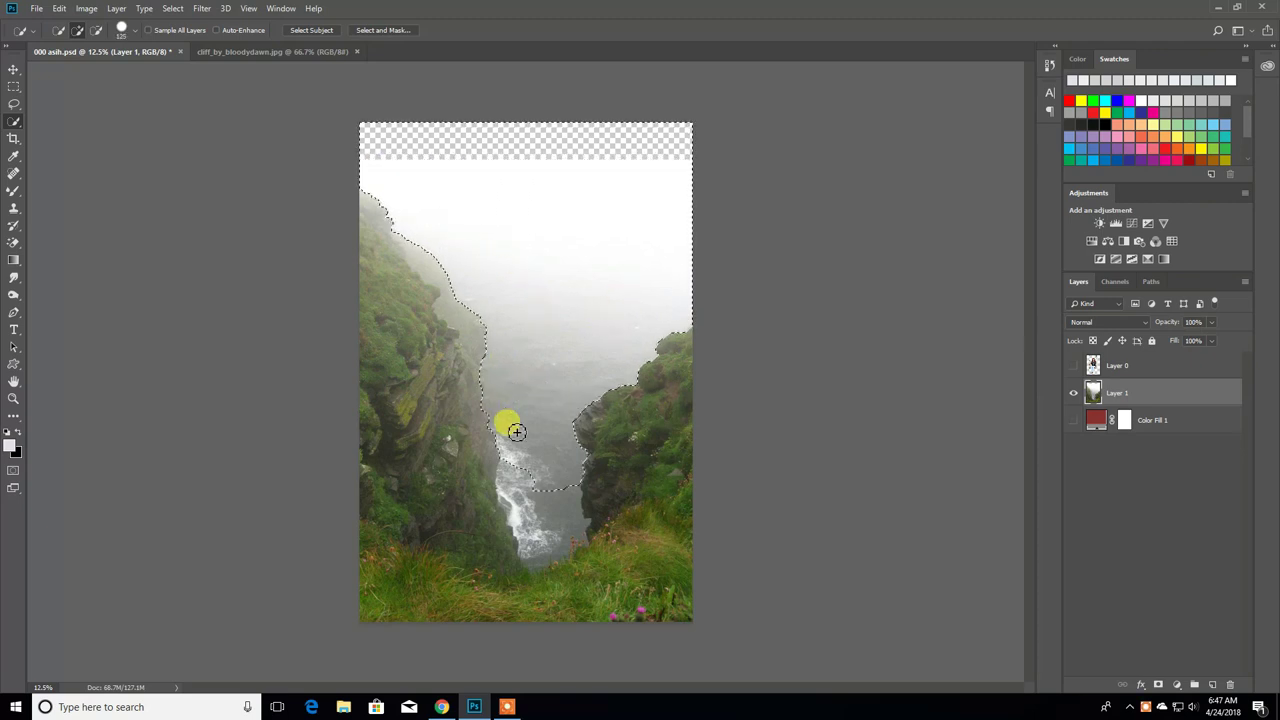
pyautogui.moveTo(484, 502); pyautogui.dragTo(444, 276)
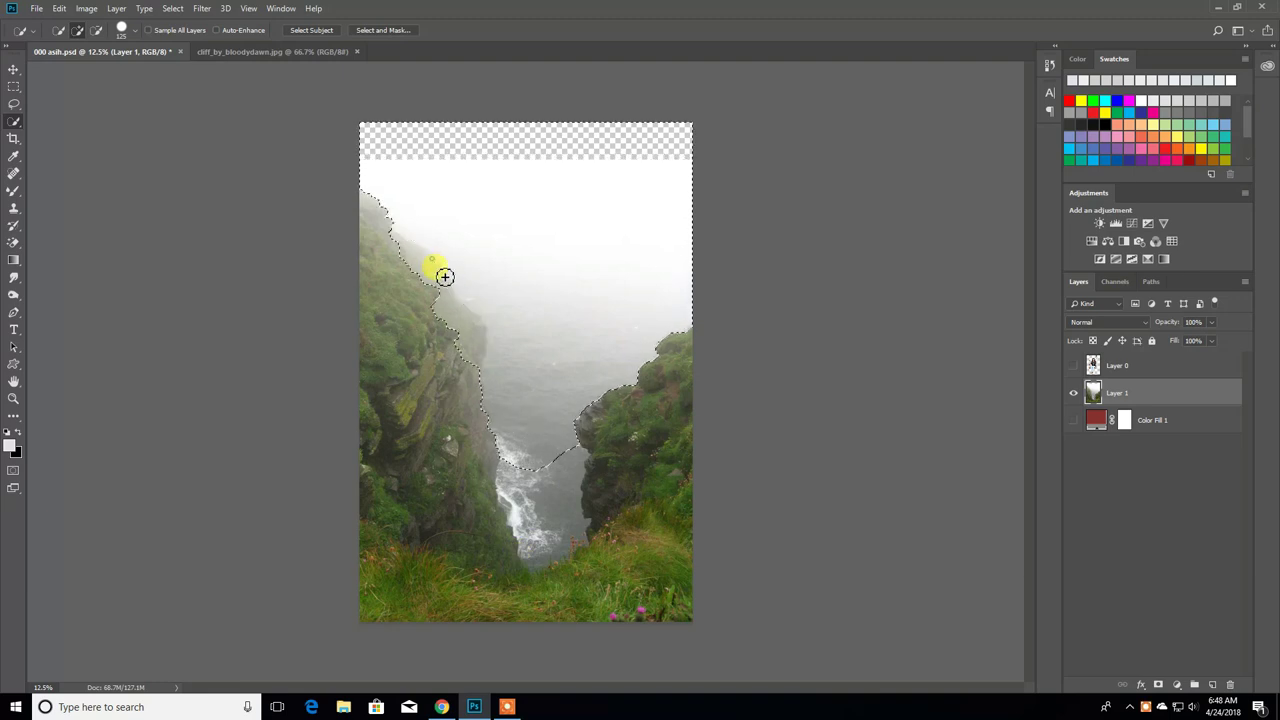
pyautogui.click(14, 242)
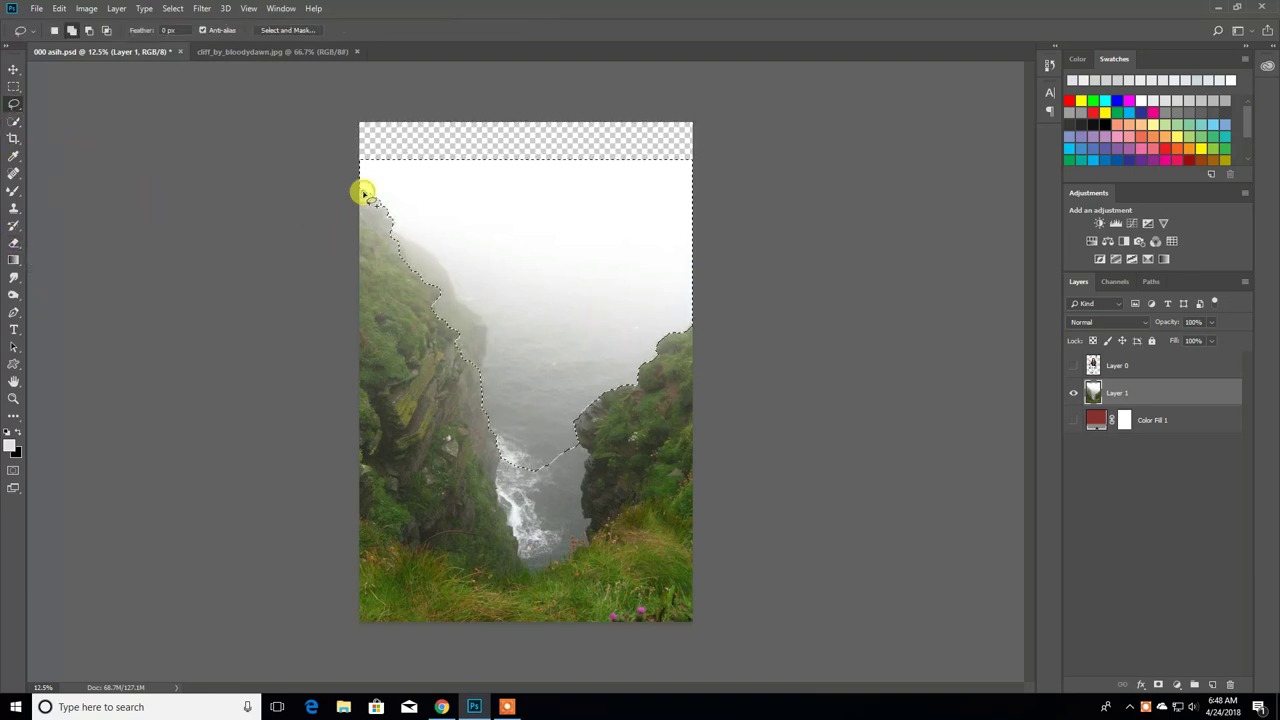
pyautogui.click(13, 259)
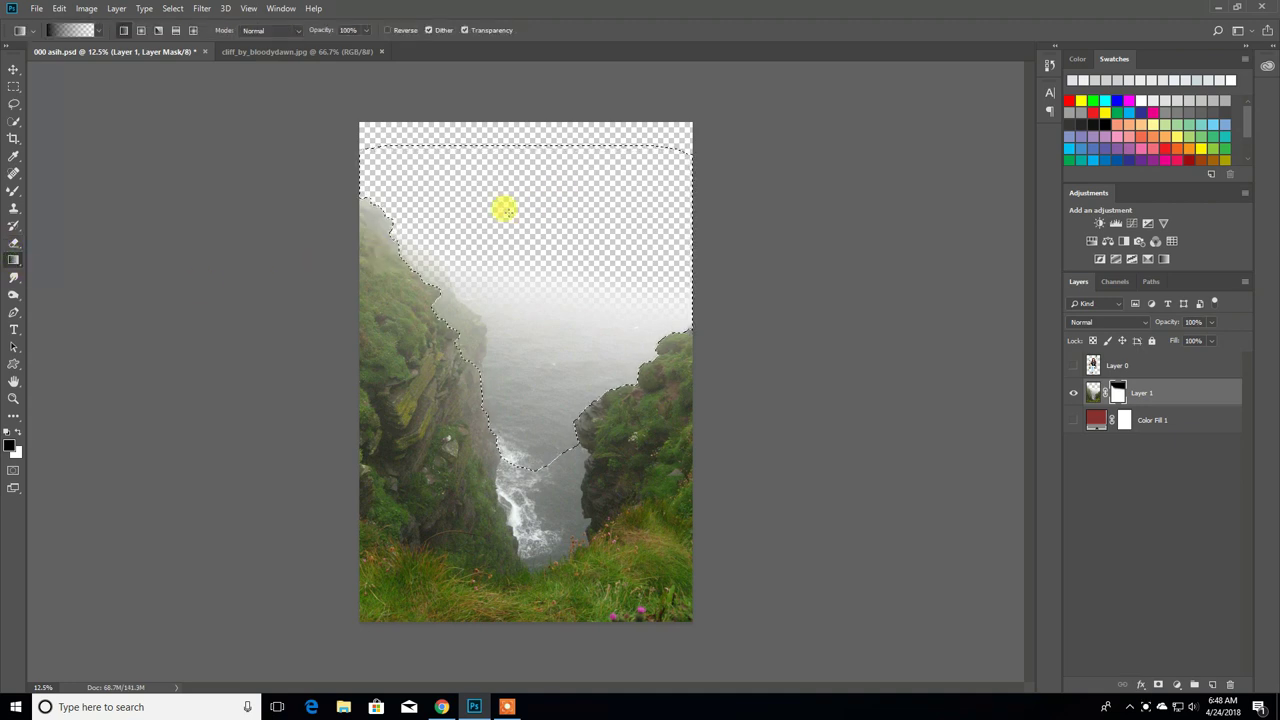
pyautogui.moveTo(563, 150); pyautogui.dragTo(563, 242)
pyautogui.moveTo(557, 352); pyautogui.dragTo(543, 286)
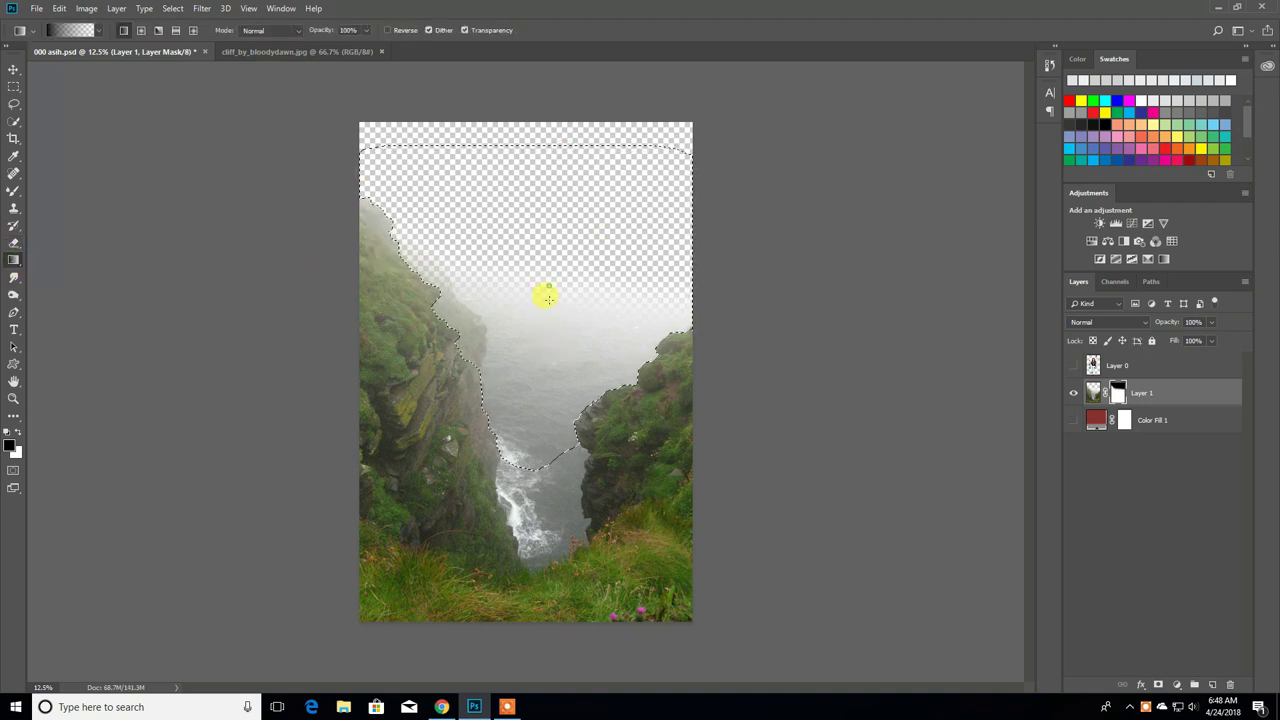
pyautogui.moveTo(594, 351); pyautogui.dragTo(528, 410)
pyautogui.hotkey('ctrl', 'd')
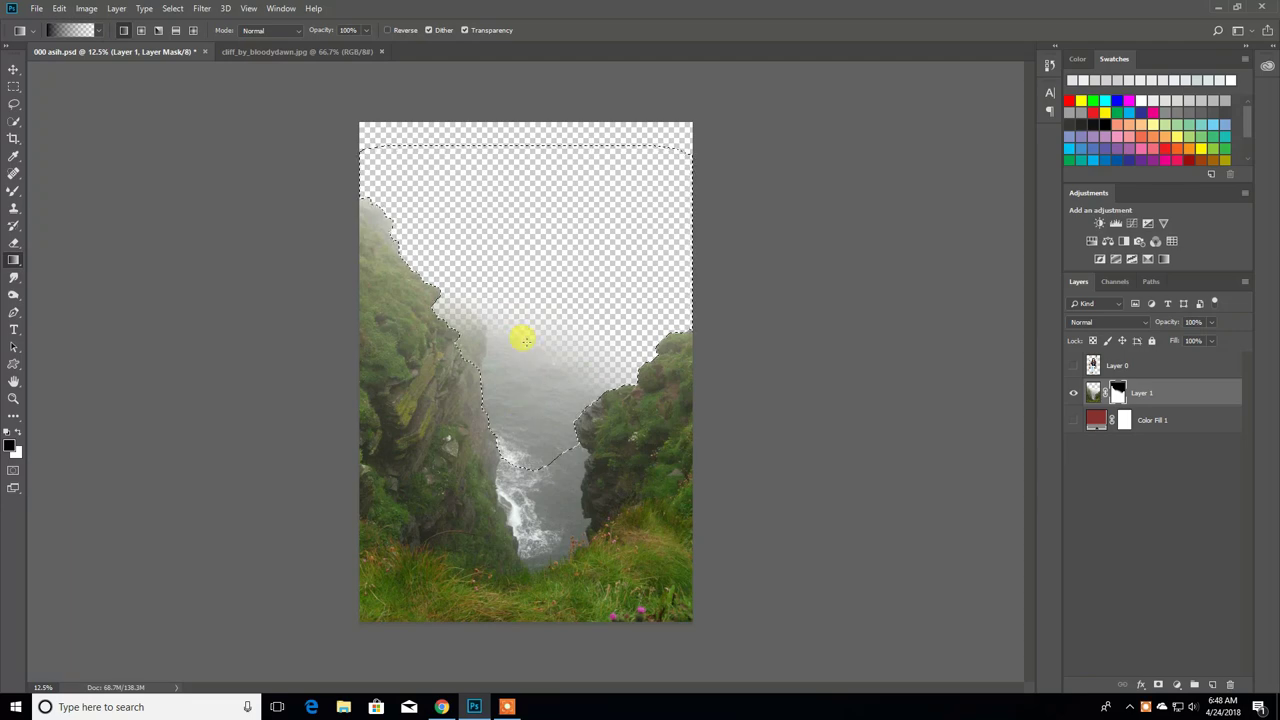
# Browse the Desktop images in the Open dialog.
pyautogui.click(36, 8)
pyautogui.click(40, 34)
pyautogui.scroll(-5, 435, 290)
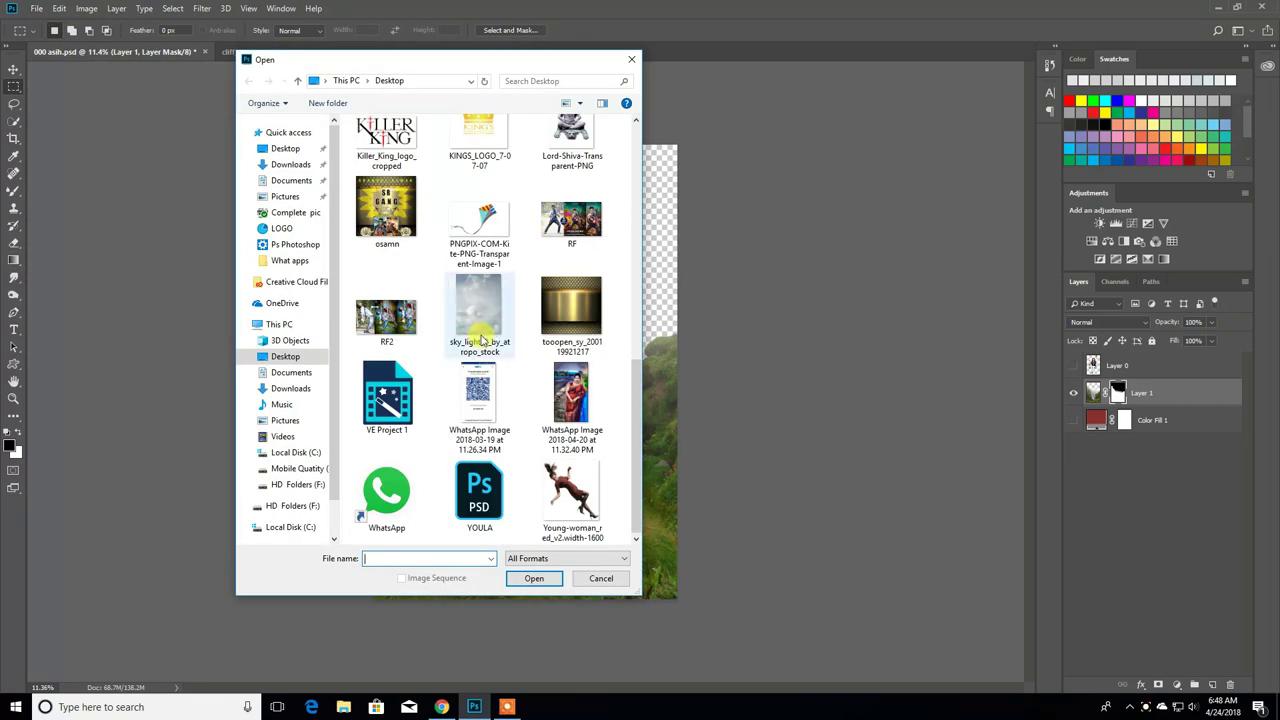
# Open sky_light_2_by_atropo_stock.jpg and bring it into the swing composite.
pyautogui.click(479, 310)
pyautogui.click(534, 578)
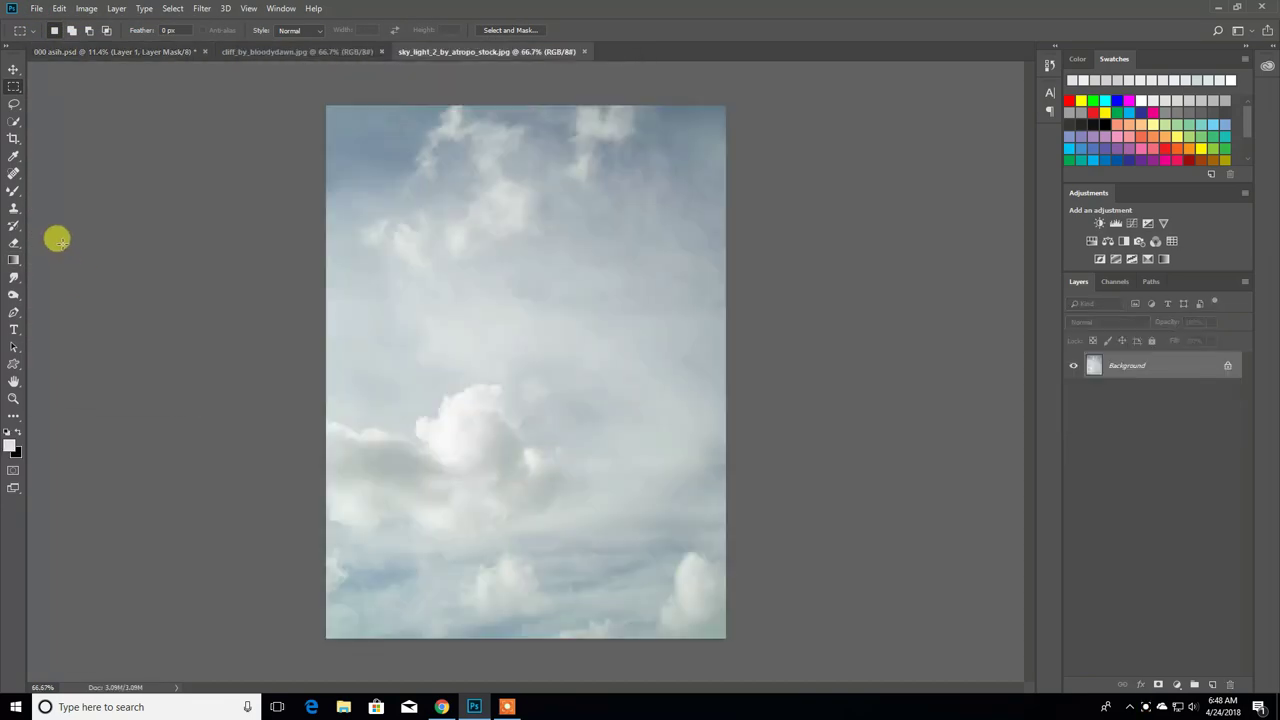
pyautogui.click(14, 69)
pyautogui.click(194, 52)
pyautogui.moveTo(194, 52)
pyautogui.mouseDown()
pyautogui.moveTo(531, 246)
pyautogui.moveTo(578, 410)
pyautogui.mouseUp()
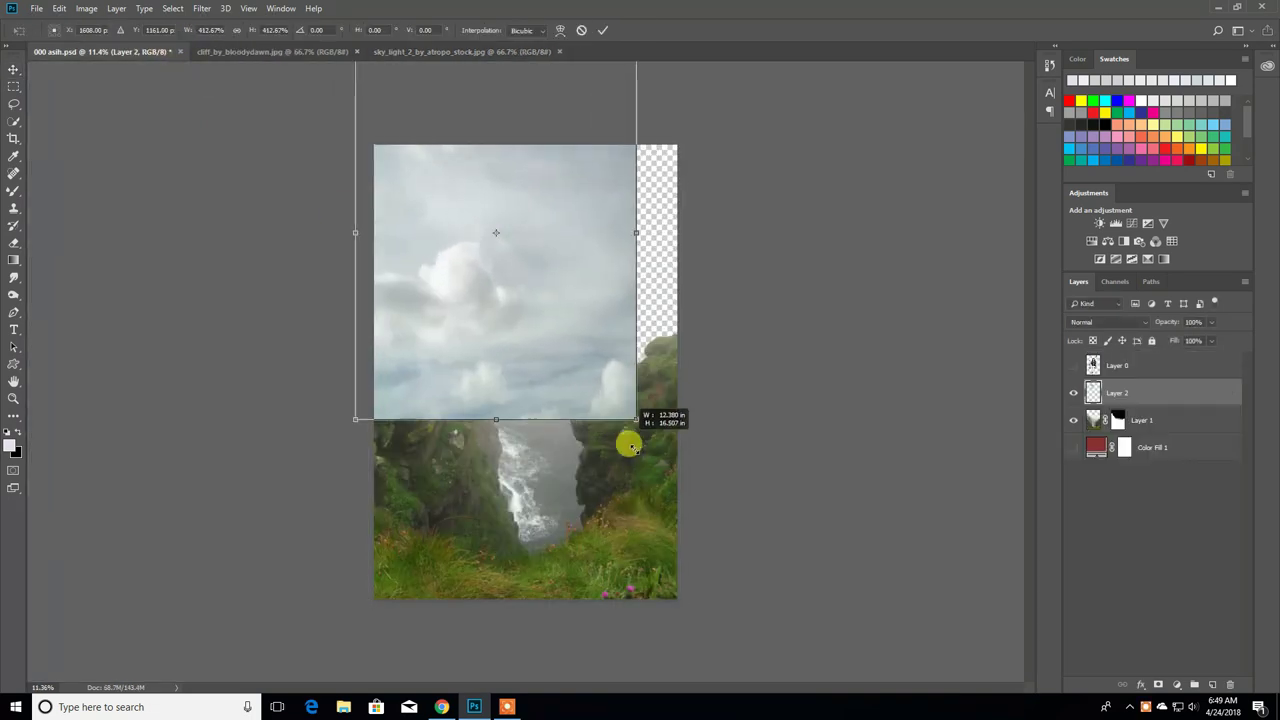
pyautogui.press('Return')
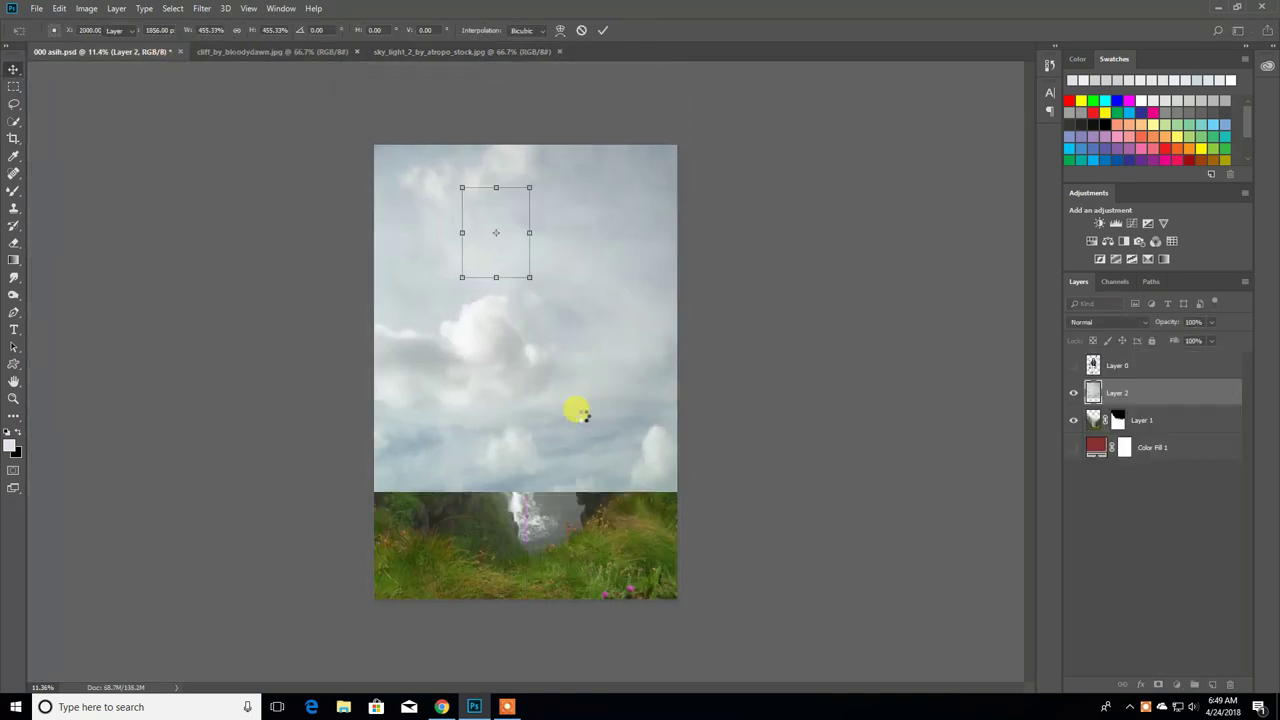
# Put the sky layer beneath the cliffs, raised and enlarged slightly to fill the gap.
pyautogui.moveTo(1150, 394); pyautogui.dragTo(1165, 432)
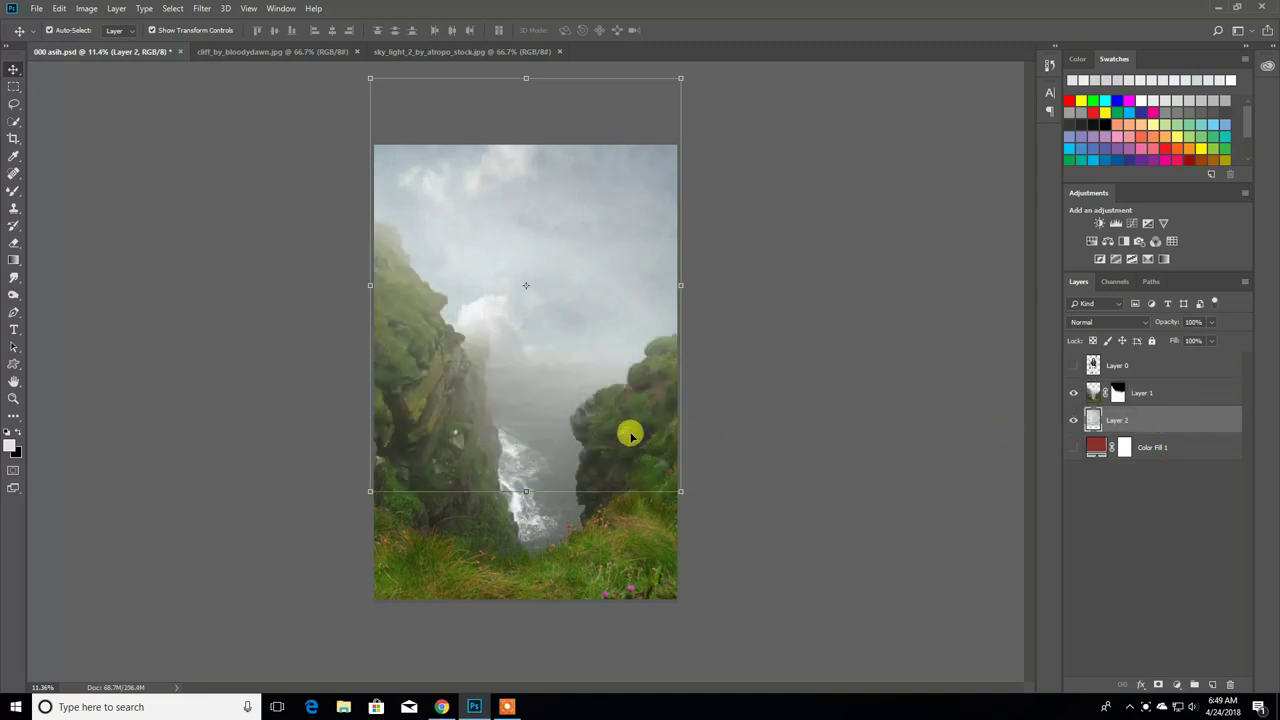
pyautogui.moveTo(591, 360); pyautogui.dragTo(591, 350)
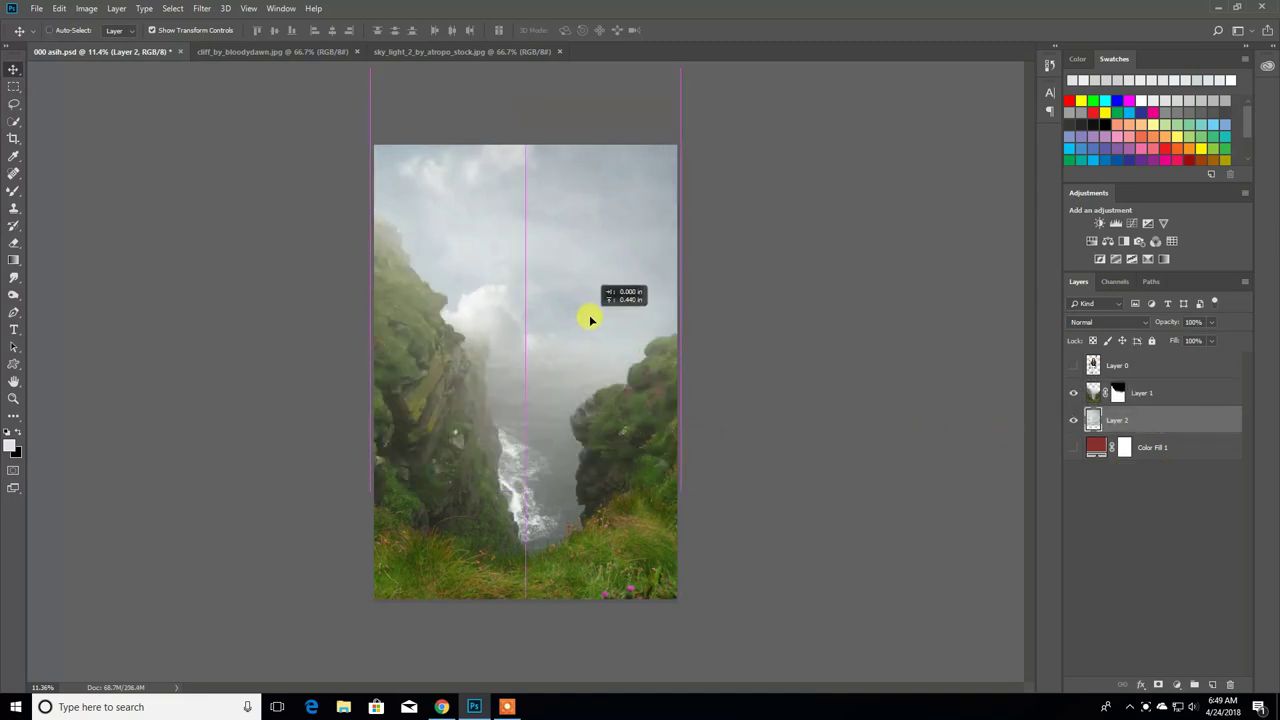
pyautogui.moveTo(551, 423)
pyautogui.mouseDown()
pyautogui.moveTo(574, 294)
pyautogui.moveTo(574, 329)
pyautogui.mouseUp()
pyautogui.moveTo(677, 145); pyautogui.dragTo(690, 122)
pyautogui.moveTo(652, 223); pyautogui.dragTo(663, 243)
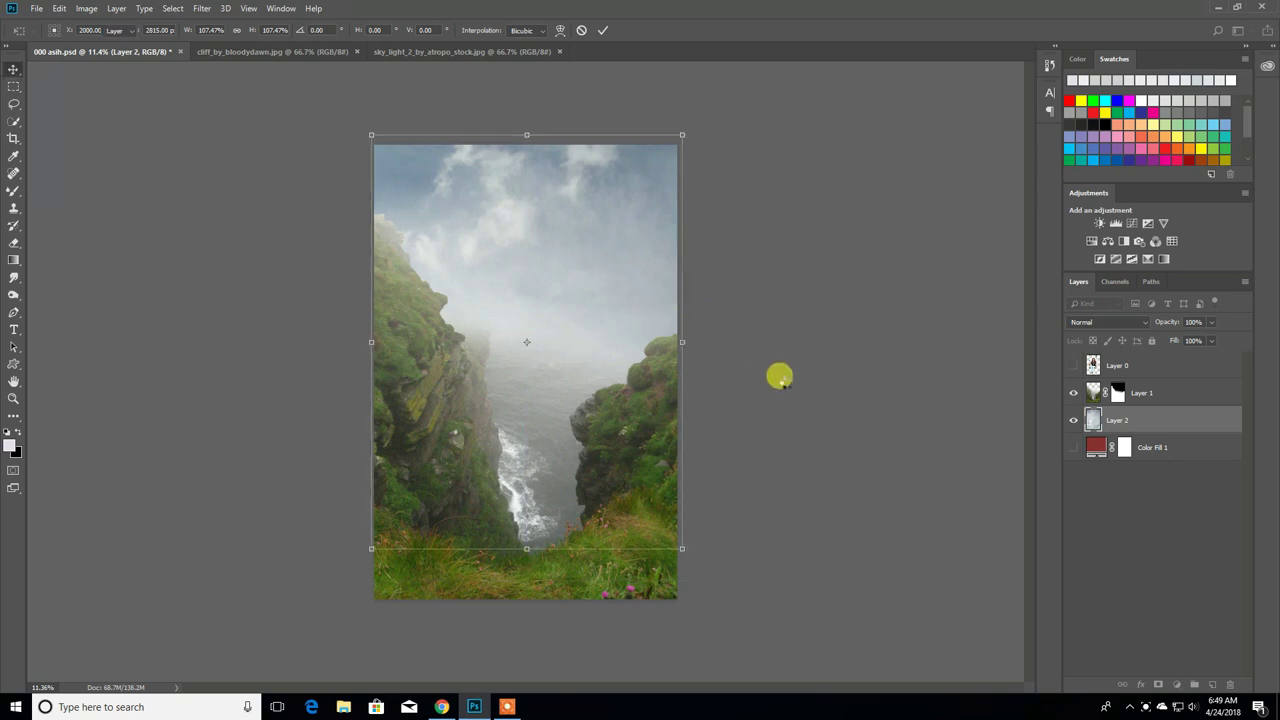
pyautogui.press('Return')
pyautogui.click(1114, 390)
# Apply the cliff layer's mask and auto-correct the cliff's colours.
pyautogui.rightClick(1117, 392)
pyautogui.click(1150, 427)
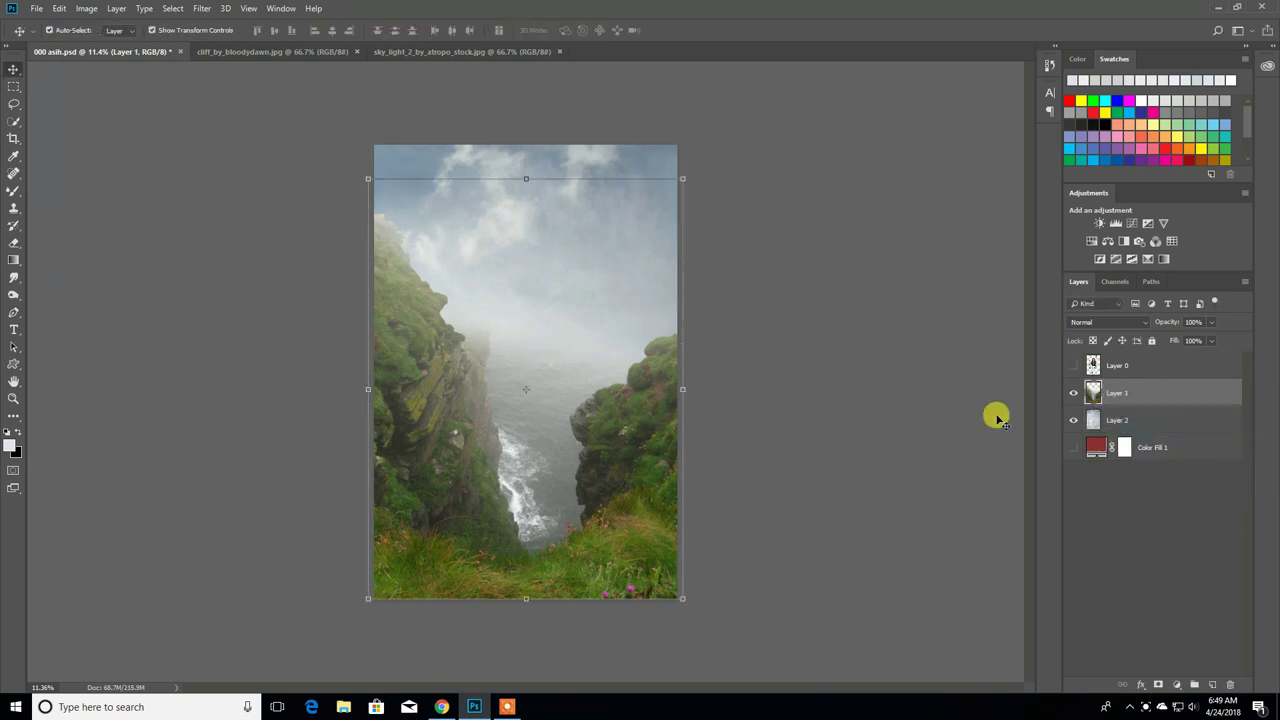
pyautogui.click(86, 8)
pyautogui.moveTo(107, 43)
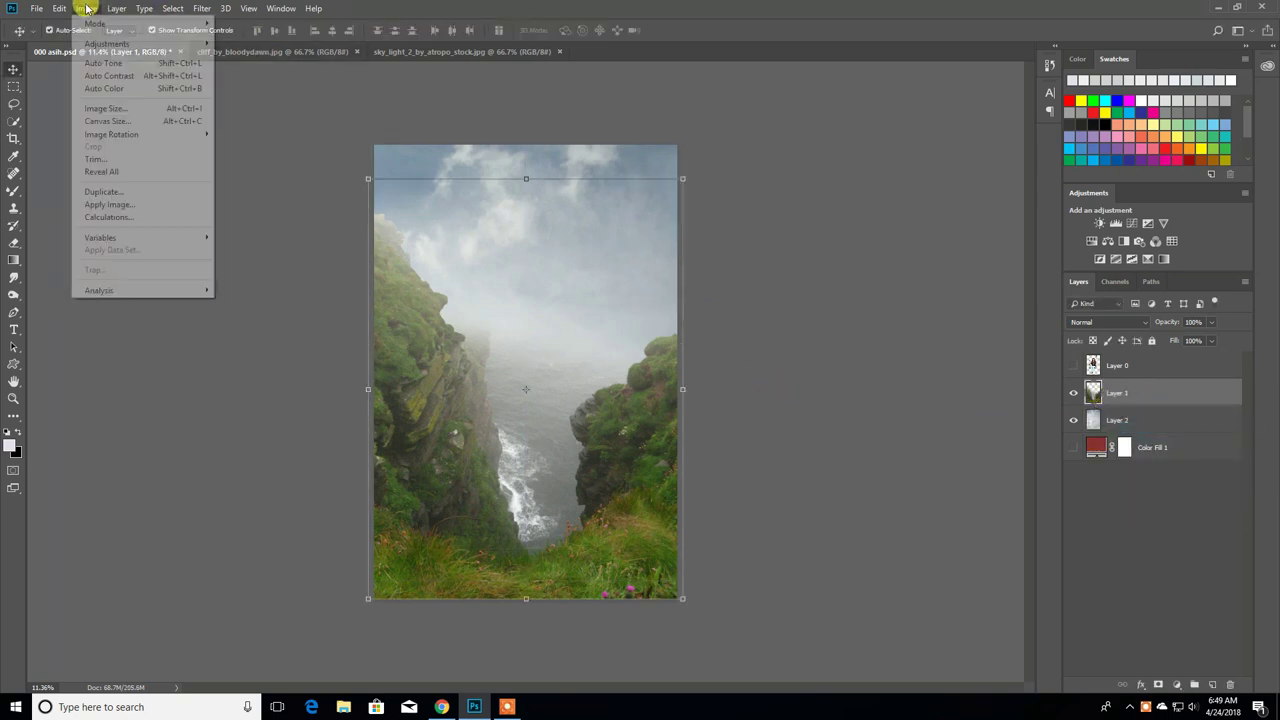
pyautogui.click(127, 89)
# Try an automatic tone adjustment on the sky layer, then undo it to compare.
pyautogui.click(1108, 420)
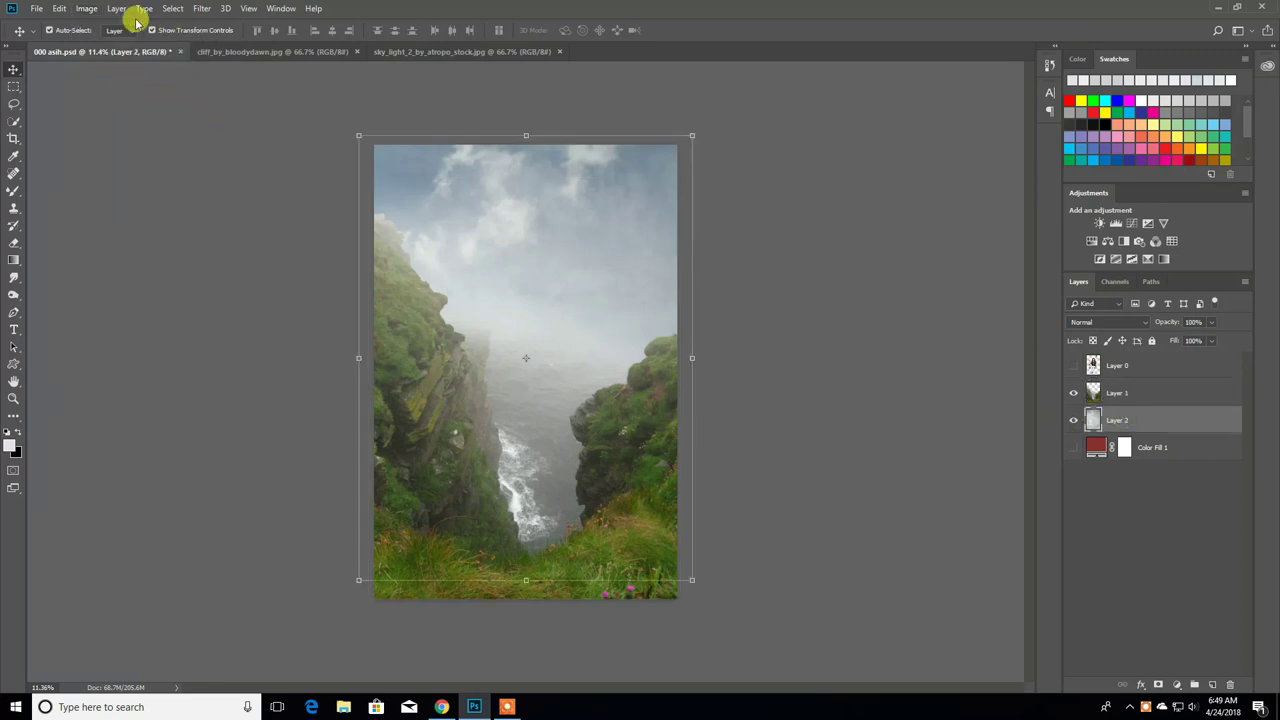
pyautogui.click(86, 8)
pyautogui.click(123, 88)
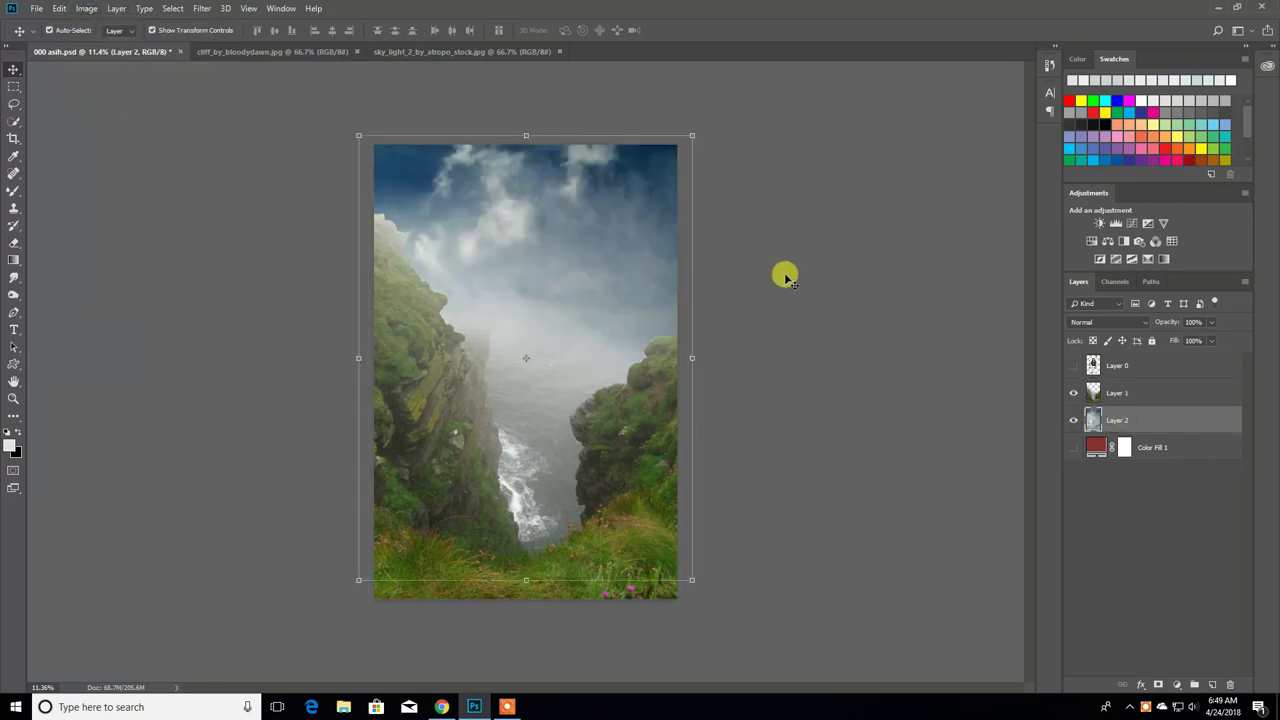
pyautogui.hotkey('ctrl', 'z')
pyautogui.hotkey('ctrl', 'z')
pyautogui.hotkey('ctrl', 'z')
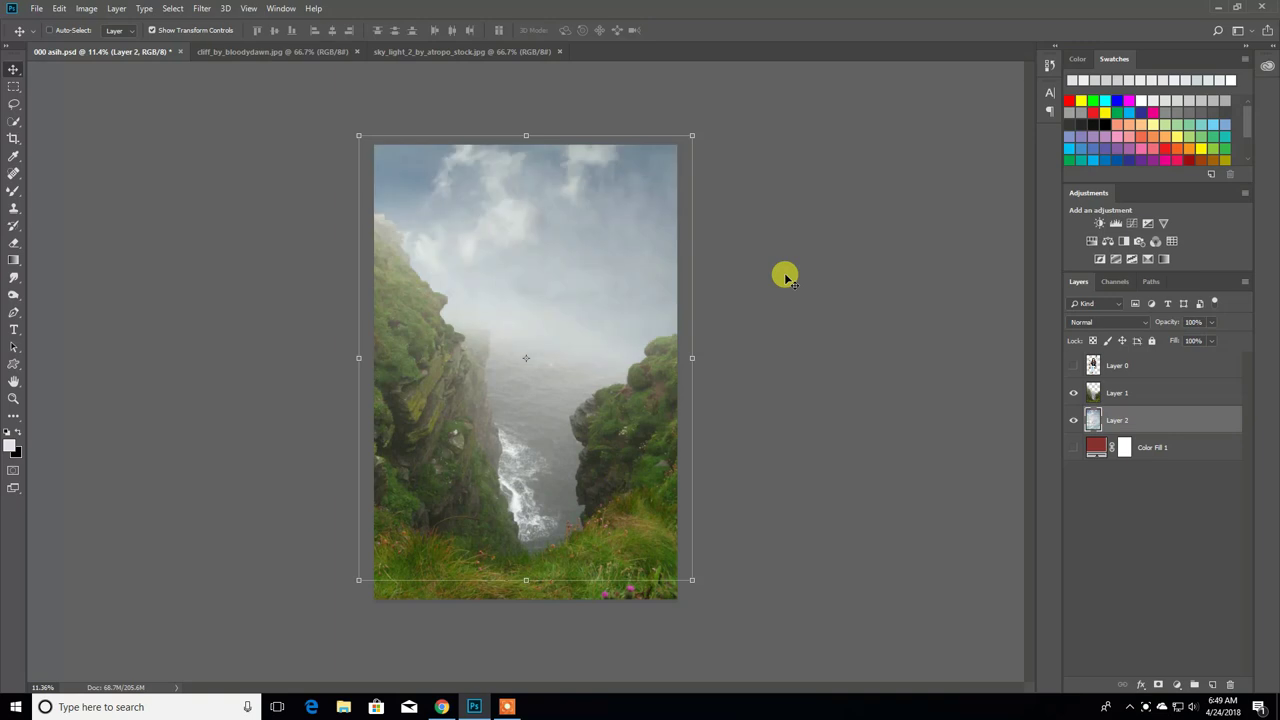
# Apply Auto Contrast to the cliff layer.
pyautogui.click(1133, 396)
pyautogui.click(86, 8)
pyautogui.click(123, 86)
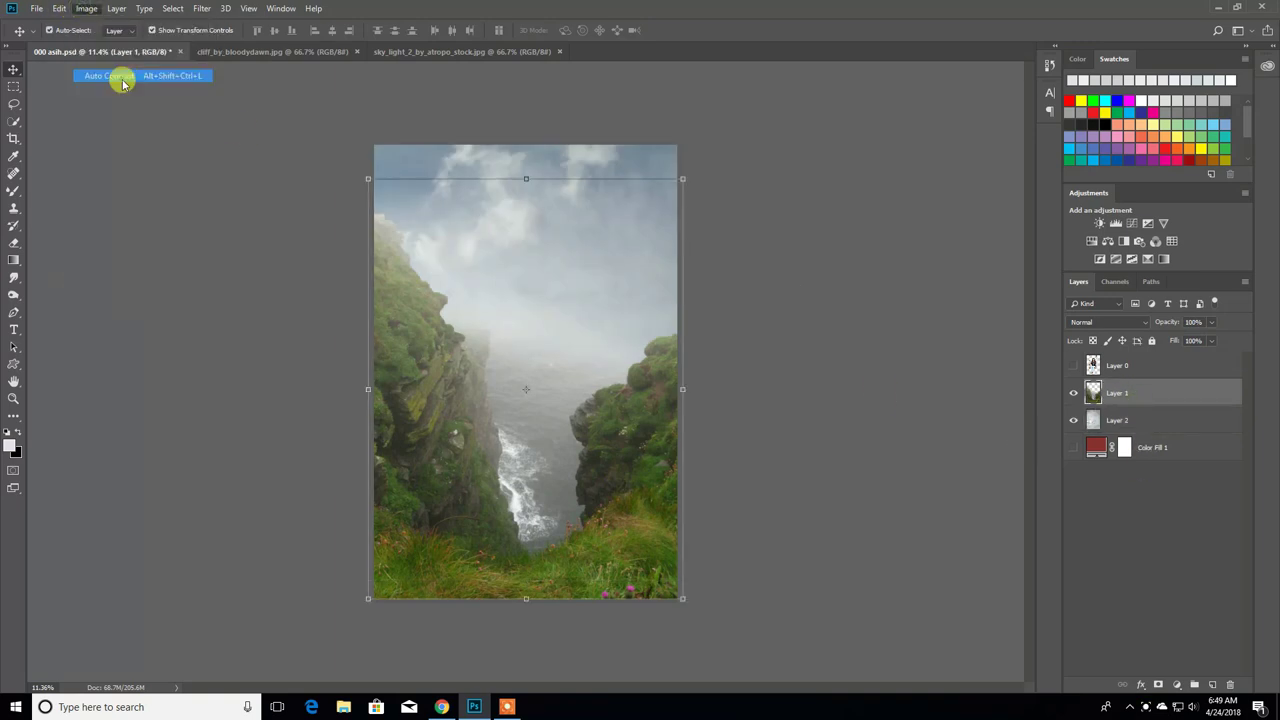
pyautogui.click(770, 293)
# Erase the foggy top of the cliff layer with a soft Eraser.
pyautogui.scroll(3, 551, 429)
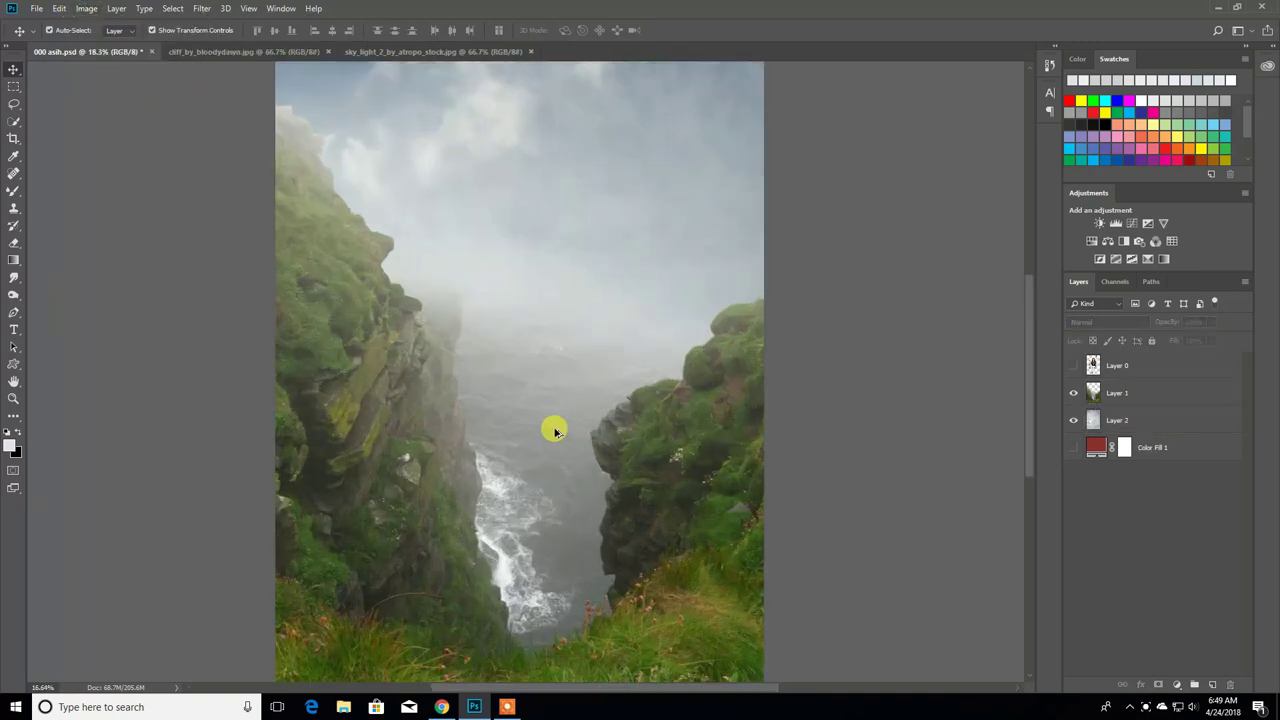
pyautogui.scroll(-2, 517, 414)
pyautogui.scroll(1, 511, 418)
pyautogui.click(17, 244)
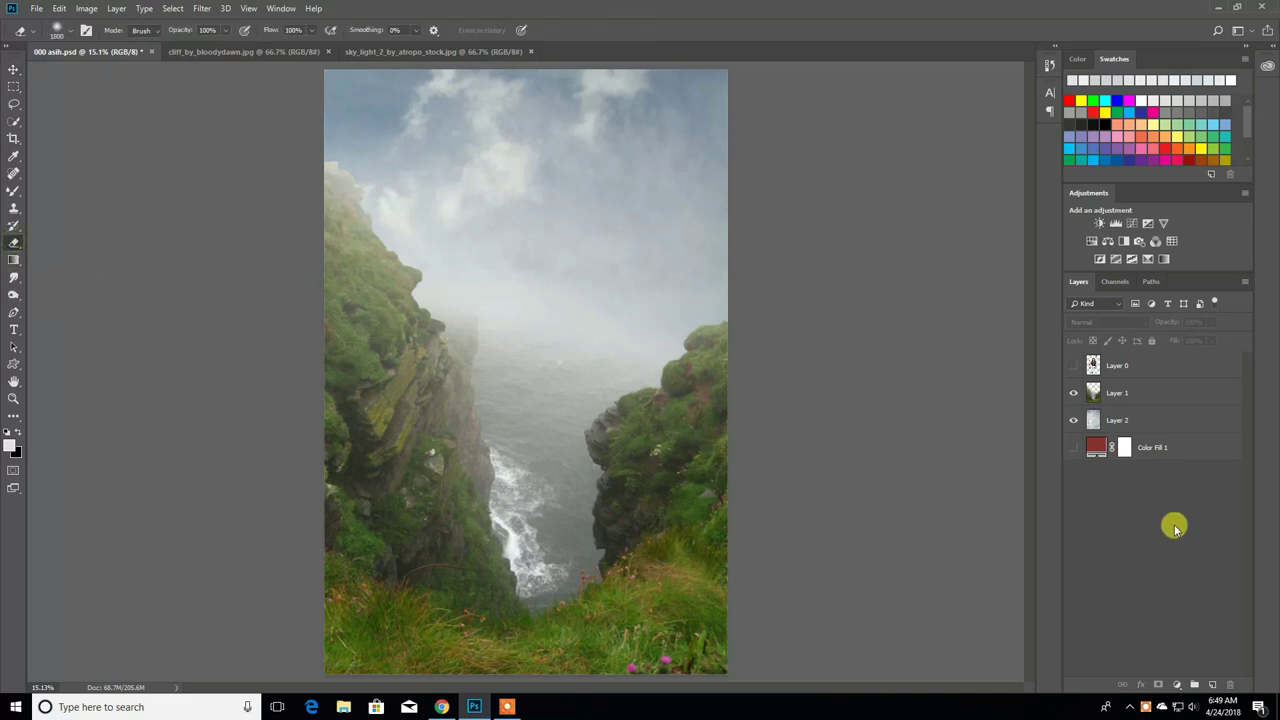
pyautogui.click(1110, 394)
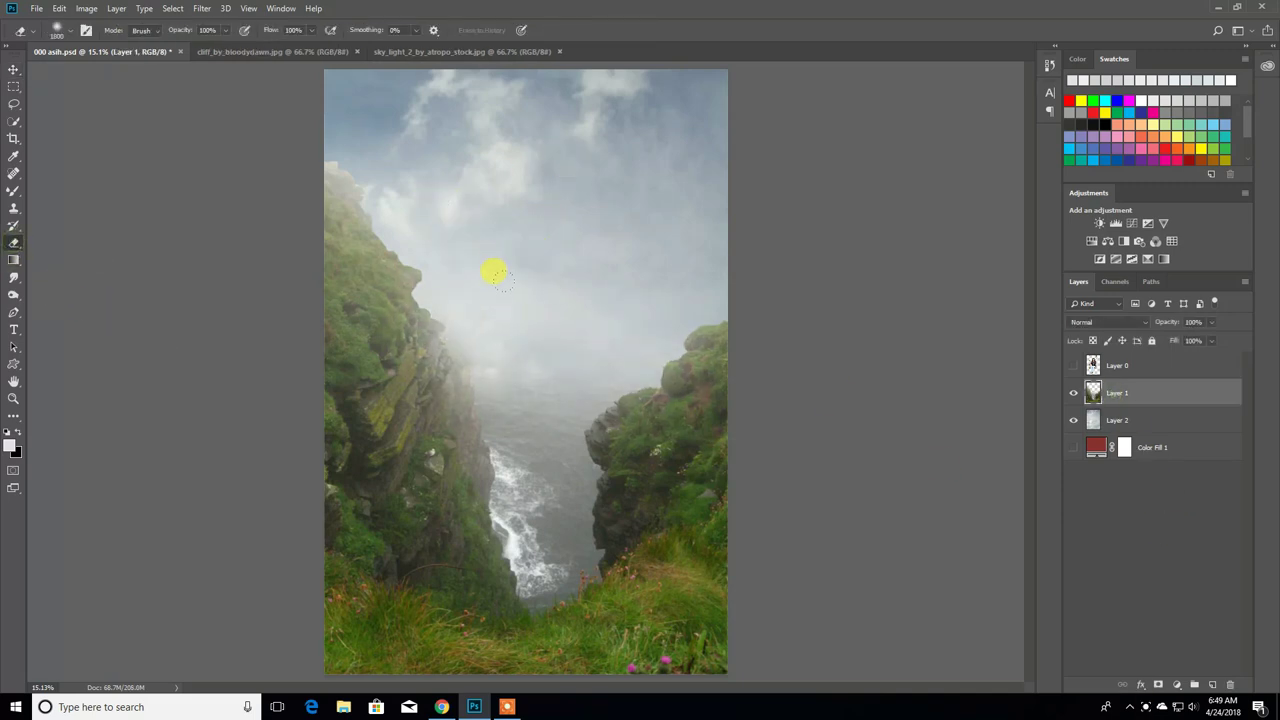
pyautogui.scroll(-1, 400, 397)
pyautogui.scroll(1, 420, 414)
pyautogui.scroll(-1, 420, 414)
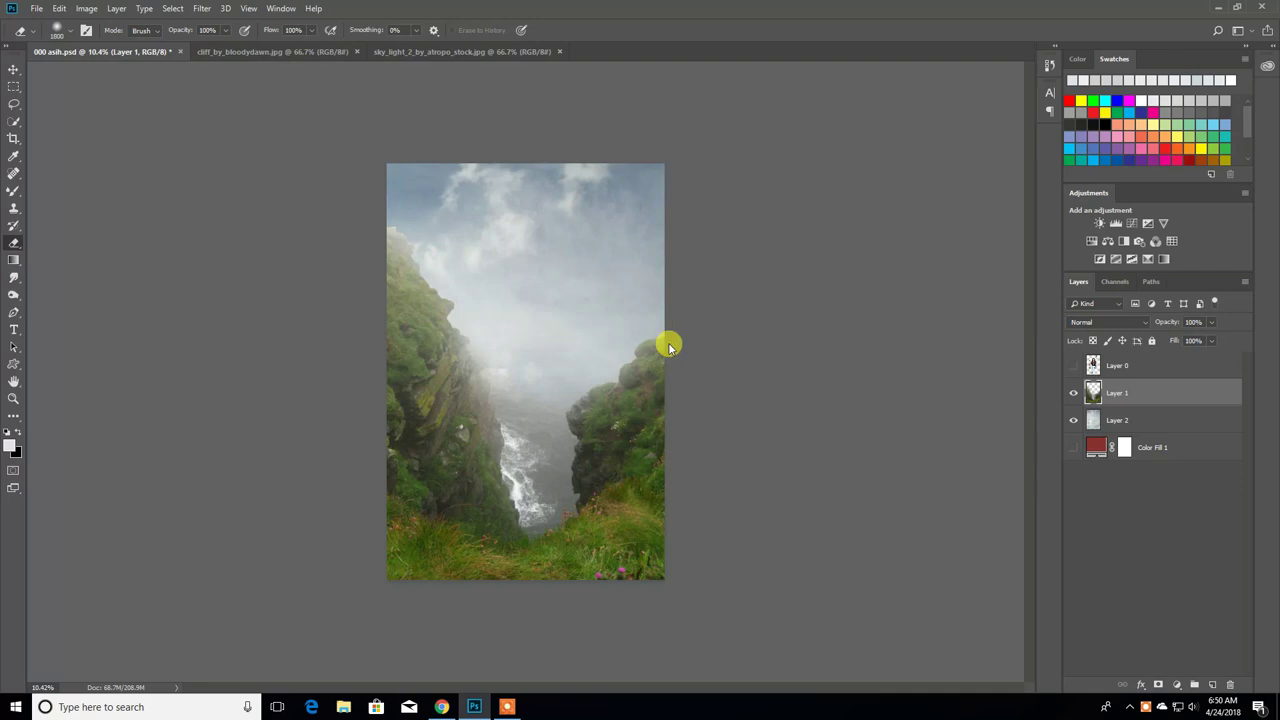
# Camera Raw the cliff layer: temperature about -15 and higher contrast.
pyautogui.hotkey('ctrl', 'shift', 'a')
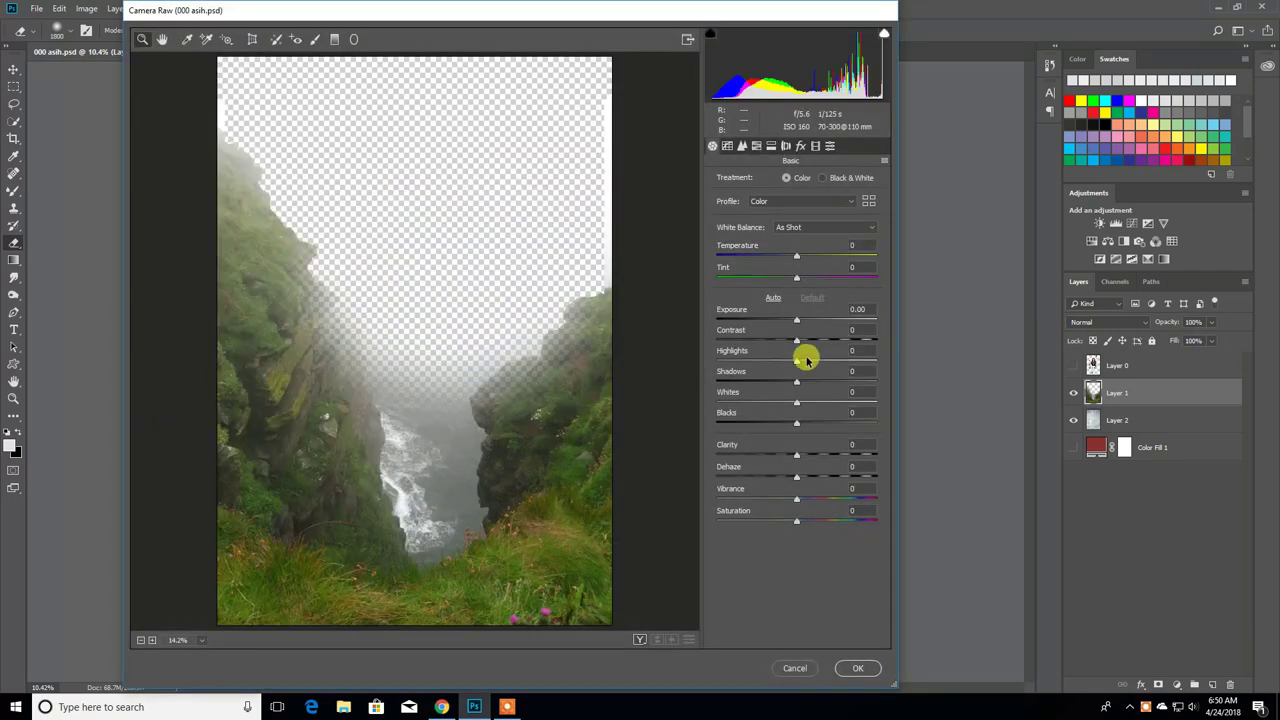
pyautogui.moveTo(796, 260); pyautogui.dragTo(792, 260)
pyautogui.moveTo(818, 342); pyautogui.dragTo(853, 345)
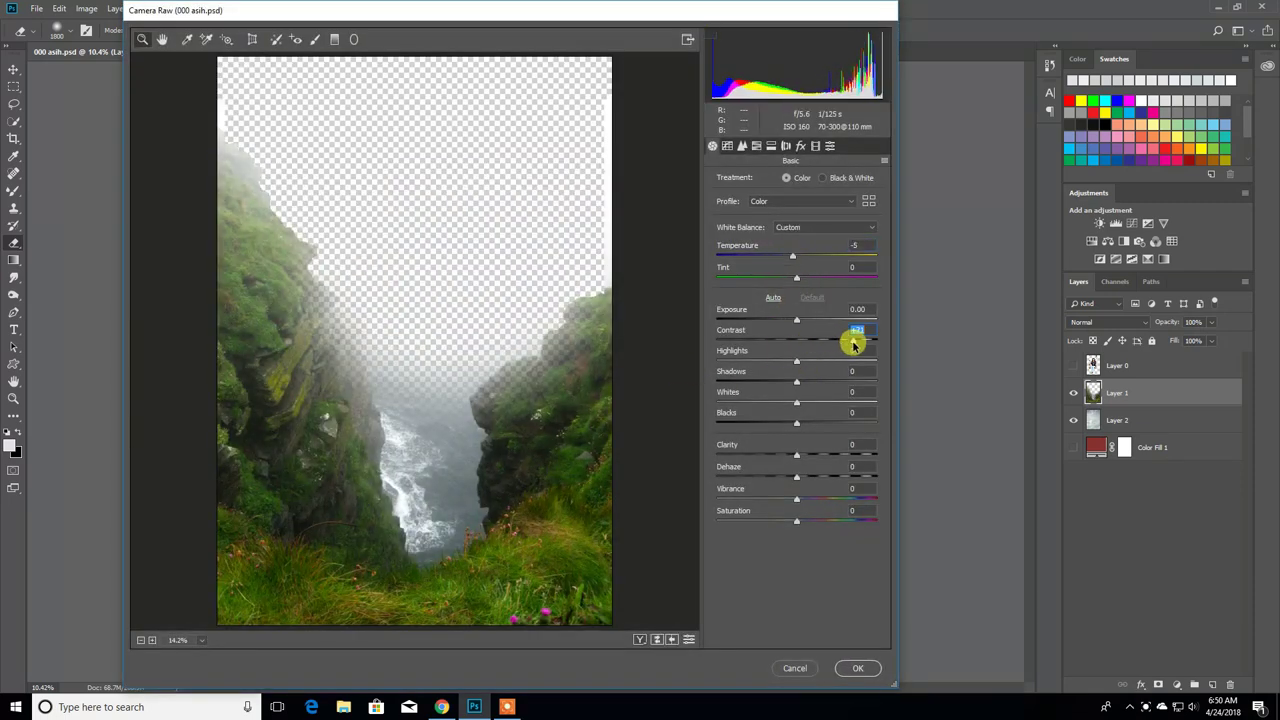
pyautogui.moveTo(794, 257); pyautogui.dragTo(787, 259)
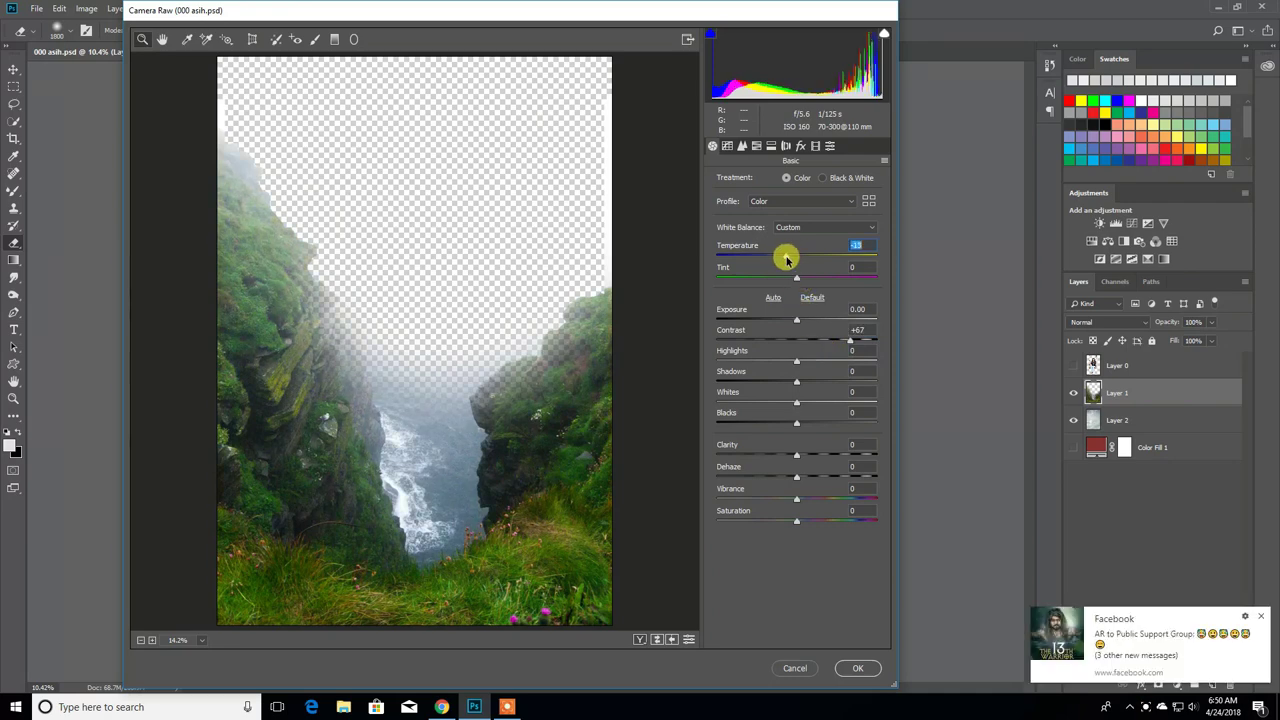
pyautogui.click(859, 668)
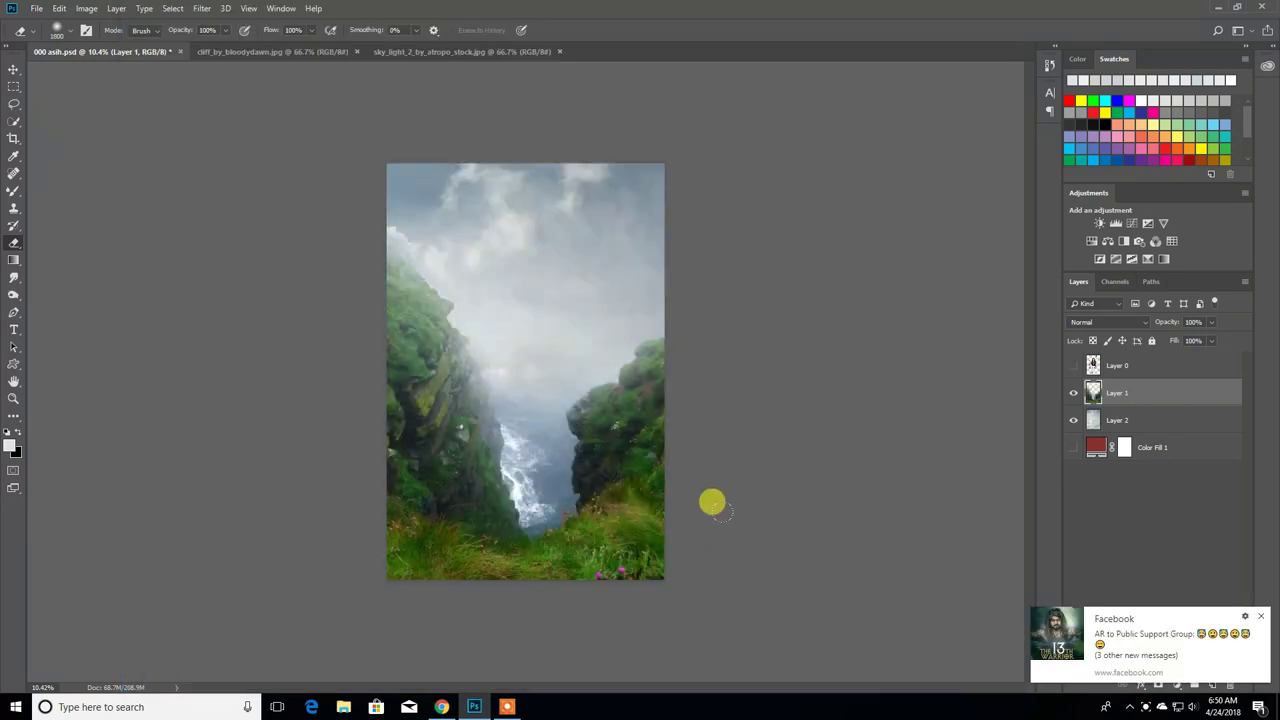
pyautogui.click(1262, 617)
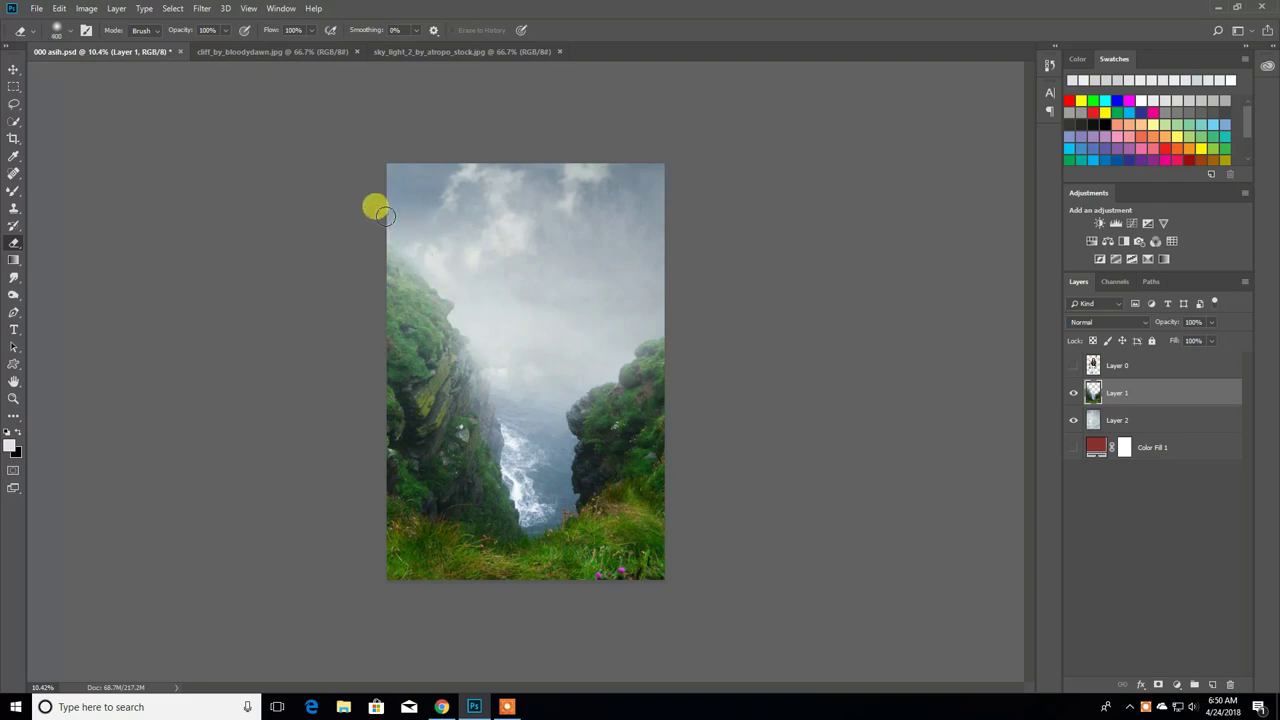
# Camera Raw the sky layer: Temperature -4, Contrast +53, Clarity +53.
pyautogui.click(1073, 422)
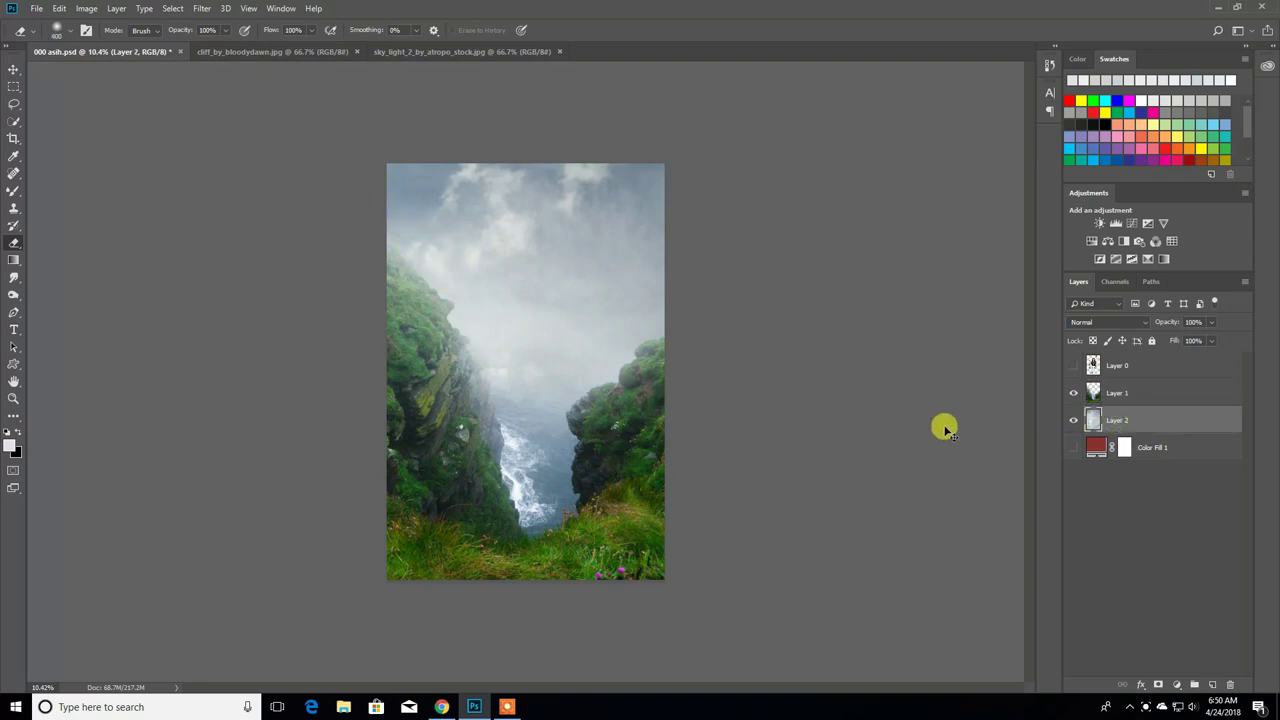
pyautogui.hotkey('ctrl', 'shift', 'a')
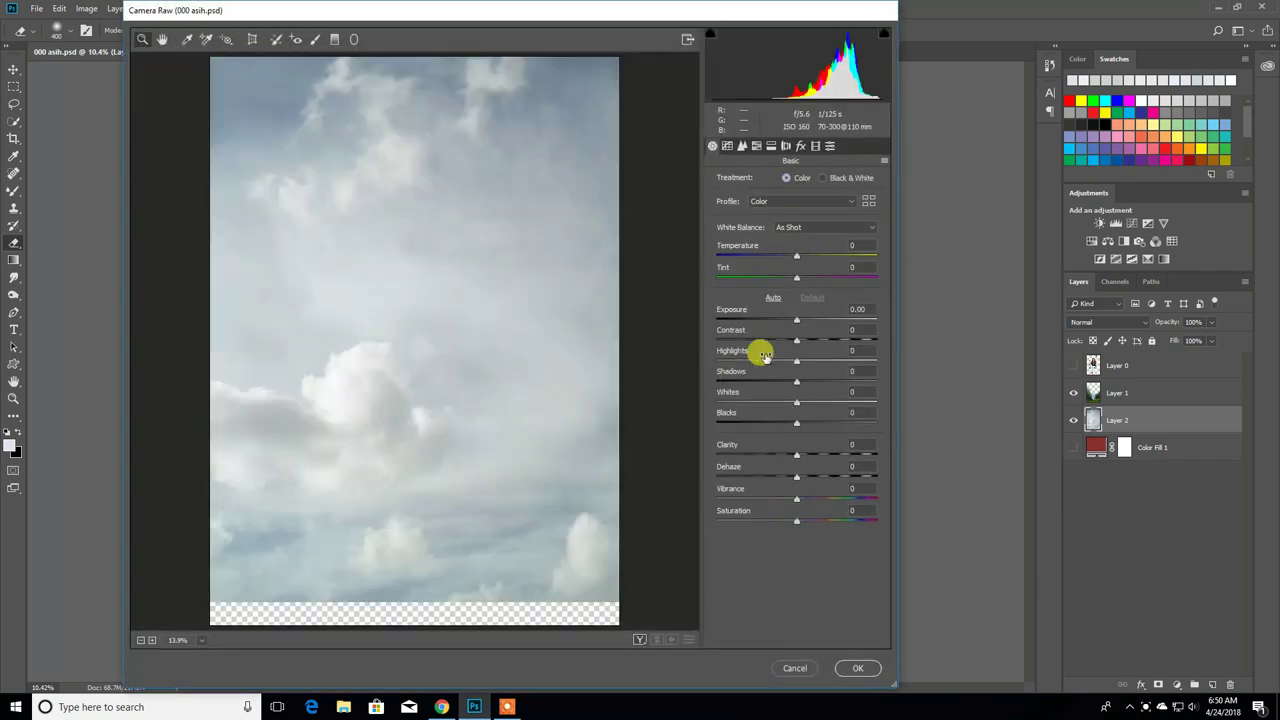
pyautogui.moveTo(798, 259); pyautogui.dragTo(790, 255)
pyautogui.moveTo(814, 338)
pyautogui.mouseDown()
pyautogui.moveTo(851, 336)
pyautogui.moveTo(787, 320)
pyautogui.mouseUp()
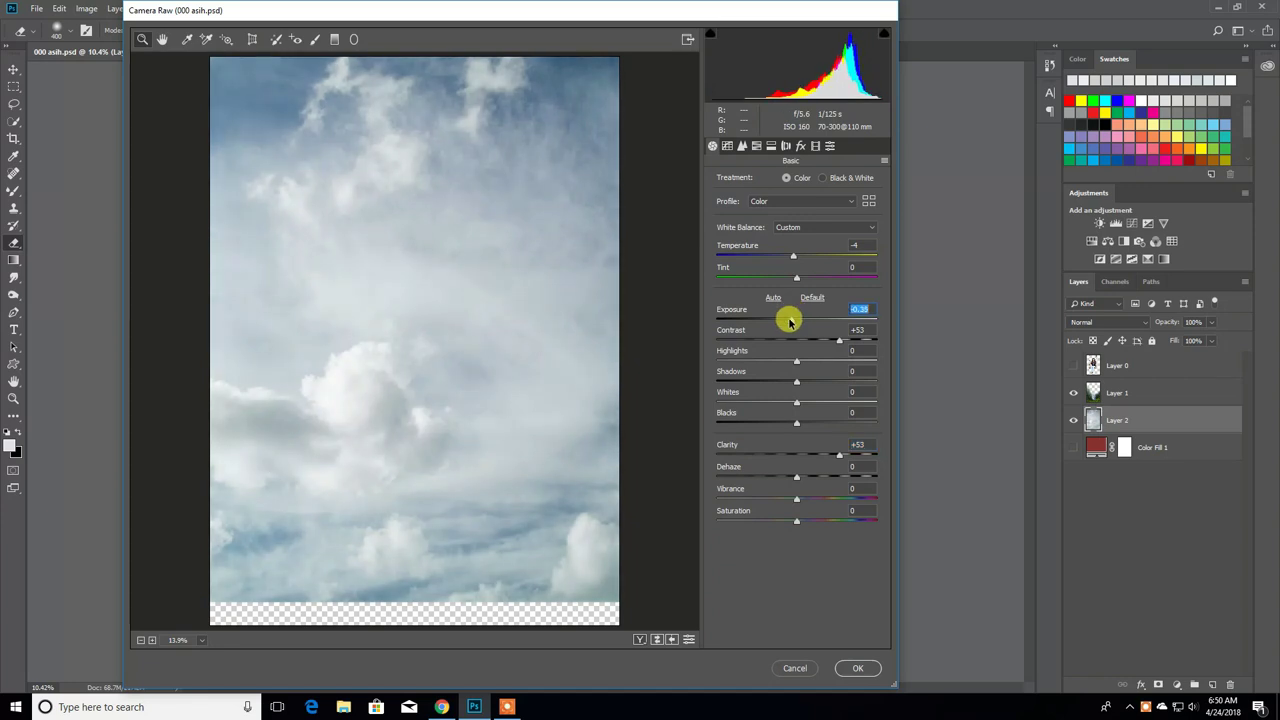
pyautogui.click(857, 667)
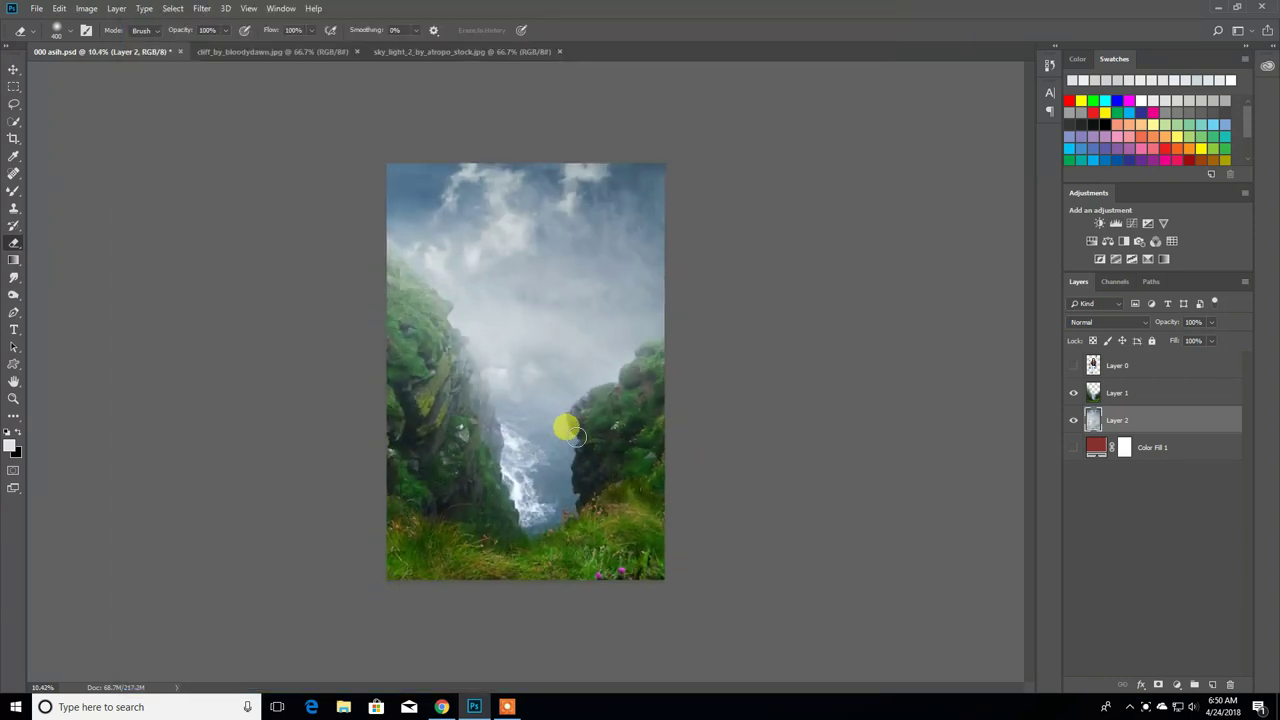
# Show the girl layer, scale her to about 73.6% and centre her over the gorge.
pyautogui.click(1073, 366)
pyautogui.click(13, 68)
pyautogui.click(543, 278)
pyautogui.moveTo(606, 160); pyautogui.dragTo(506, 234)
pyautogui.moveTo(509, 371)
pyautogui.mouseDown()
pyautogui.moveTo(550, 370)
pyautogui.moveTo(542, 380)
pyautogui.mouseUp()
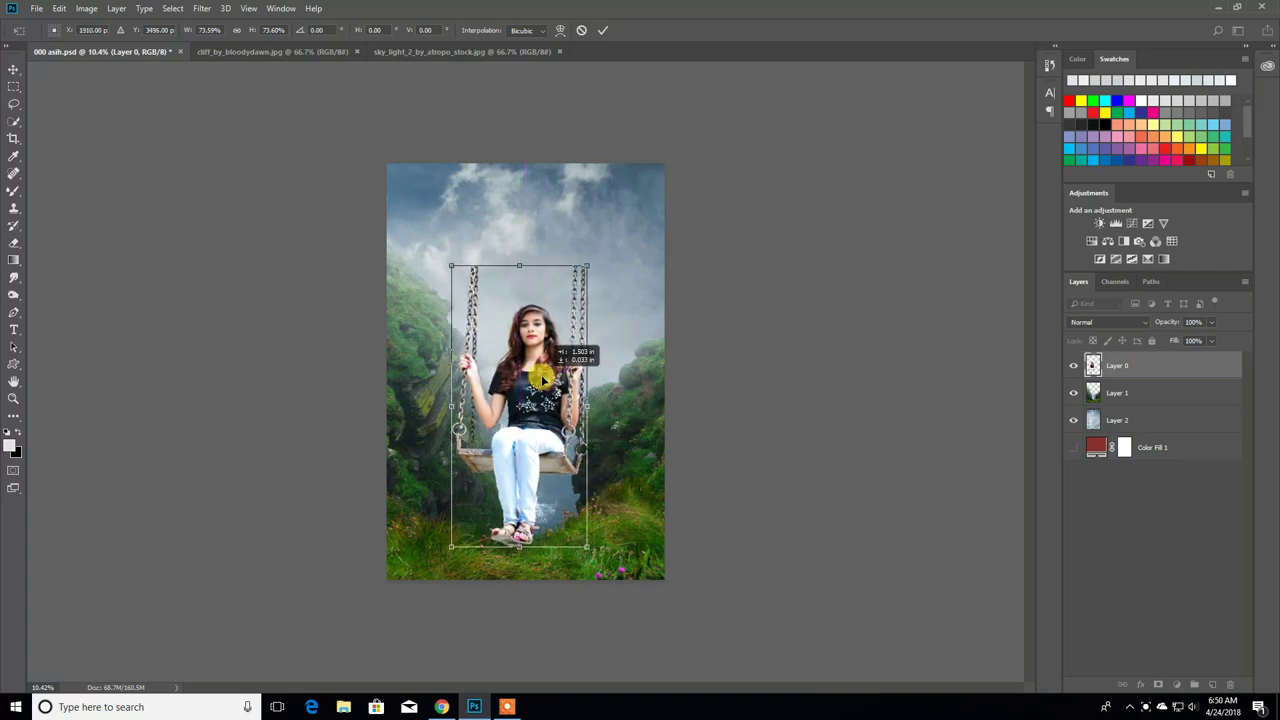
pyautogui.moveTo(542, 379); pyautogui.dragTo(541, 346)
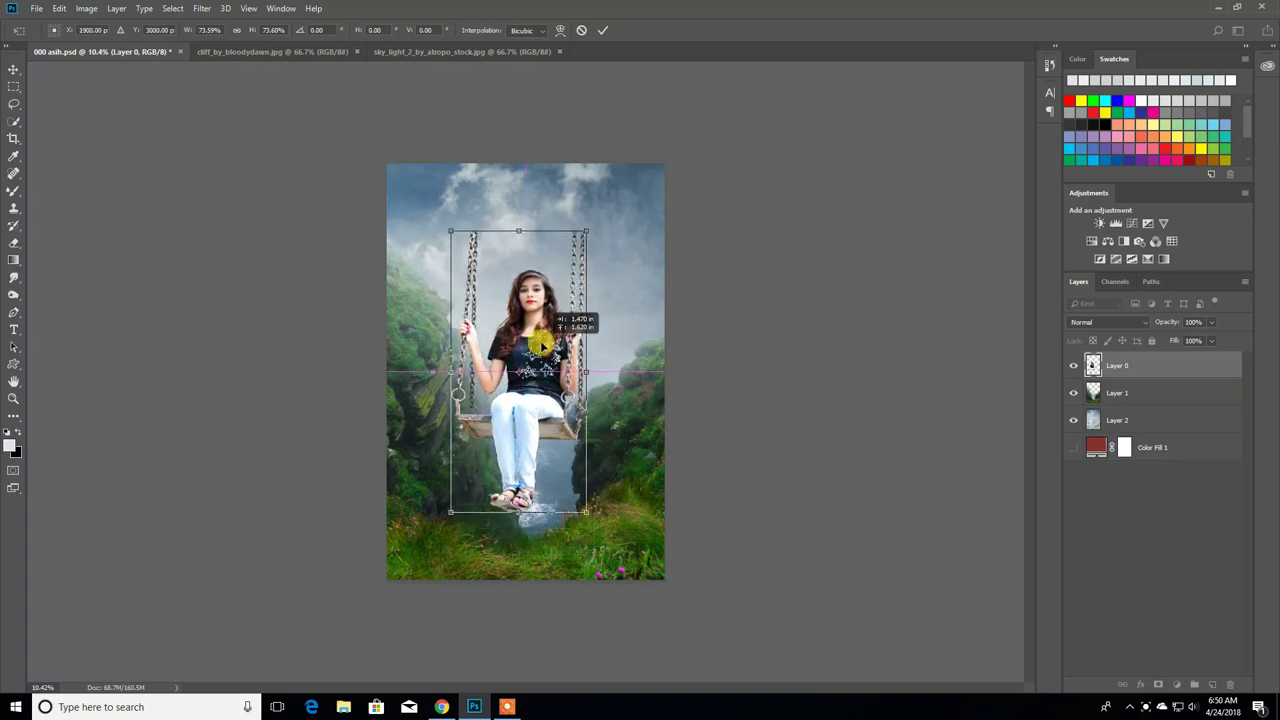
pyautogui.moveTo(541, 346); pyautogui.dragTo(548, 333)
pyautogui.click(605, 31)
pyautogui.press('Return')
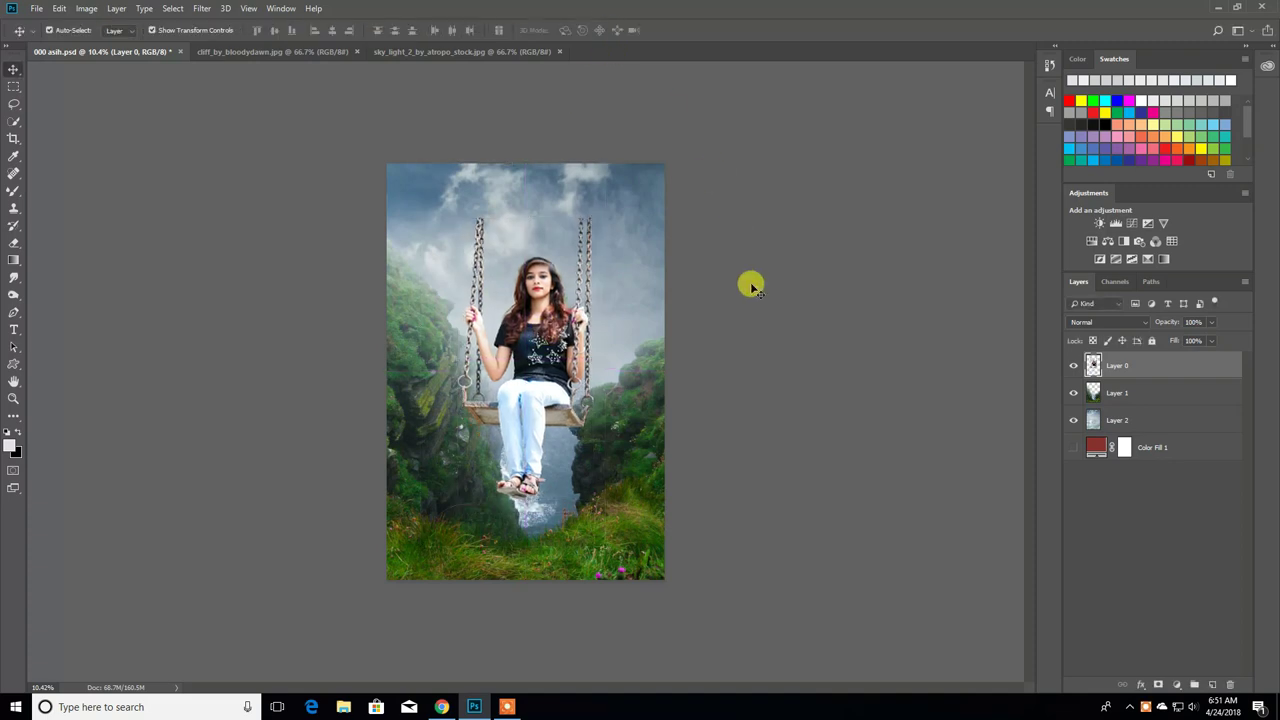
pyautogui.scroll(3, 515, 268)
# Stretch the left swing chain up to the top of the canvas.
pyautogui.scroll(2, 400, 400)
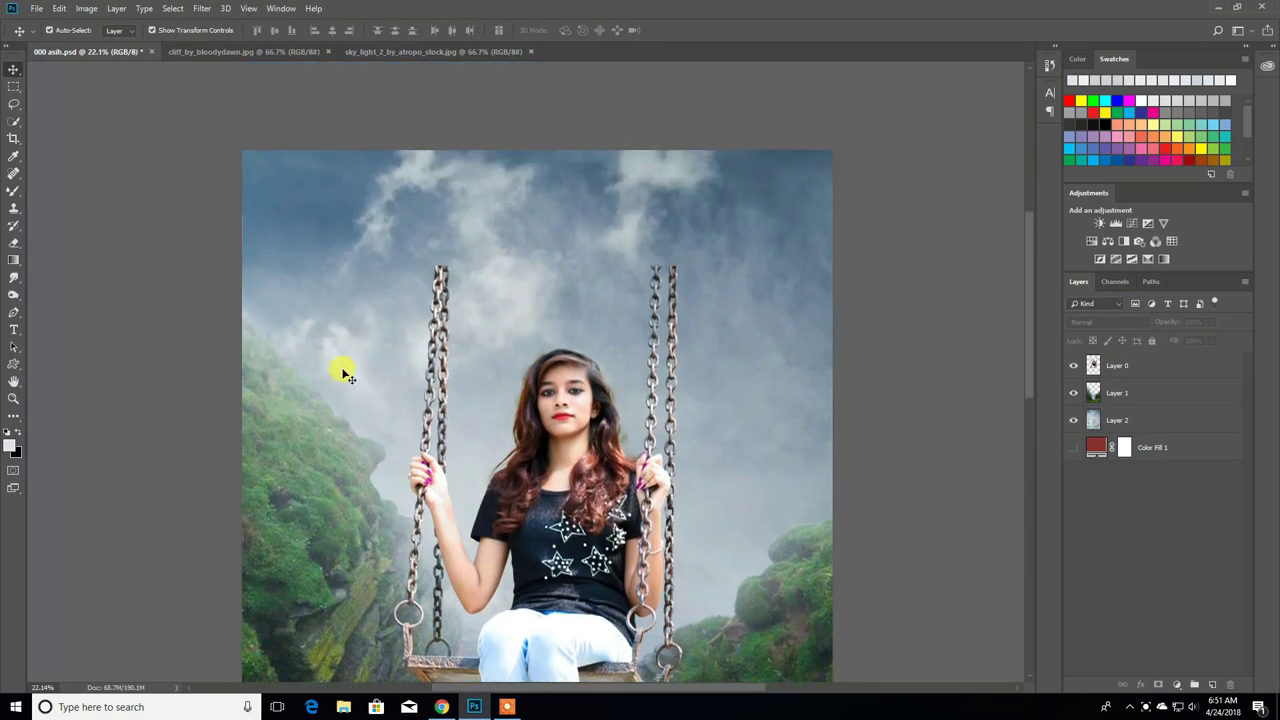
pyautogui.click(13, 106)
pyautogui.moveTo(452, 448)
pyautogui.mouseDown()
pyautogui.moveTo(429, 234)
pyautogui.moveTo(437, 86)
pyautogui.mouseUp()
pyautogui.hotkey('ctrl', 't')
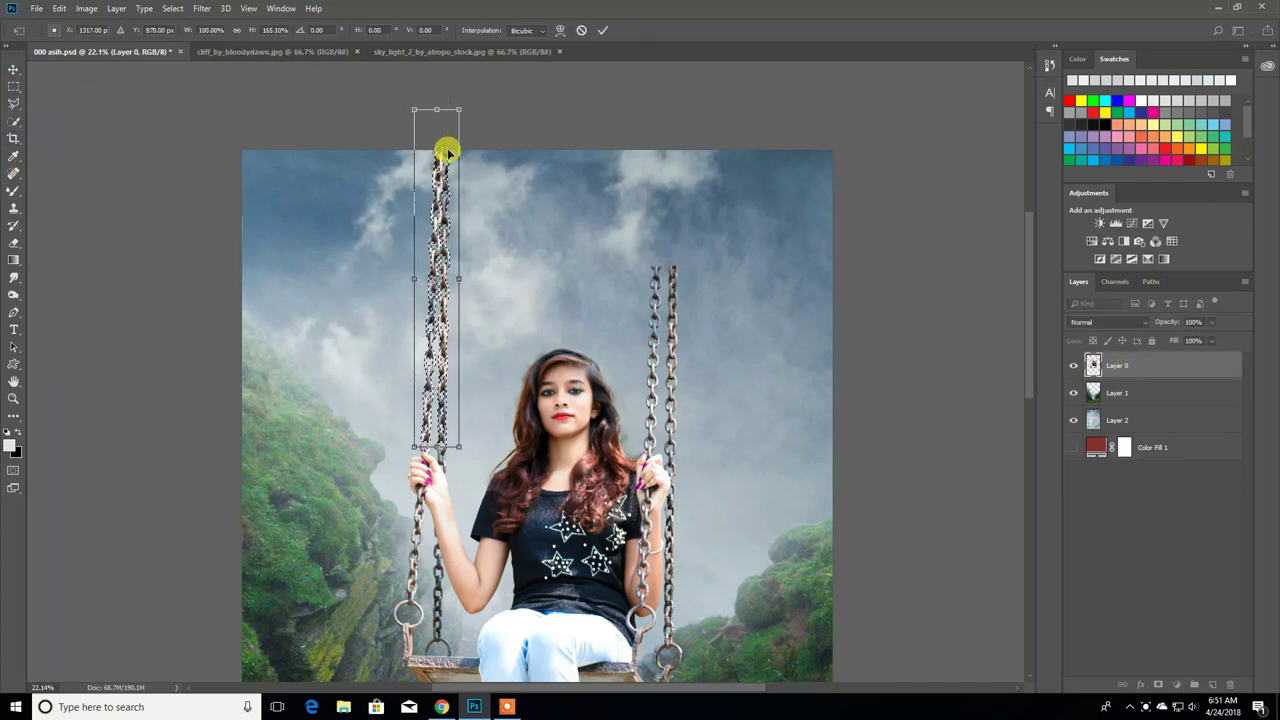
pyautogui.click(602, 33)
pyautogui.click(13, 86)
# Zoom in on the girl's left hand and chain for retouching.
pyautogui.click(252, 155)
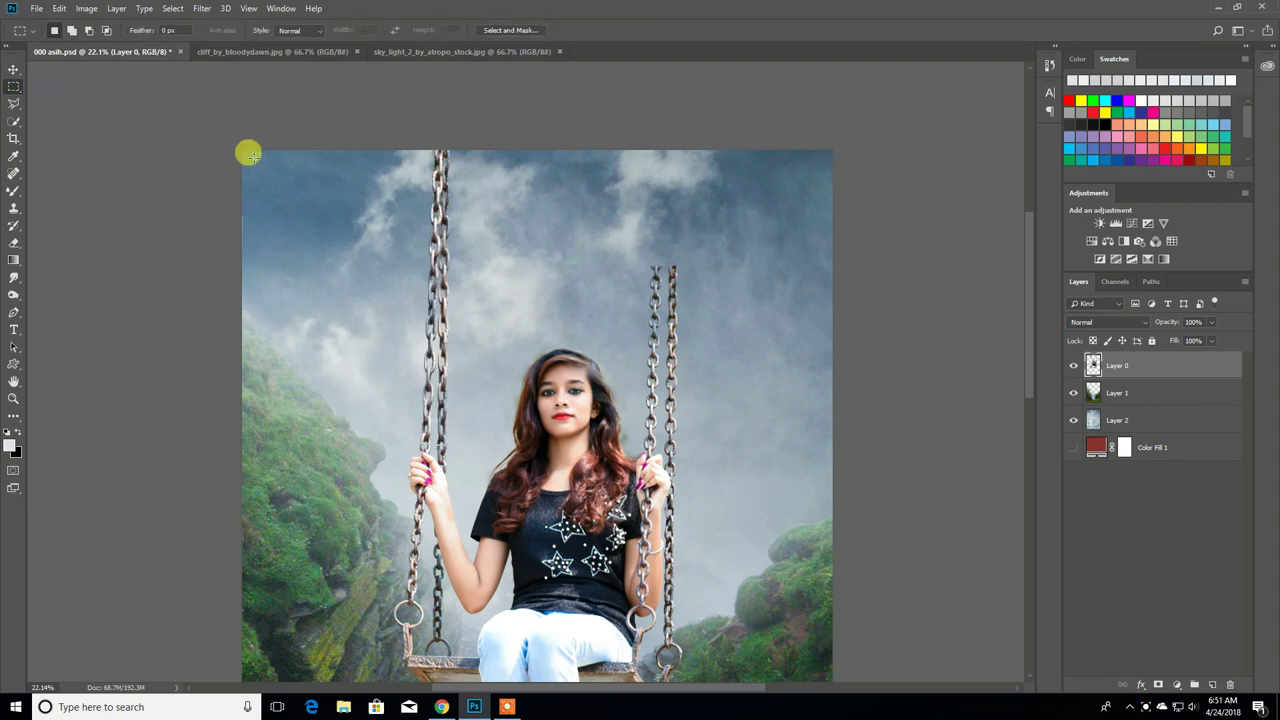
pyautogui.moveTo(420, 462); pyautogui.dragTo(503, 497)
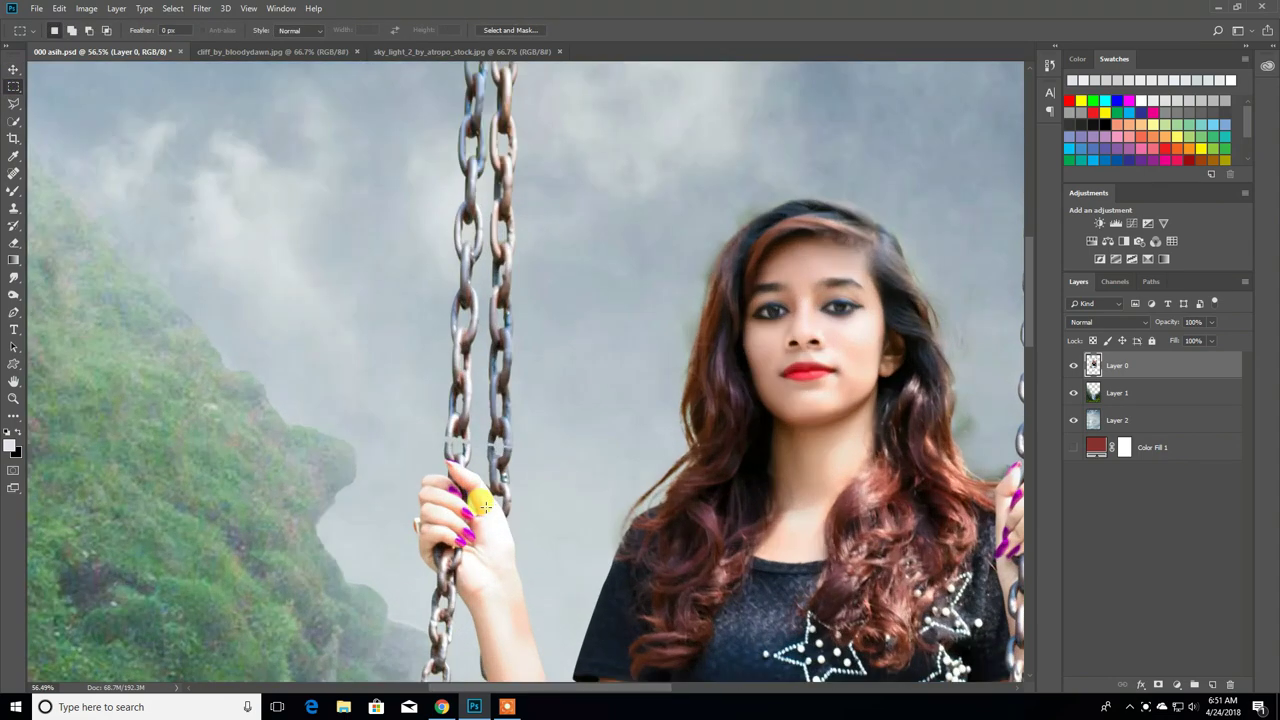
pyautogui.click(13, 207)
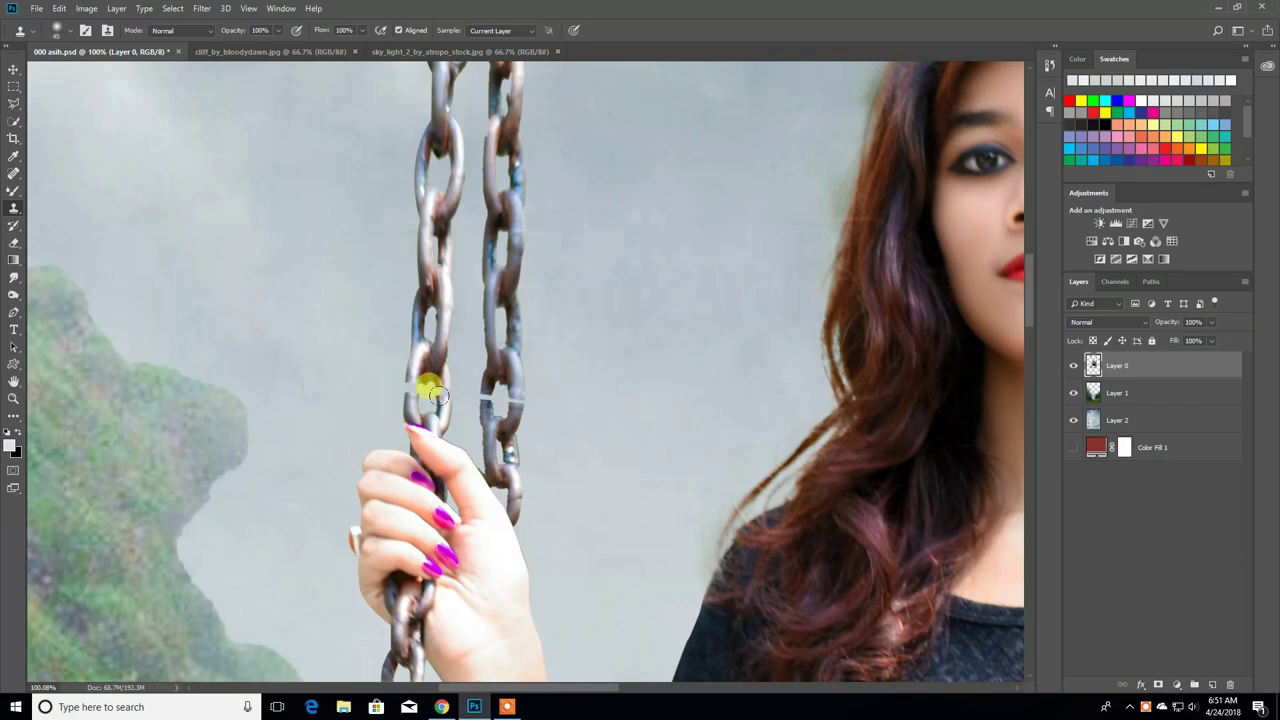
pyautogui.scroll(2, 418, 416)
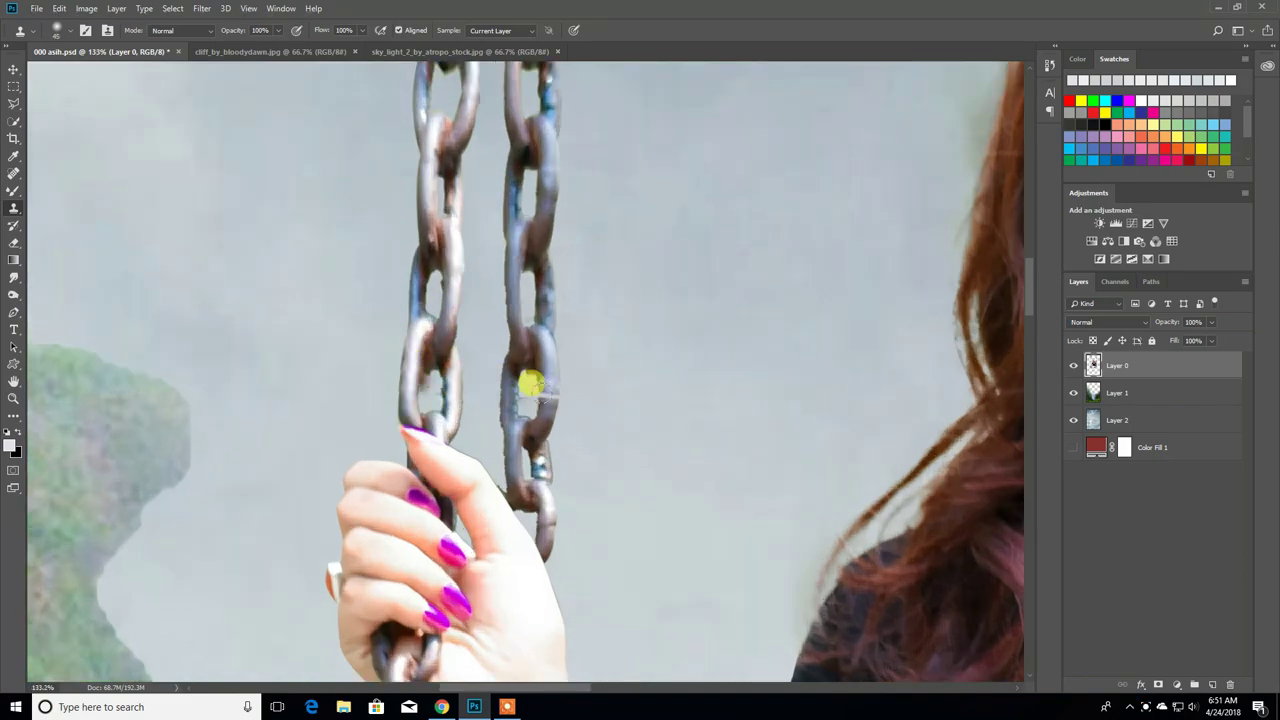
pyautogui.scroll(-4, 465, 437)
pyautogui.scroll(-2, 468, 440)
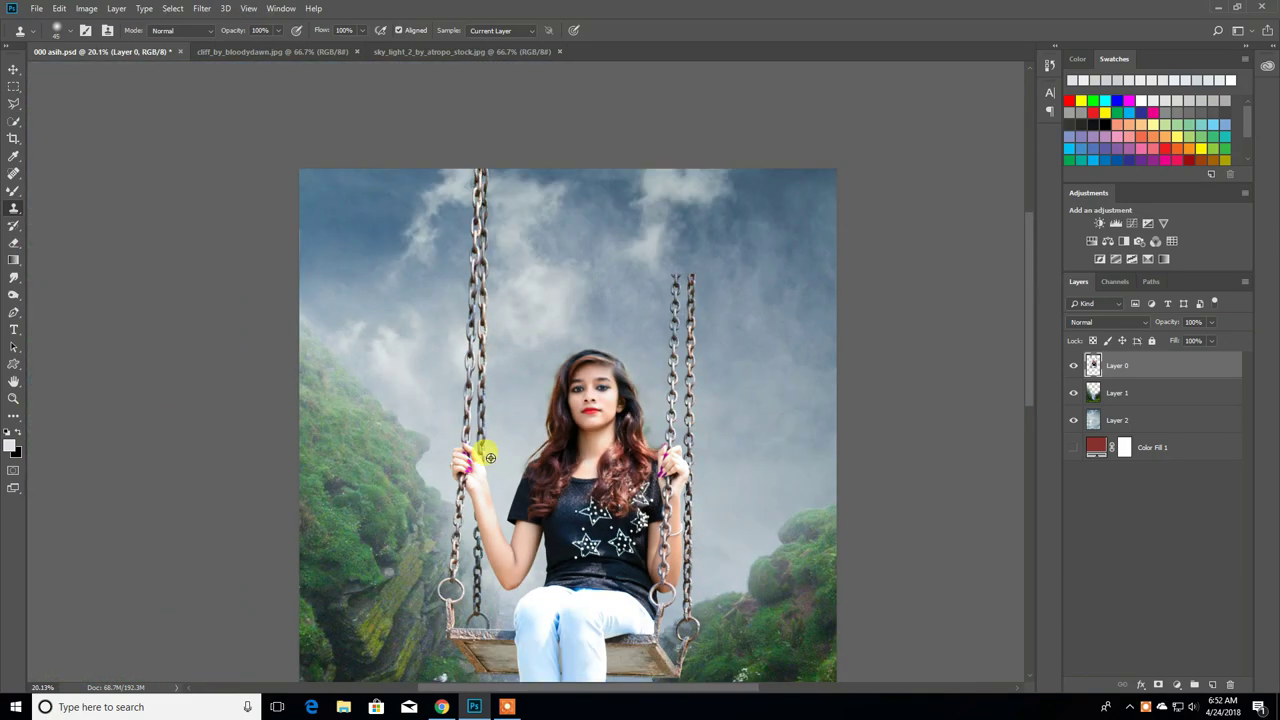
# Stretch the right swing chain up to the top of the canvas.
pyautogui.hotkey('ctrl', 't')
pyautogui.moveTo(682, 272); pyautogui.dragTo(681, 143)
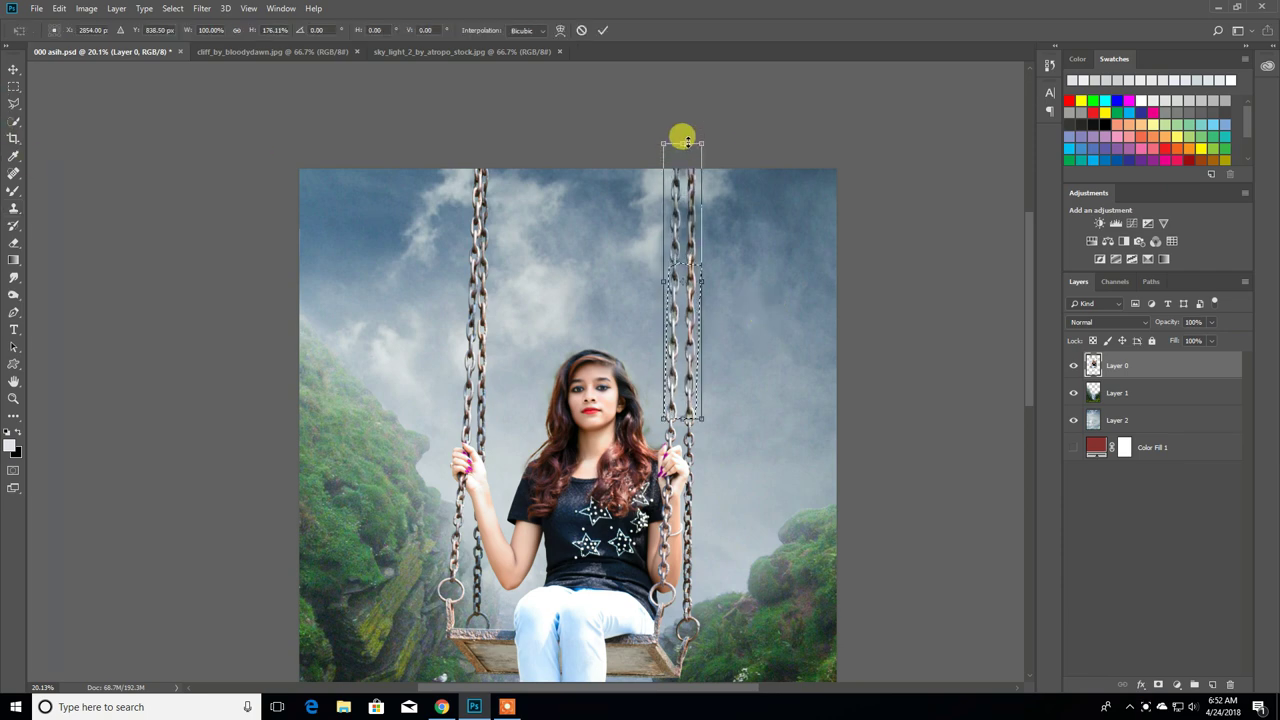
pyautogui.click(14, 86)
pyautogui.click(570, 261)
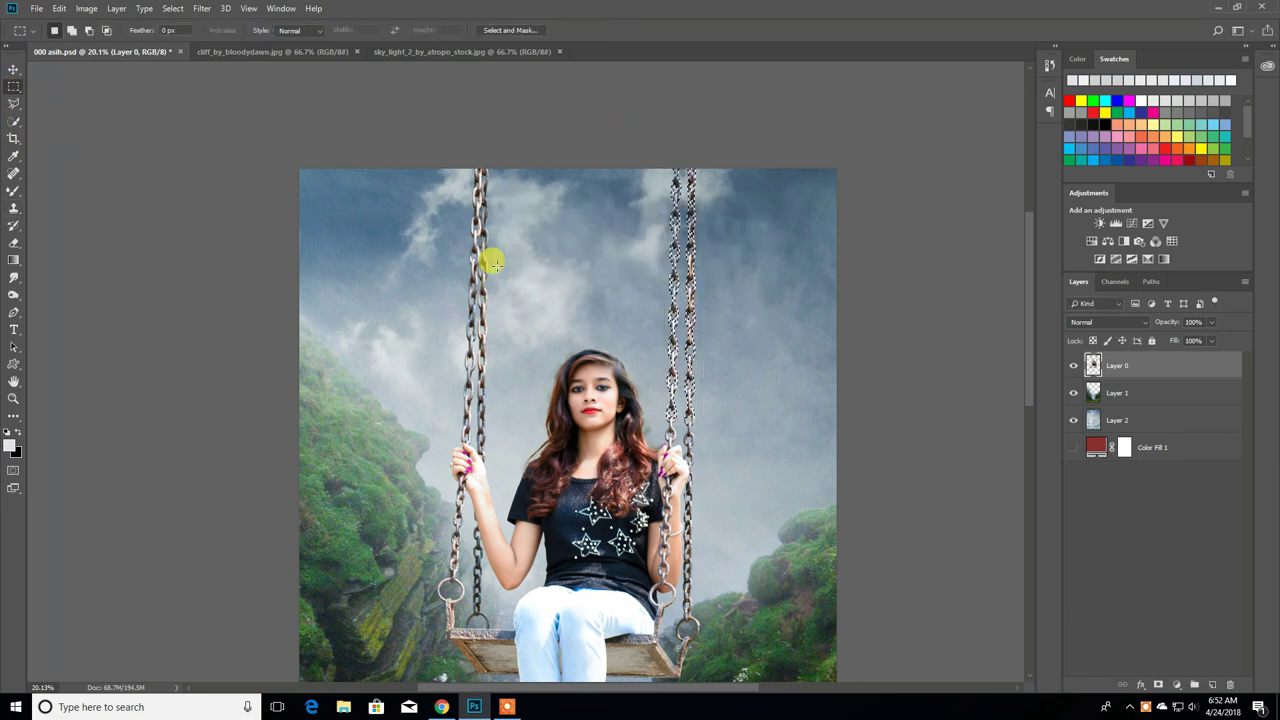
# Clone away the white seam and leftover green park fragments on the right chain.
pyautogui.scroll(3, 700, 420)
pyautogui.scroll(3, 656, 400)
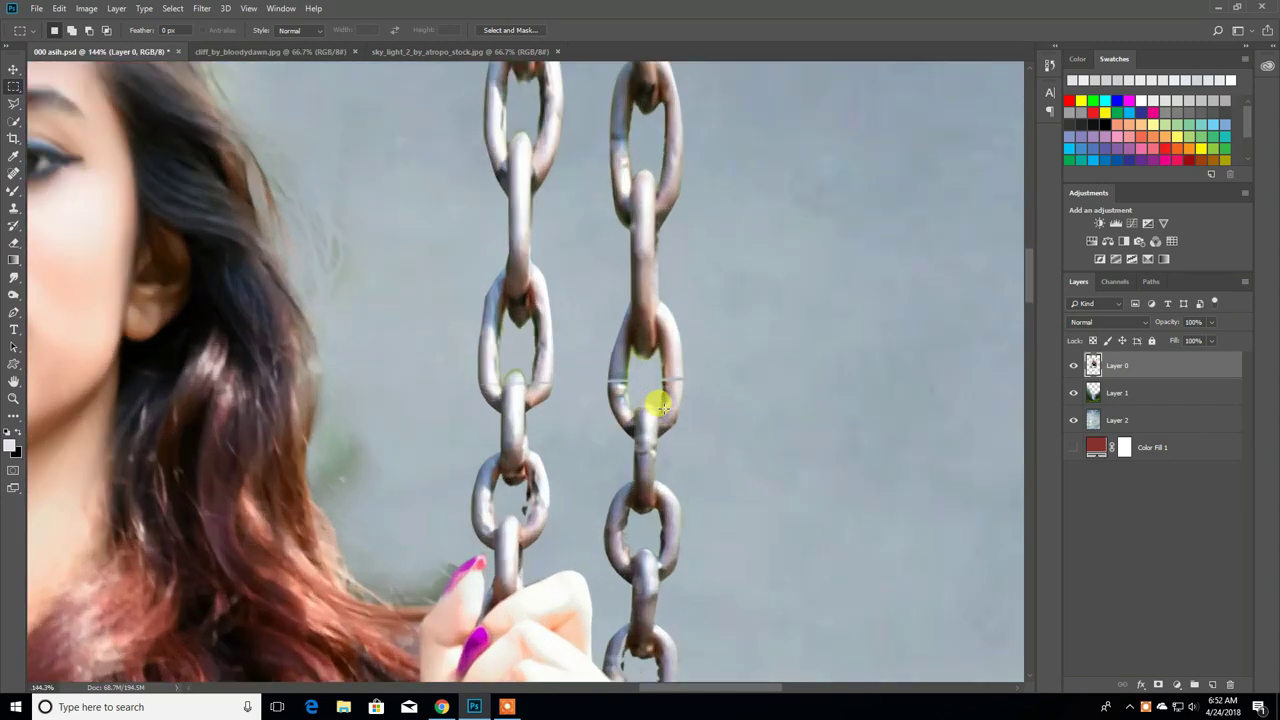
pyautogui.click(14, 210)
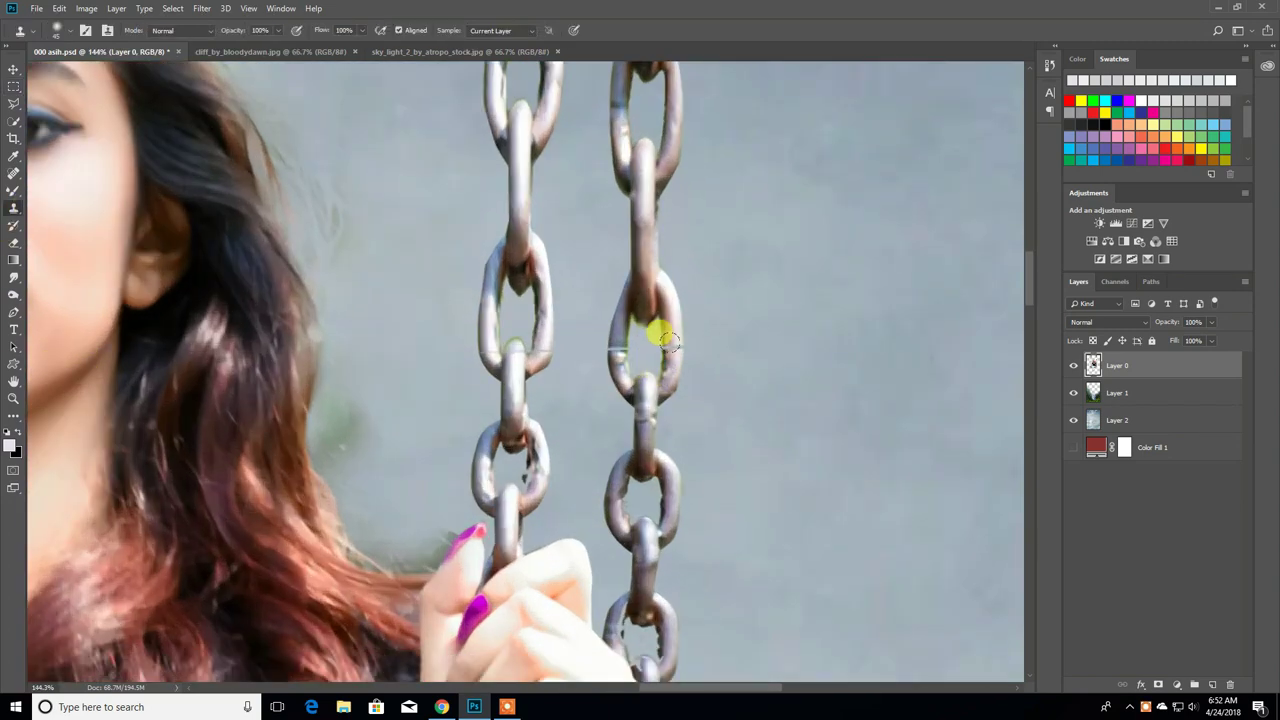
pyautogui.moveTo(665, 340); pyautogui.dragTo(625, 361)
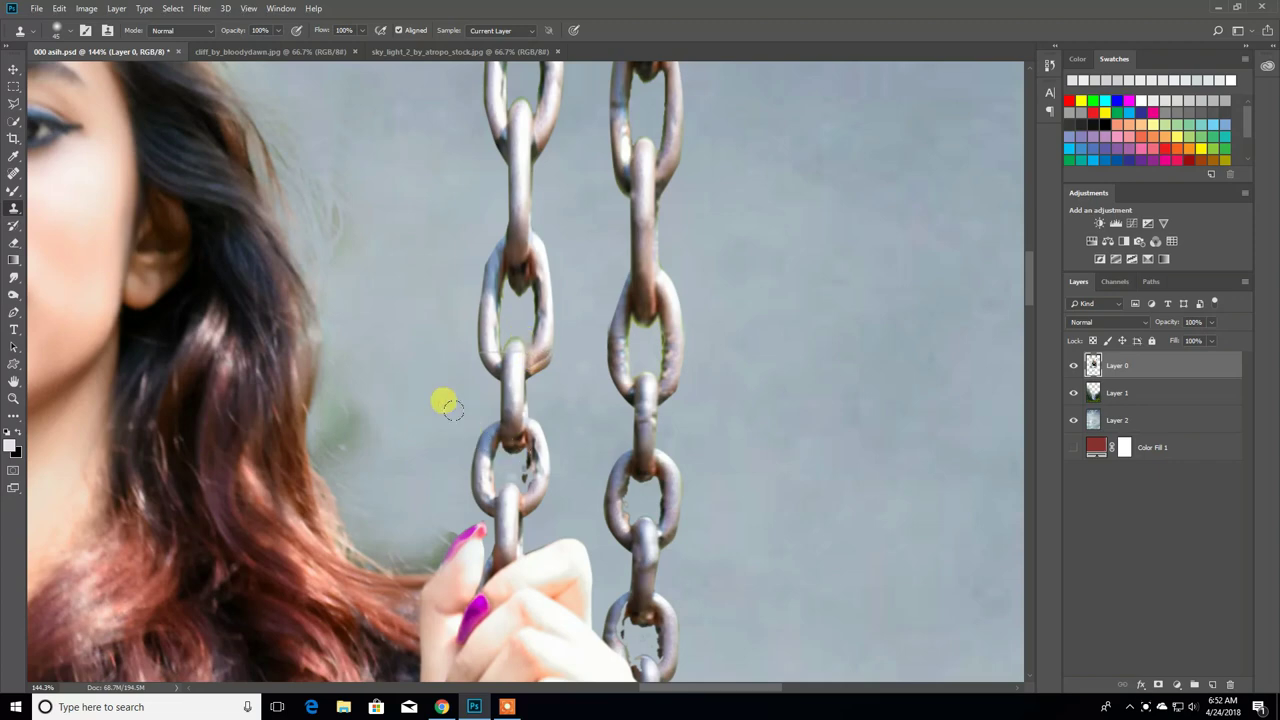
pyautogui.scroll(-1, 584, 429)
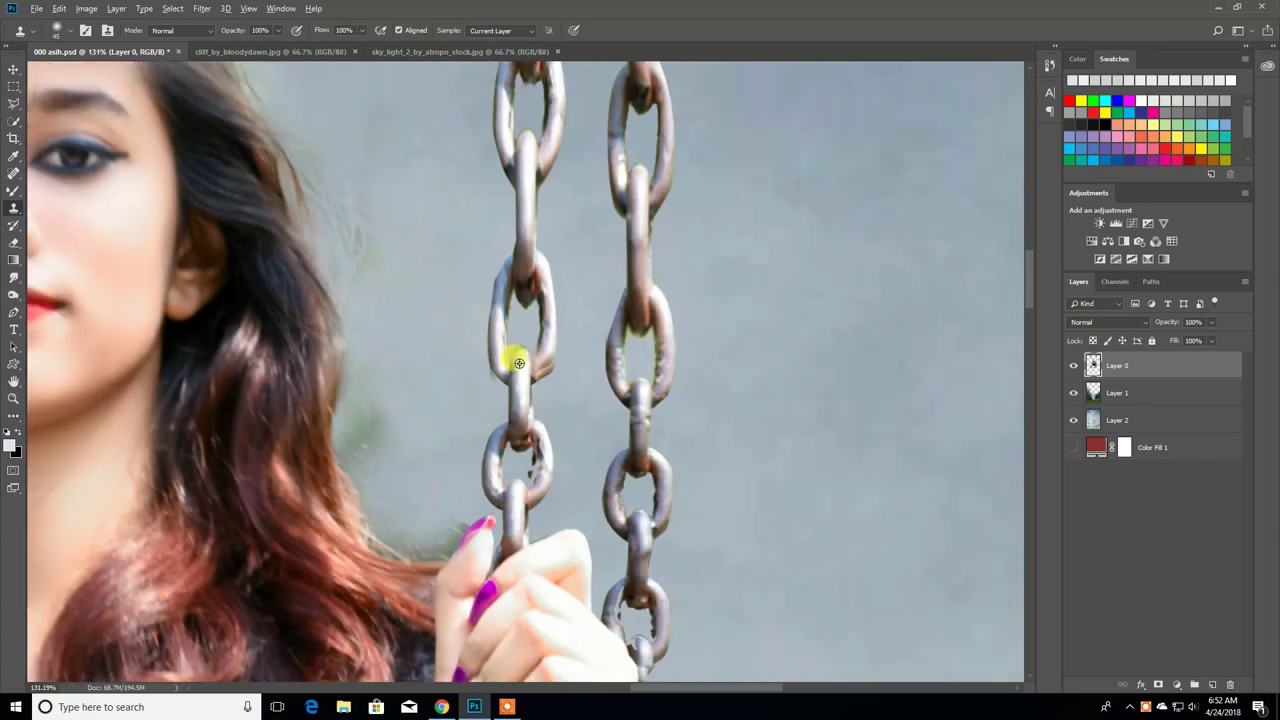
pyautogui.scroll(-1, 608, 466)
pyautogui.scroll(-3, 612, 468)
pyautogui.scroll(-2, 615, 469)
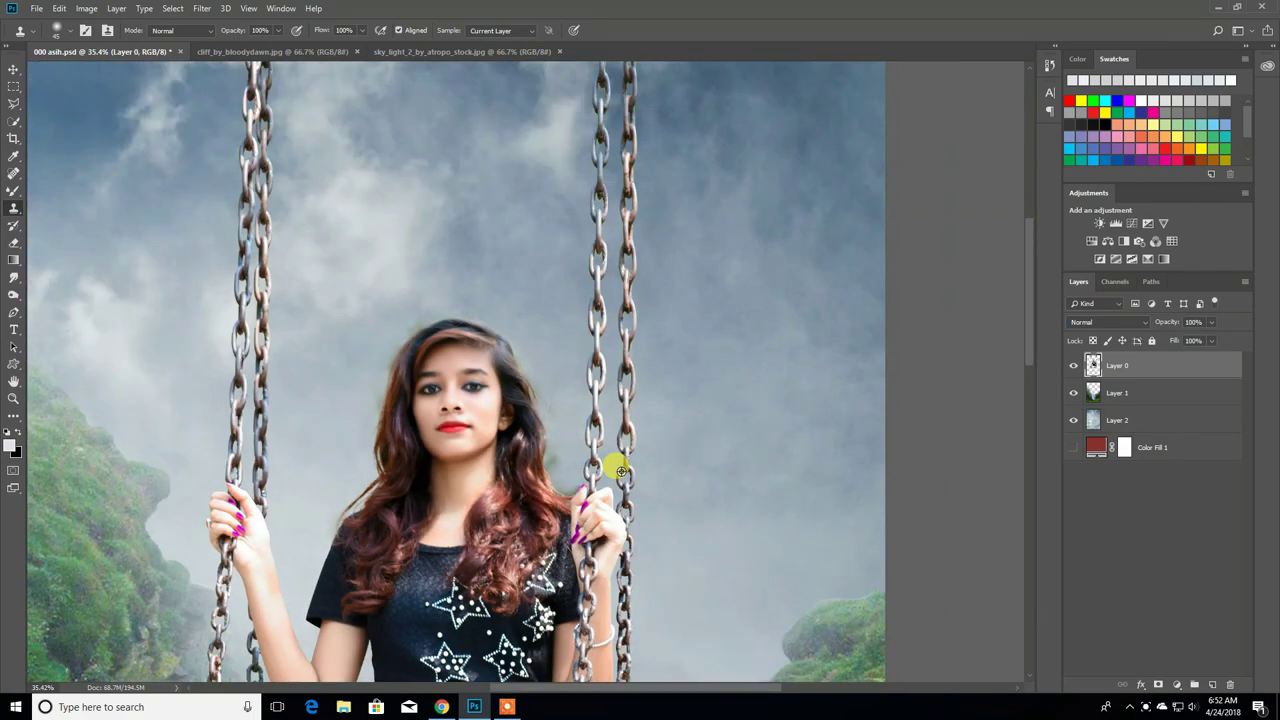
pyautogui.scroll(-1, 620, 470)
pyautogui.scroll(7, 620, 470)
pyautogui.scroll(7, 606, 486)
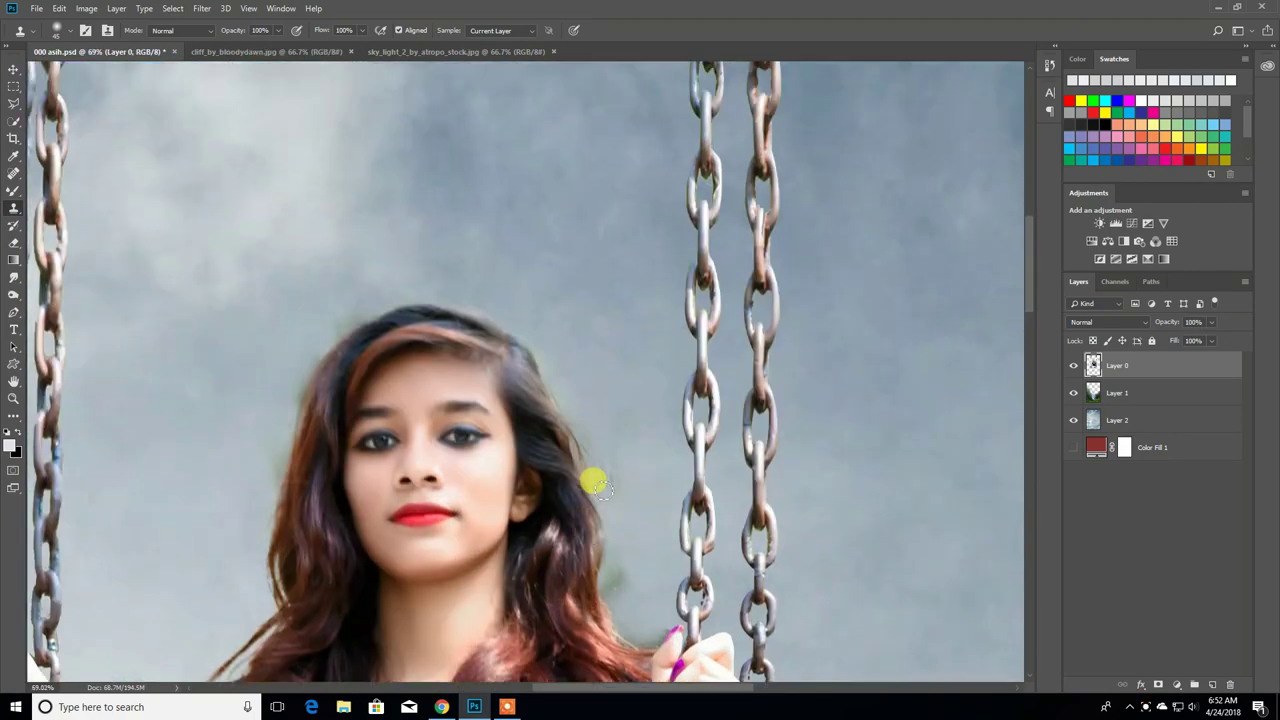
pyautogui.scroll(-2, 594, 477)
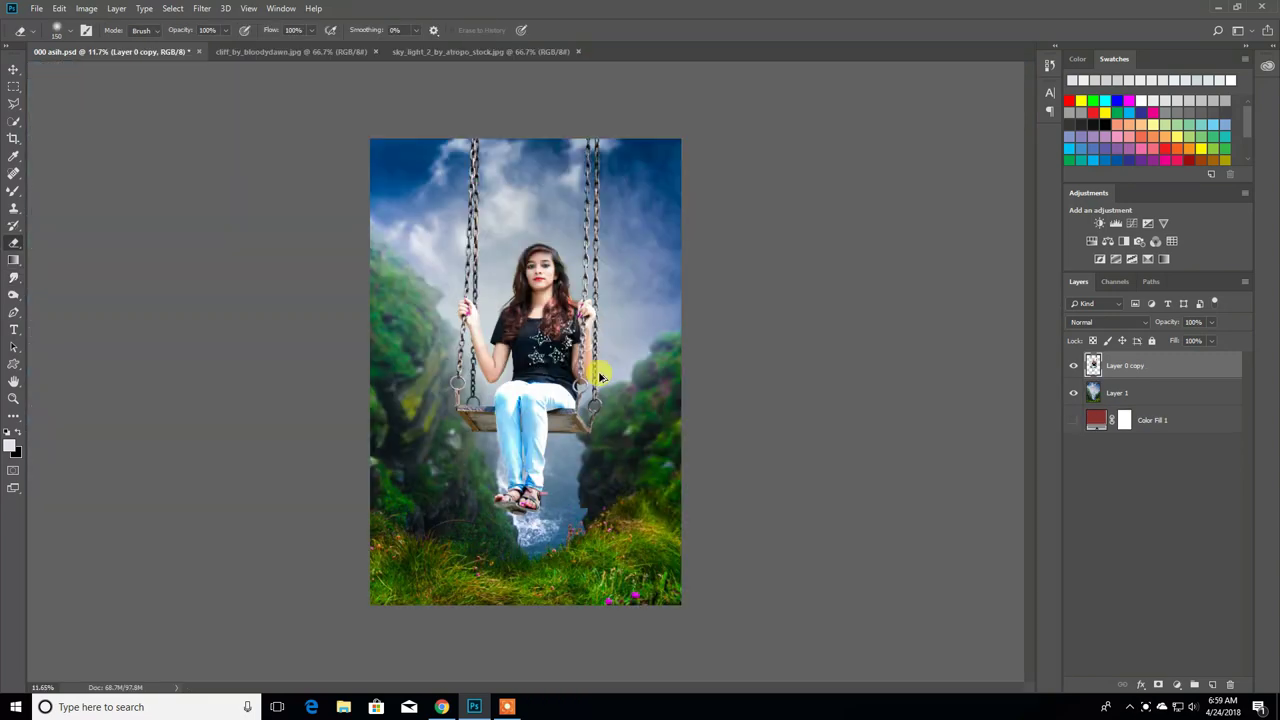
# Enlarge the girl-on-swing layer to about 119%.
pyautogui.moveTo(522, 468); pyautogui.dragTo(348, 391)
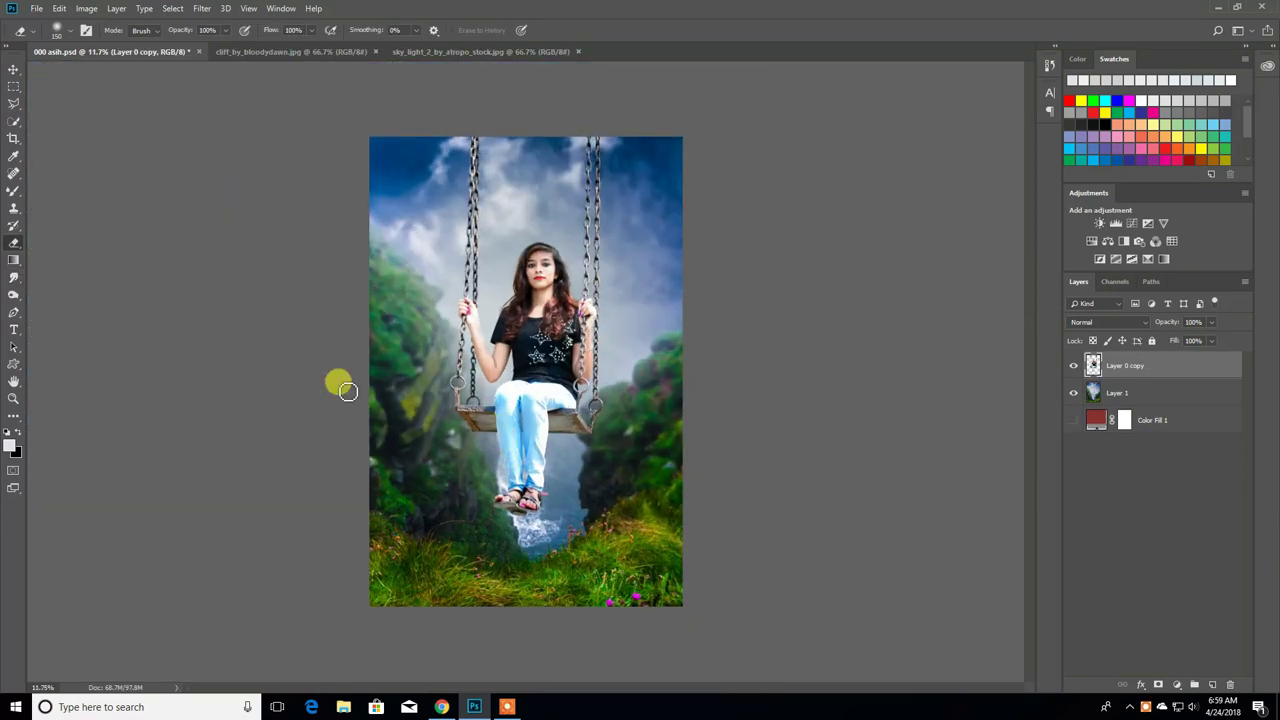
pyautogui.click(13, 70)
pyautogui.moveTo(449, 516); pyautogui.dragTo(420, 587)
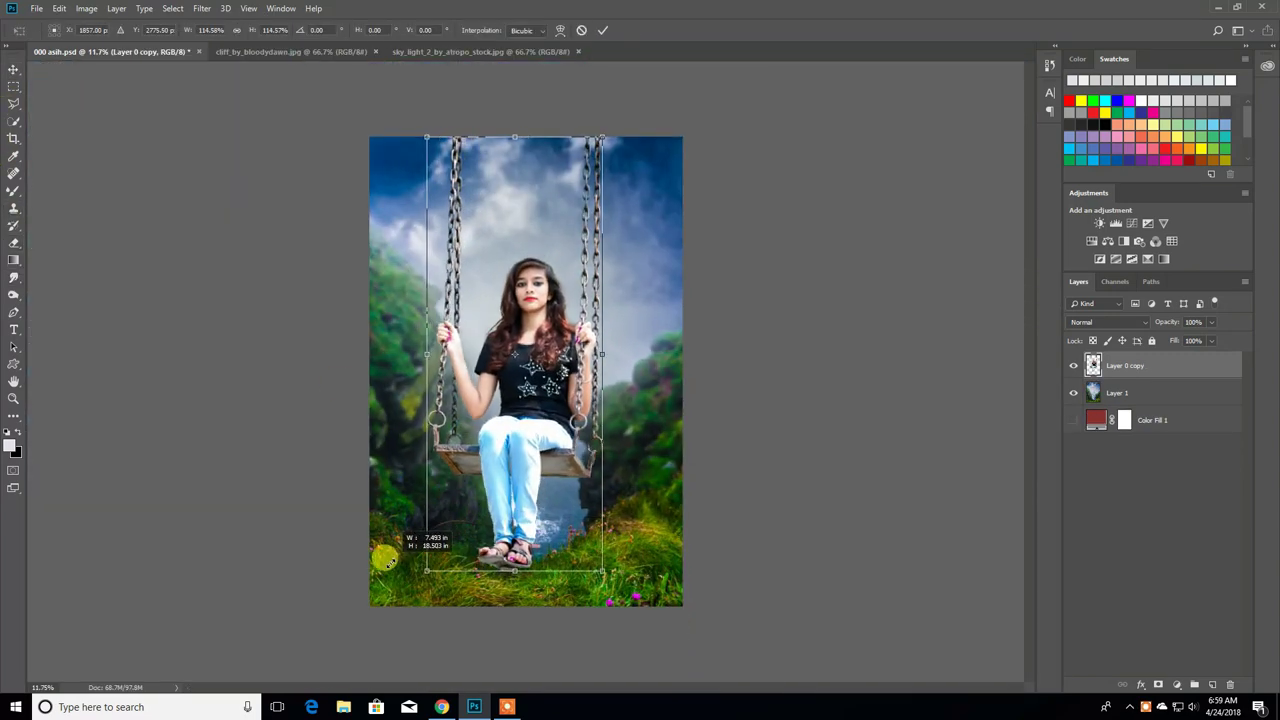
pyautogui.click(601, 35)
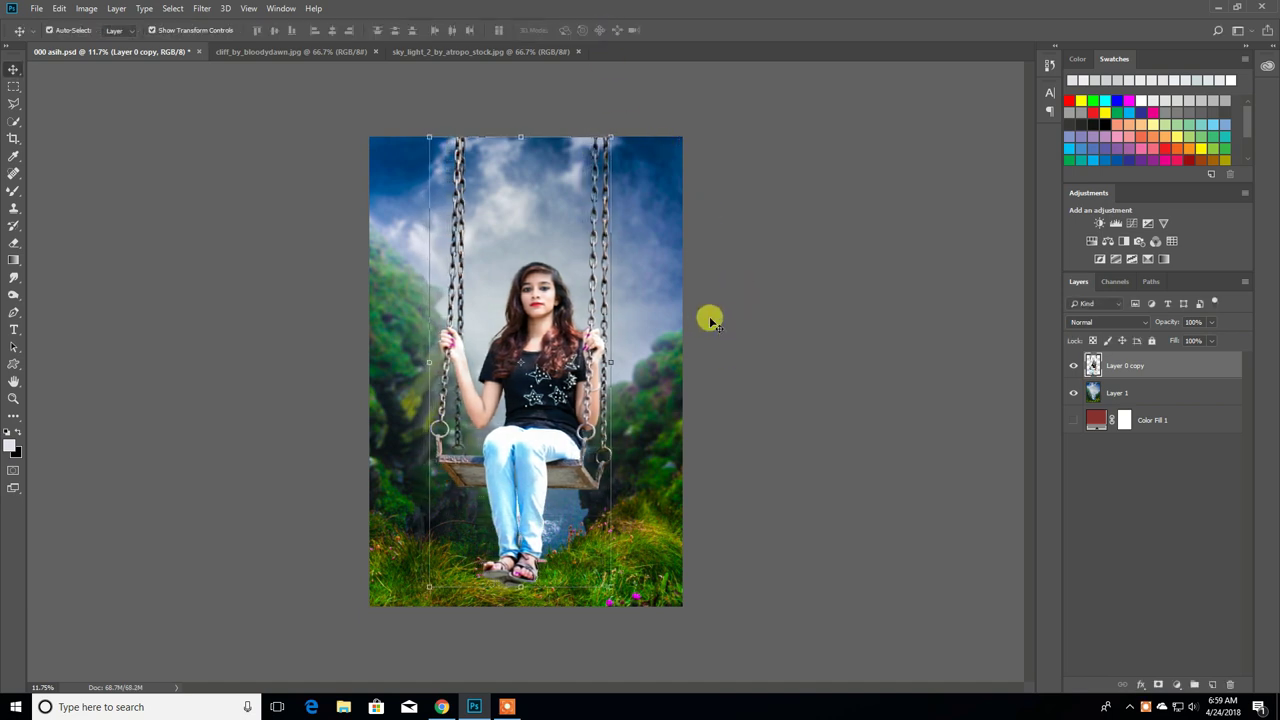
# Nudge the girl layer right, then a few pixels left, to centre it.
pyautogui.press('ctrl')
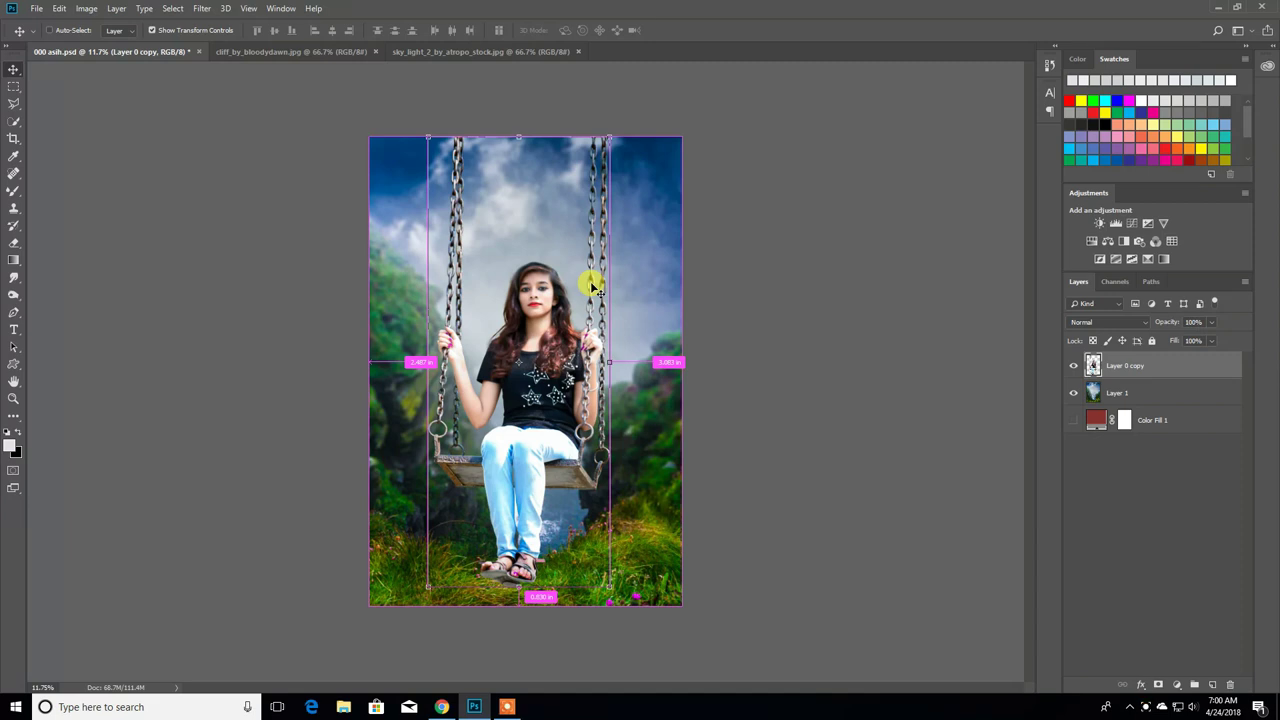
pyautogui.hotkey('shift', 'Right')
pyautogui.hotkey('shift', 'Right')
pyautogui.hotkey('shift', 'Left')
pyautogui.hotkey('shift', 'Left')
pyautogui.hotkey('shift', 'Left')
pyautogui.hotkey('shift', 'Left')
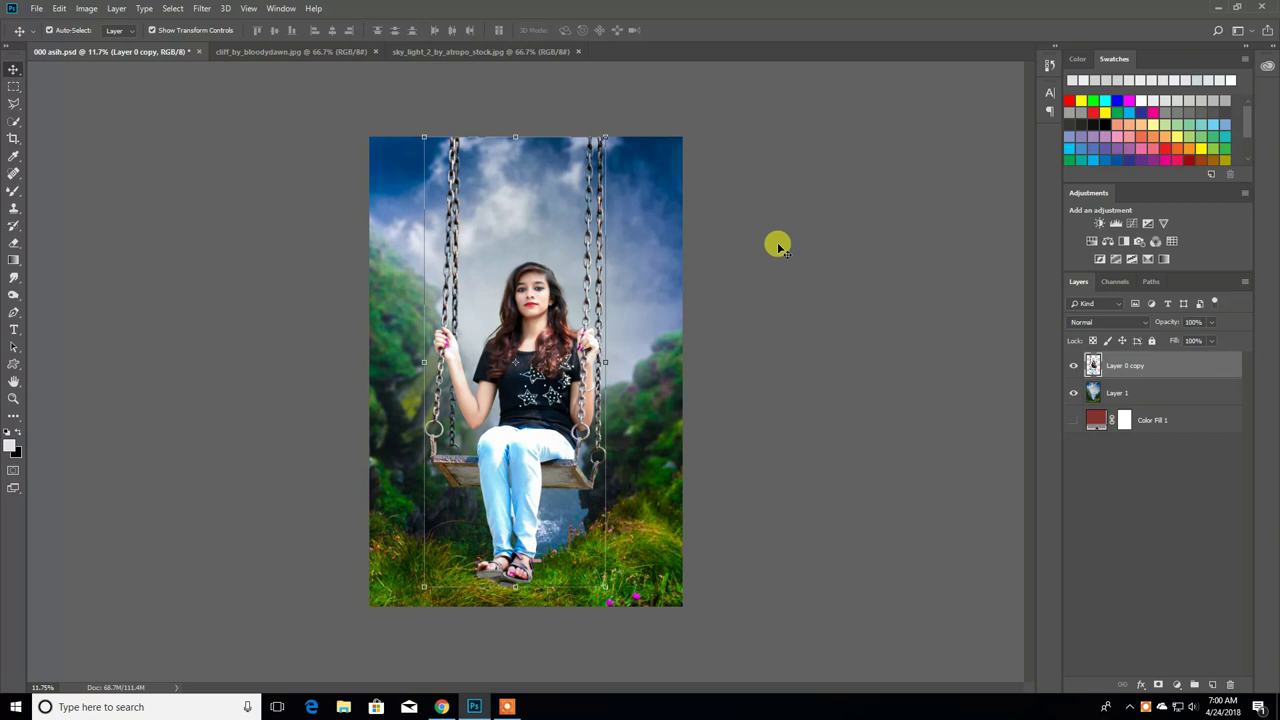
pyautogui.click(777, 242)
pyautogui.scroll(2, 553, 373)
pyautogui.scroll(1, 553, 373)
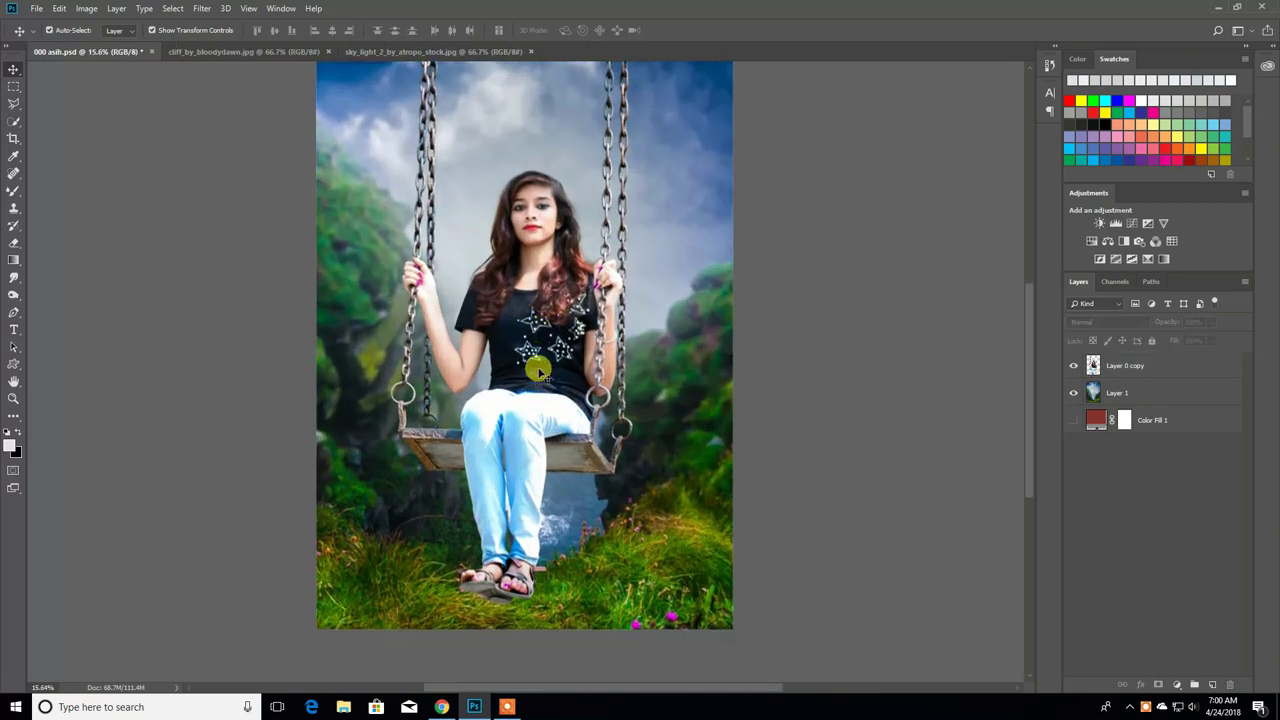
pyautogui.scroll(-2, 540, 366)
# Shrink the girl layer to about 96% and commit the transform.
pyautogui.click(531, 373)
pyautogui.scroll(-2, 566, 437)
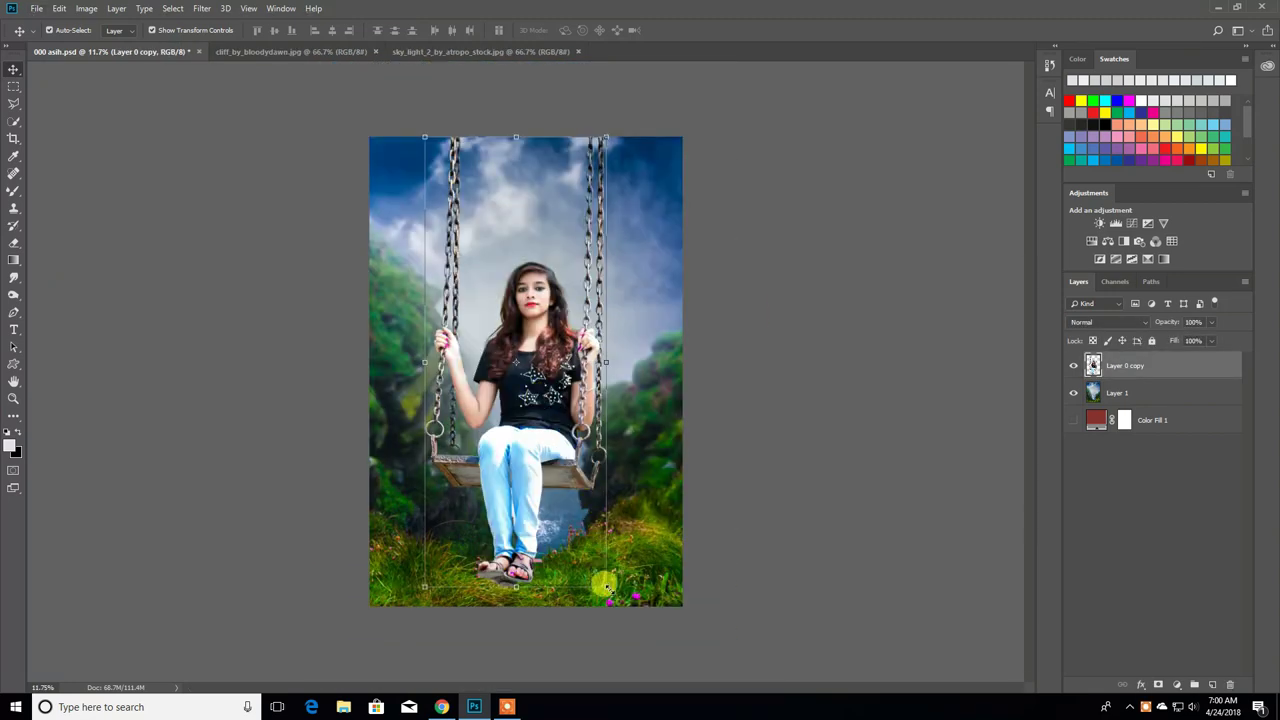
pyautogui.moveTo(606, 583); pyautogui.dragTo(598, 571)
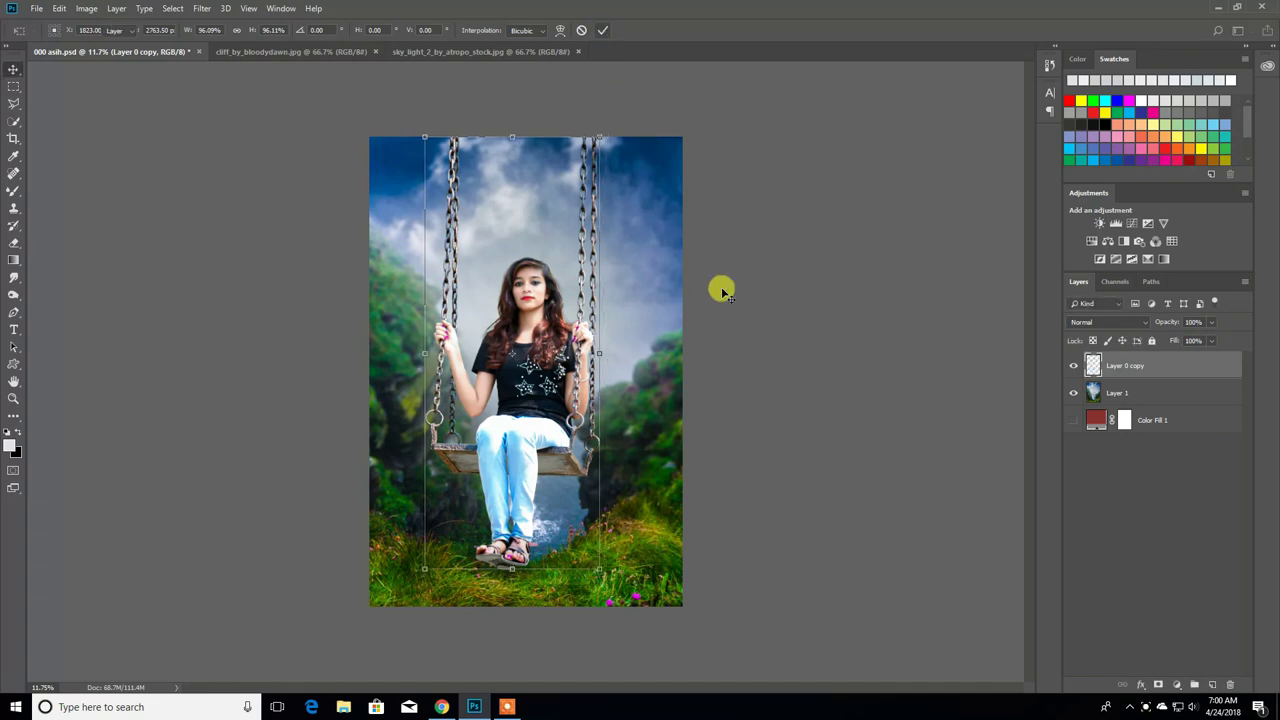
pyautogui.press('Return')
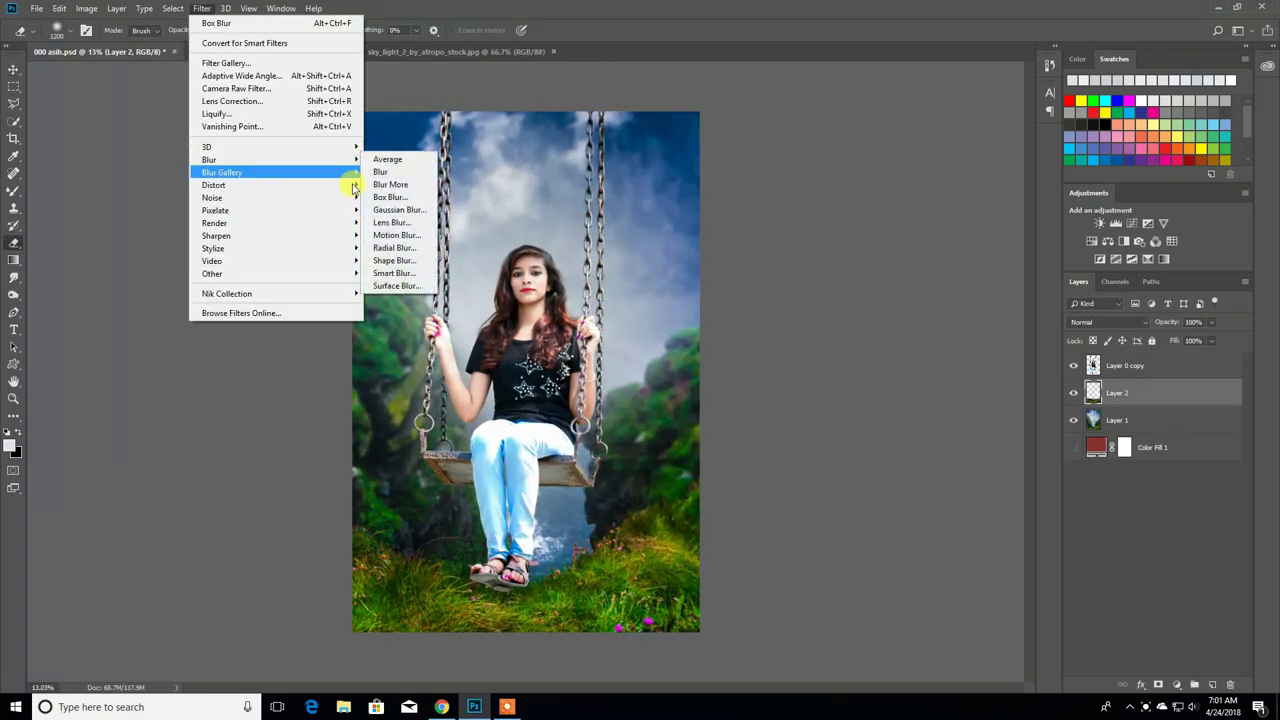
# Box-blur Layer 2's foreground grass, erase its upper part, and merge the layers.
pyautogui.click(391, 191)
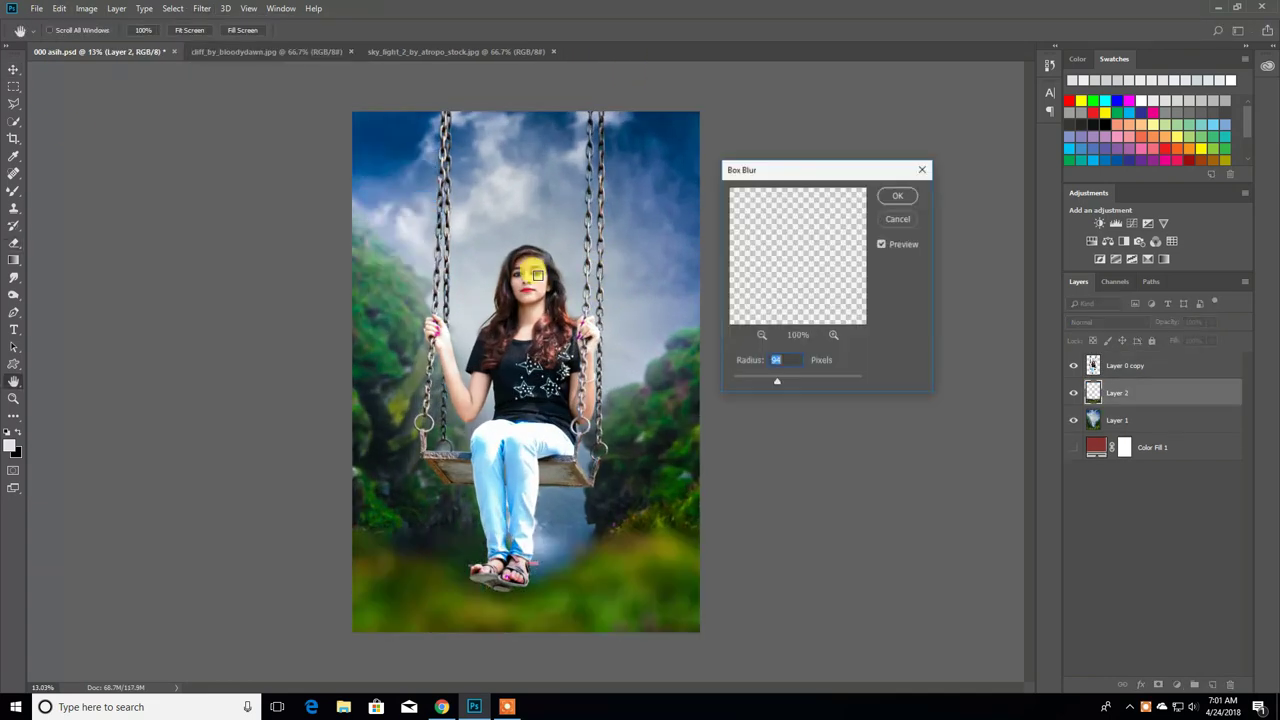
pyautogui.click(889, 220)
pyautogui.press('e')
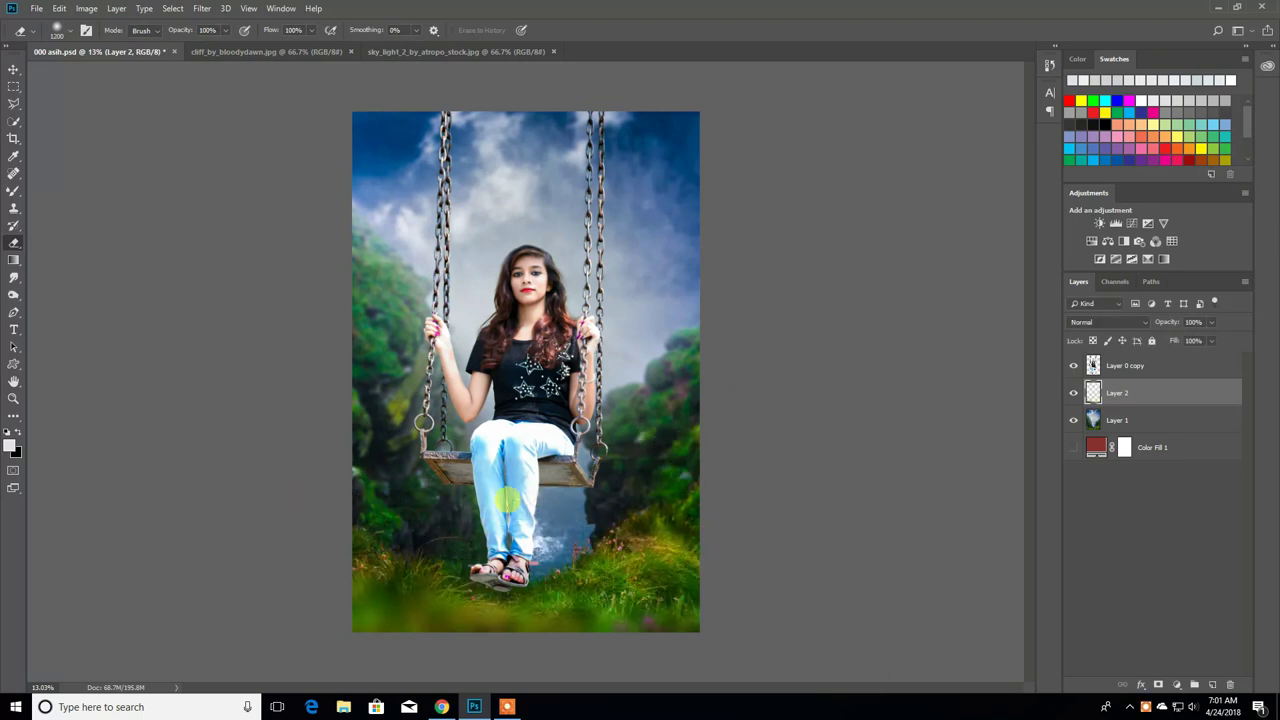
pyautogui.scroll(-1, 445, 398)
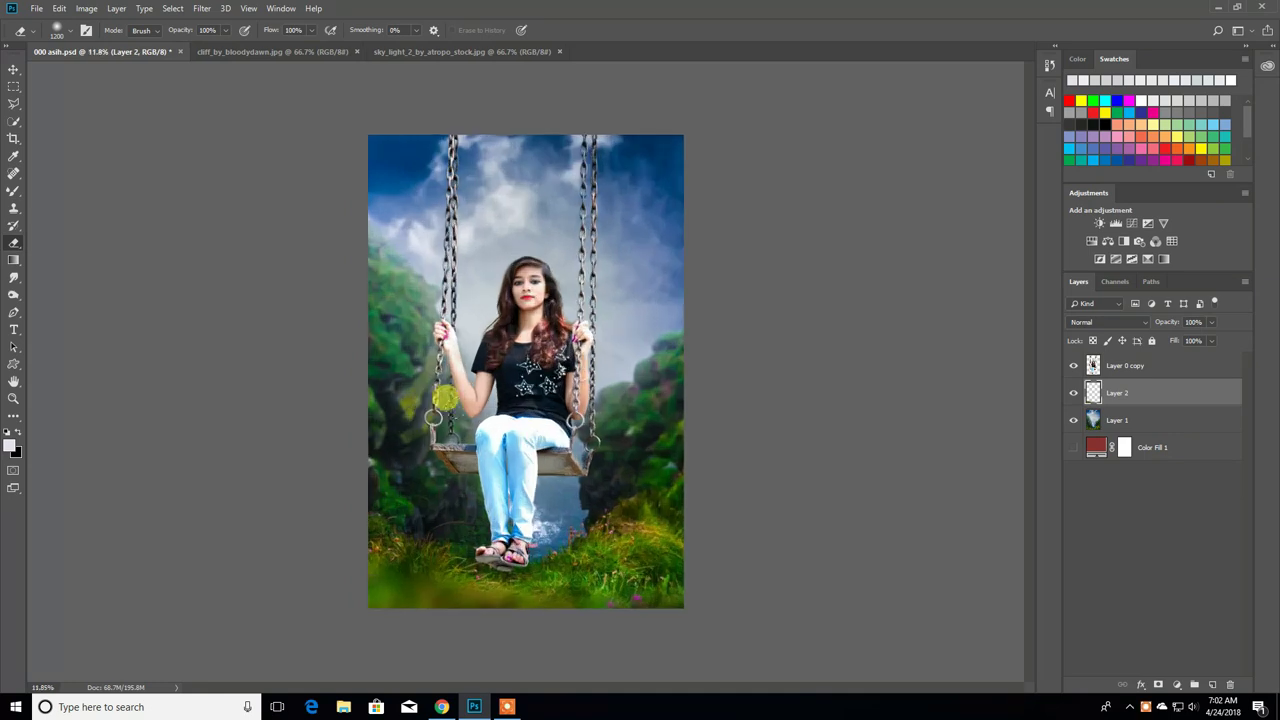
pyautogui.rightClick(1140, 396)
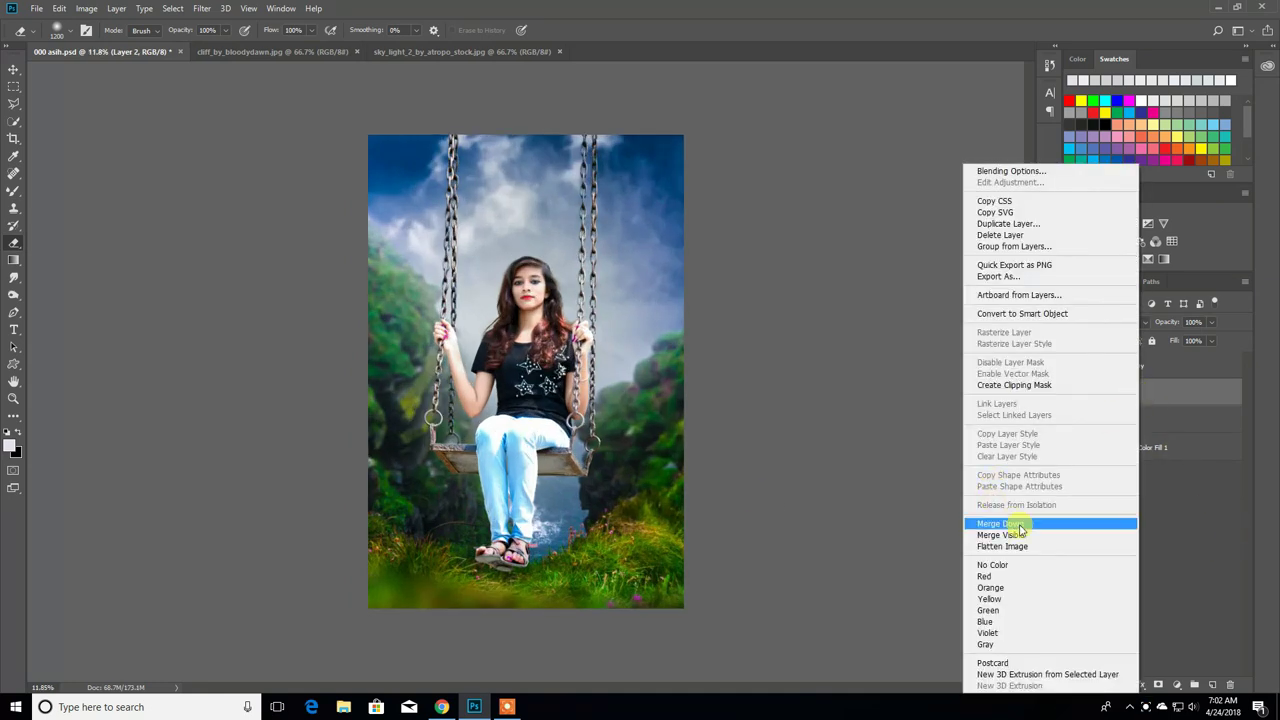
pyautogui.click(1010, 527)
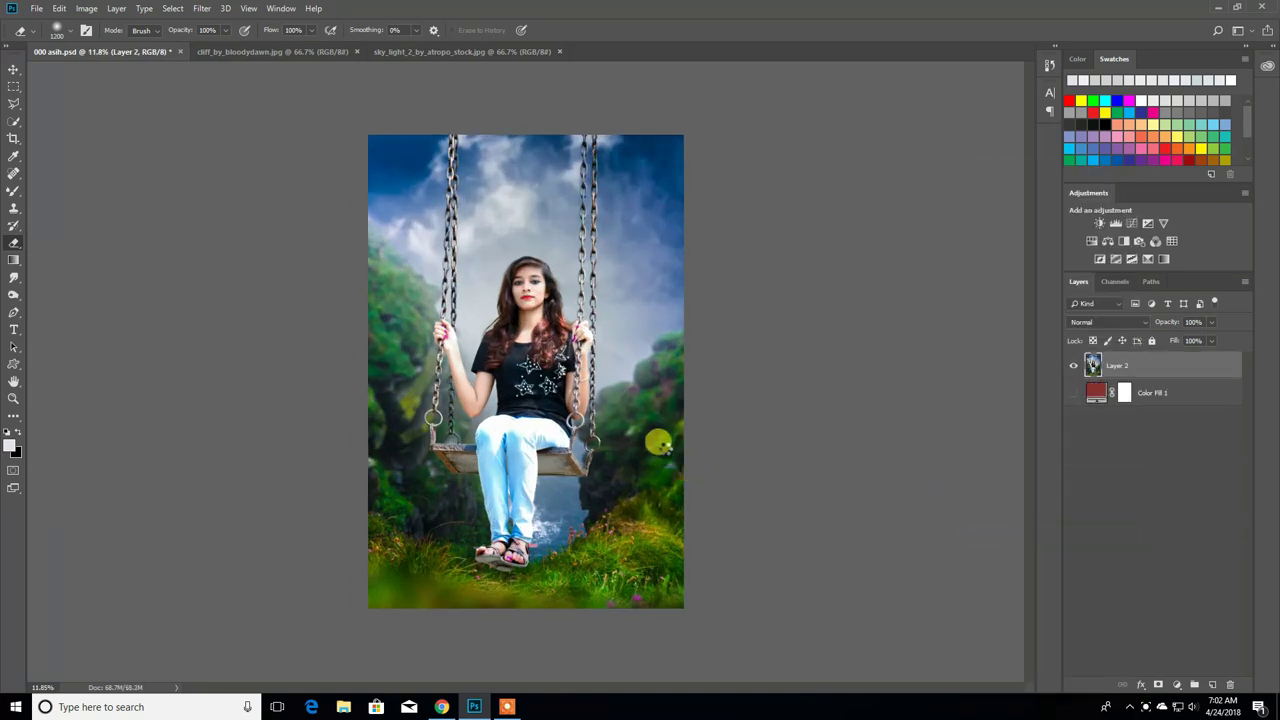
# Add a -17 post-crop vignette to the merged Layer 2 in Camera Raw.
pyautogui.hotkey('ctrl', 'shift', 'a')
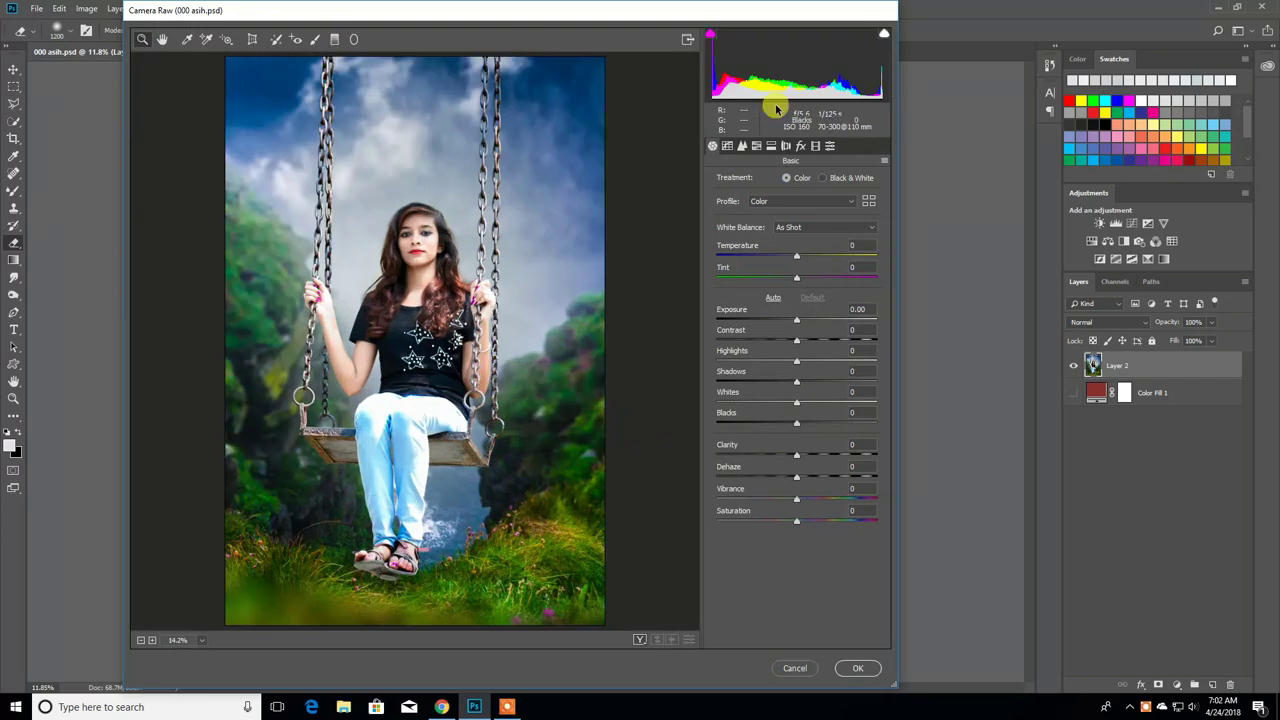
pyautogui.click(805, 146)
pyautogui.moveTo(786, 320); pyautogui.dragTo(783, 320)
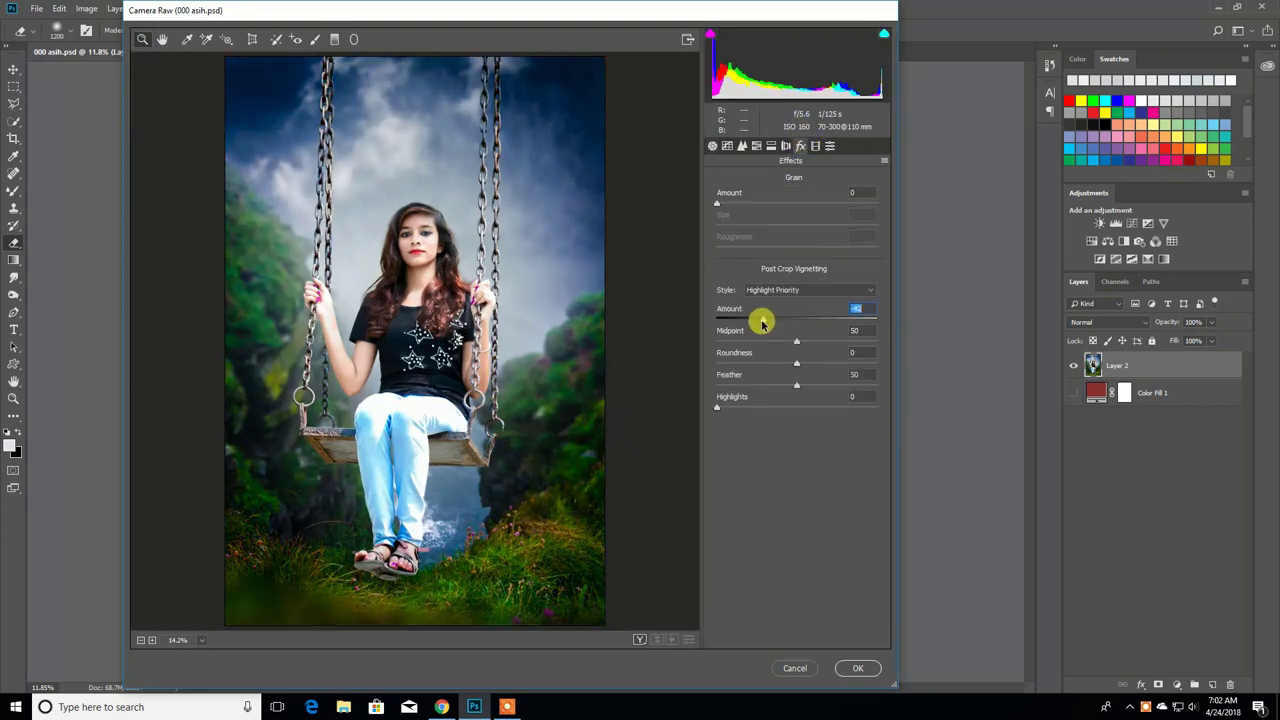
pyautogui.click(857, 668)
pyautogui.click(197, 10)
pyautogui.moveTo(227, 293)
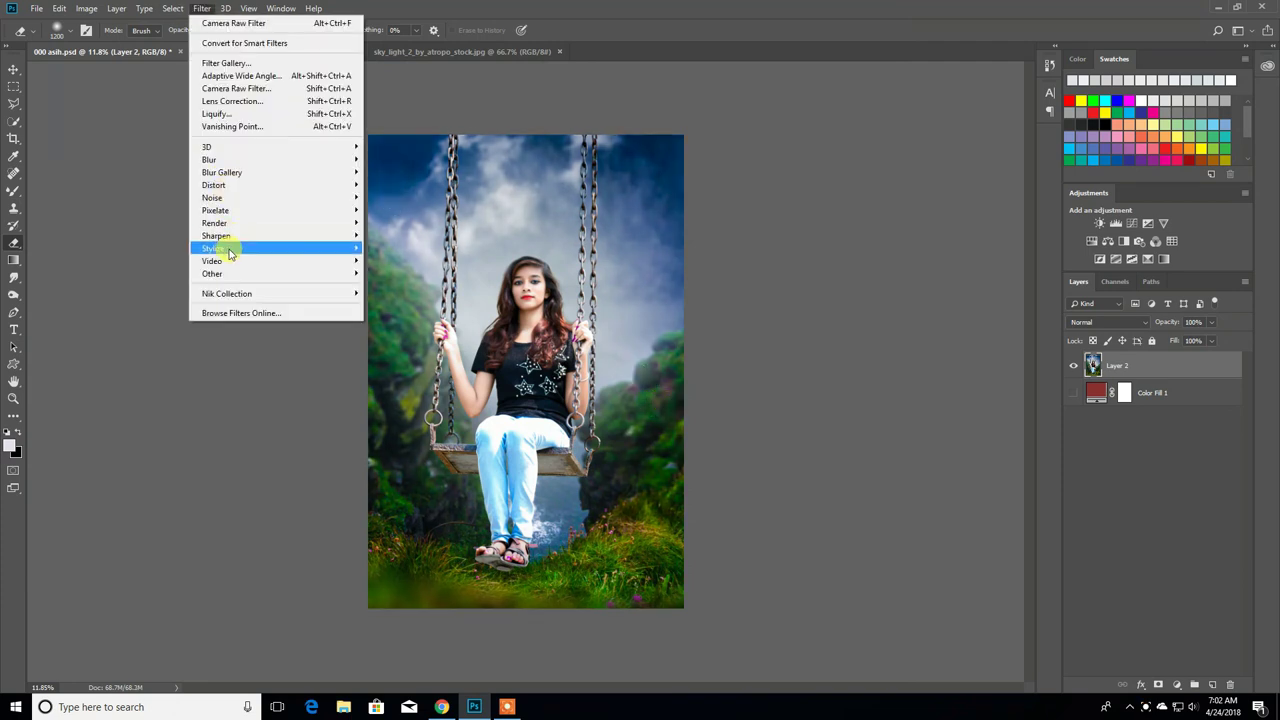
# Launch Color Efex Pro 4 and bring the girl's face into the preview.
pyautogui.click(421, 306)
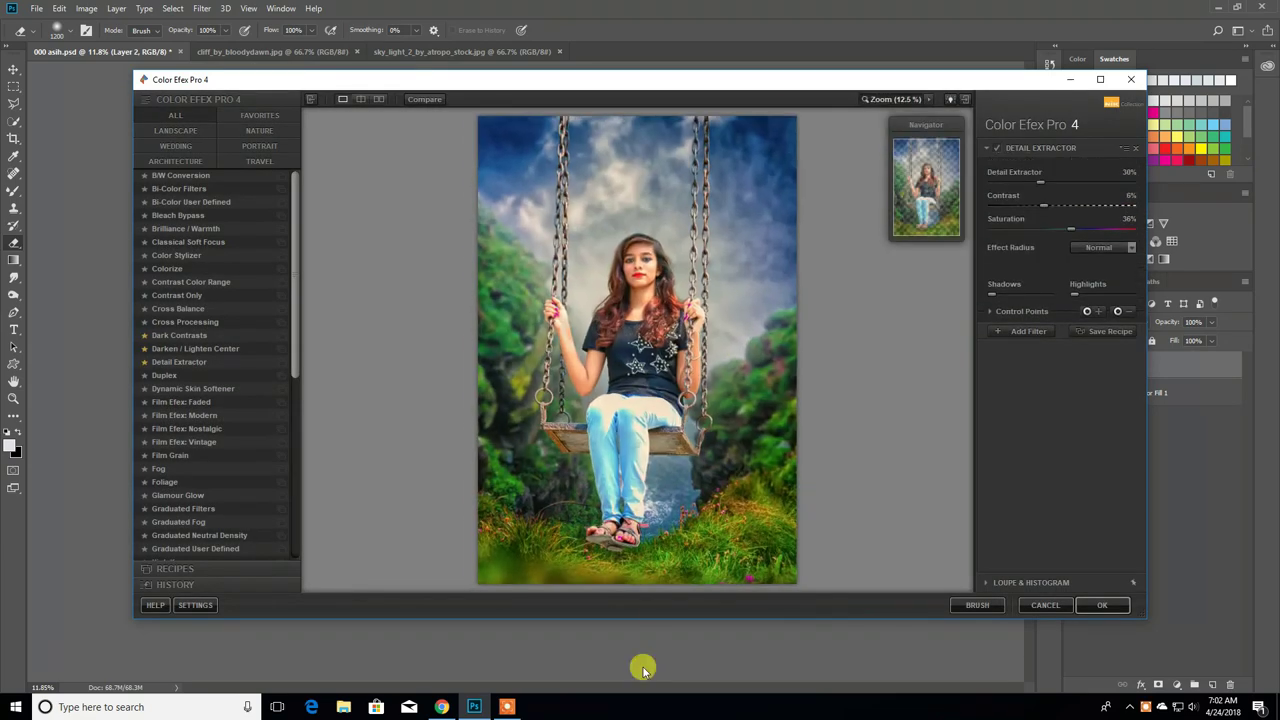
pyautogui.scroll(1, 936, 190)
pyautogui.scroll(1, 936, 190)
pyautogui.moveTo(936, 190); pyautogui.dragTo(949, 183)
pyautogui.scroll(-1, 949, 183)
pyautogui.scroll(-1, 925, 270)
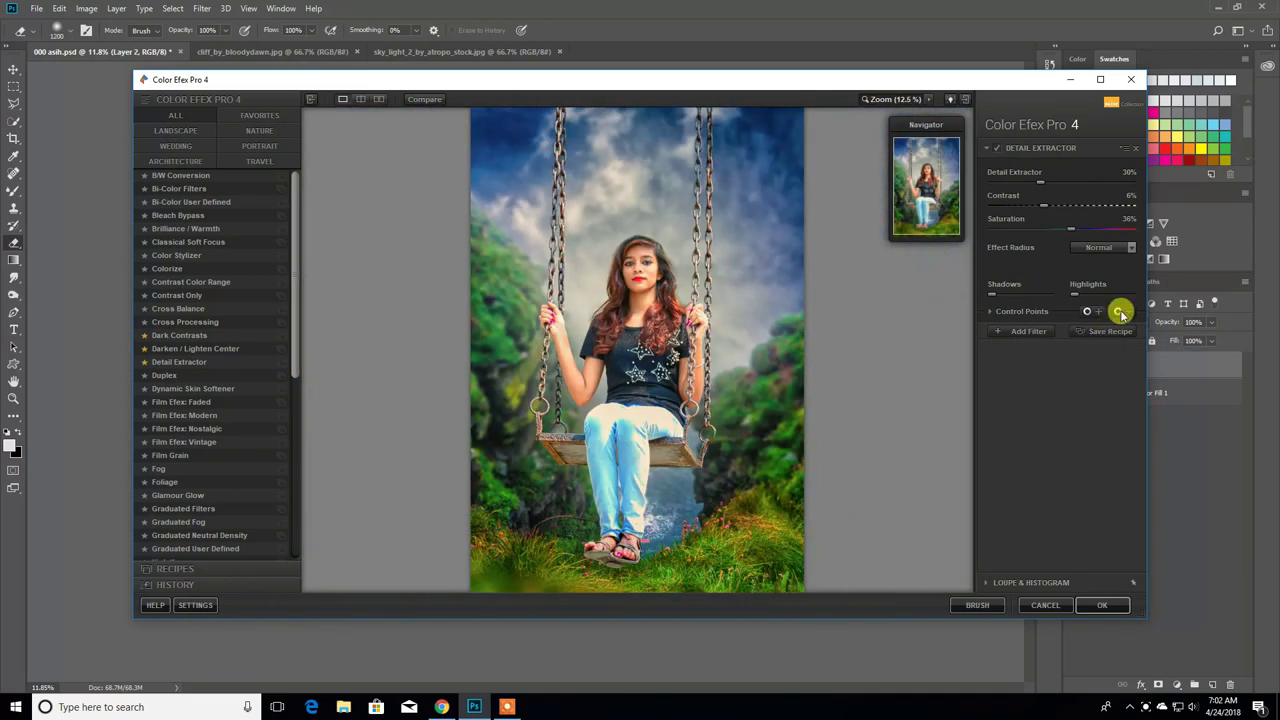
# Place Detail Extractor control points on the girl's neck, body, arm and face.
pyautogui.click(651, 284)
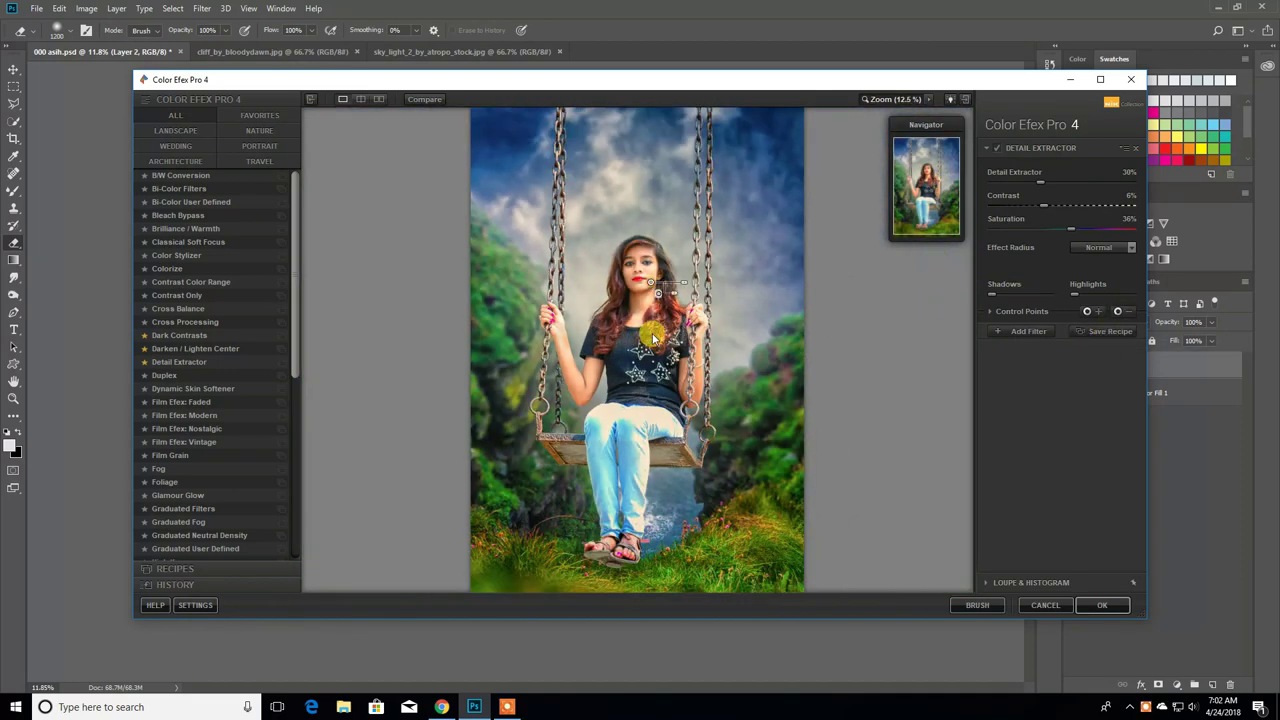
pyautogui.scroll(1, 654, 340)
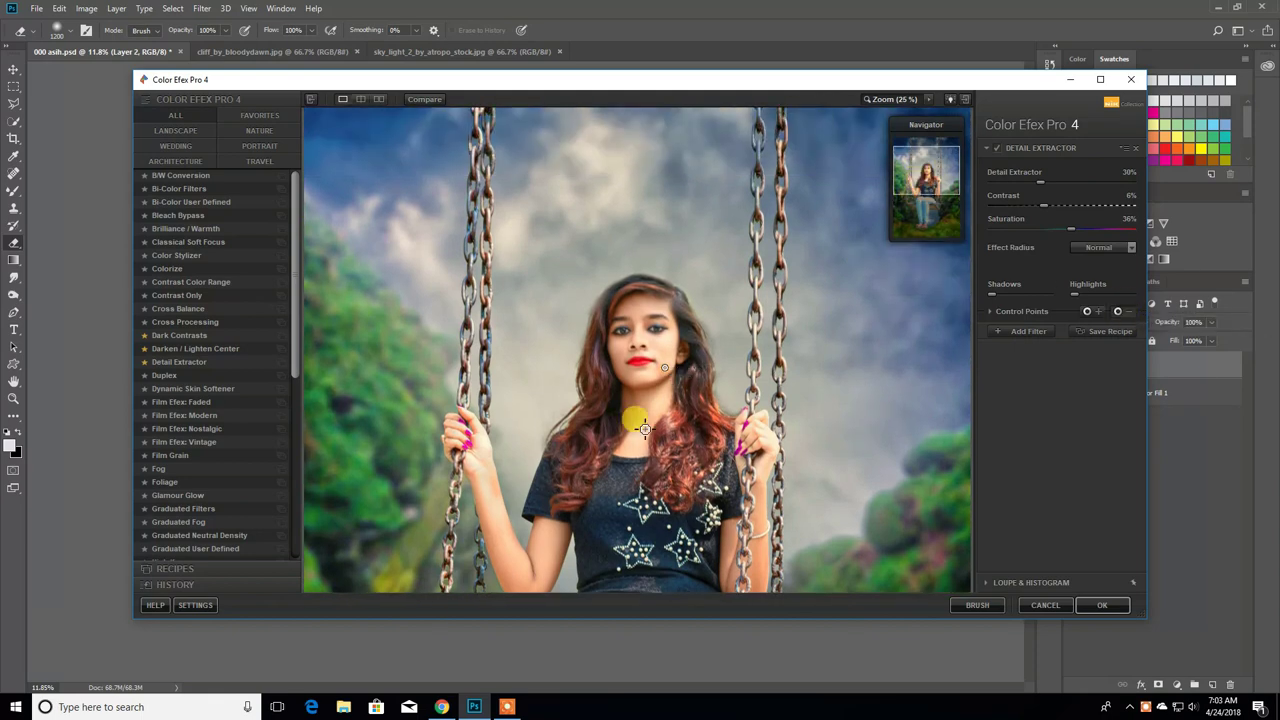
pyautogui.moveTo(928, 186); pyautogui.dragTo(929, 200)
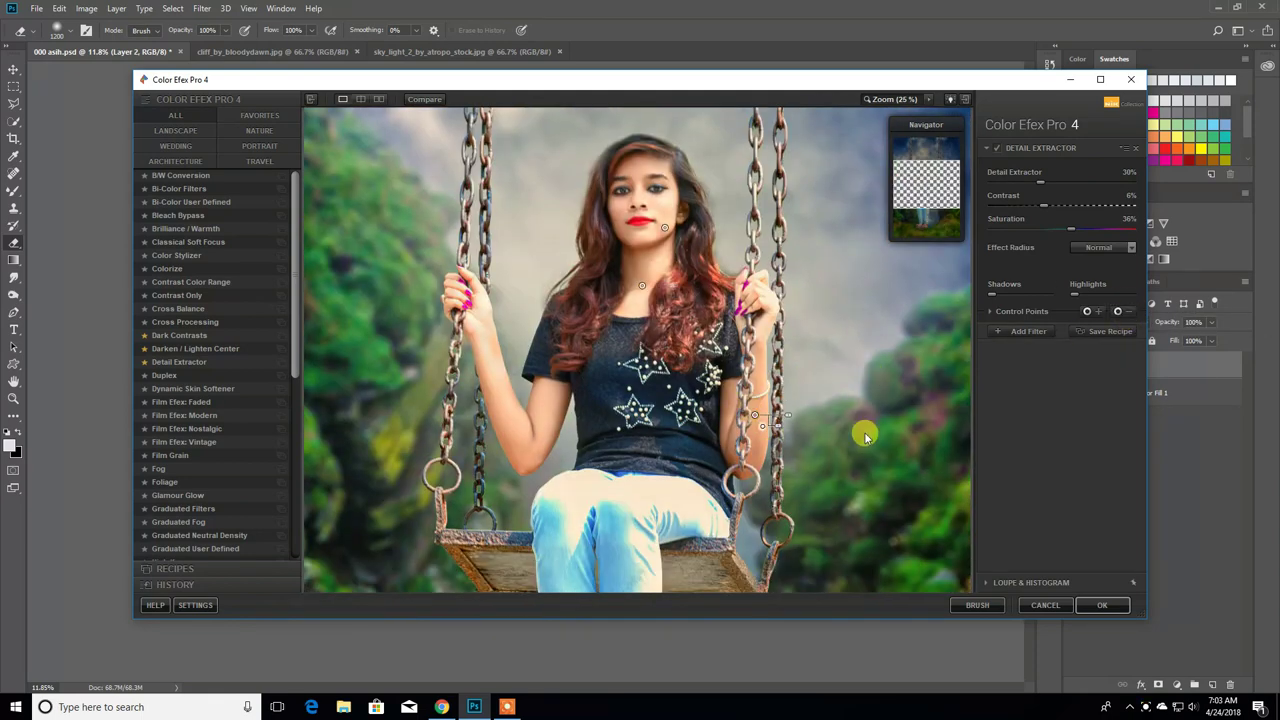
pyautogui.click(499, 408)
pyautogui.click(1092, 311)
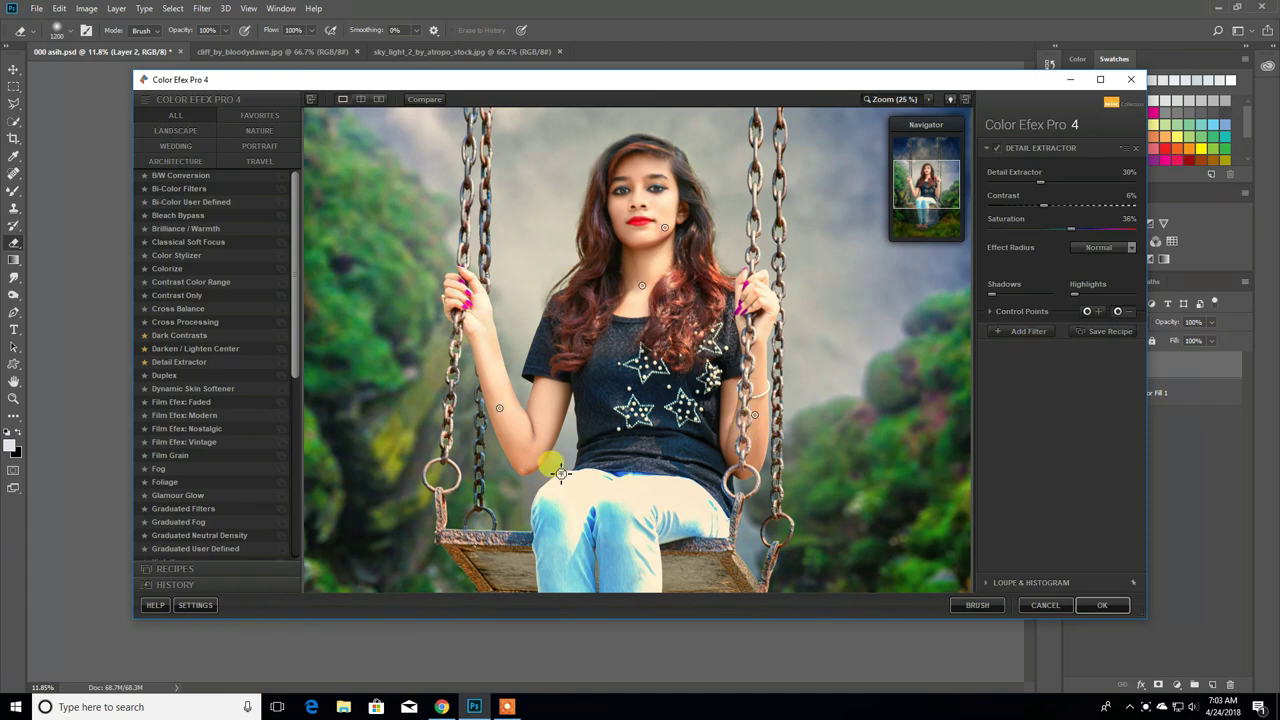
pyautogui.click(486, 316)
pyautogui.click(1117, 311)
pyautogui.click(640, 172)
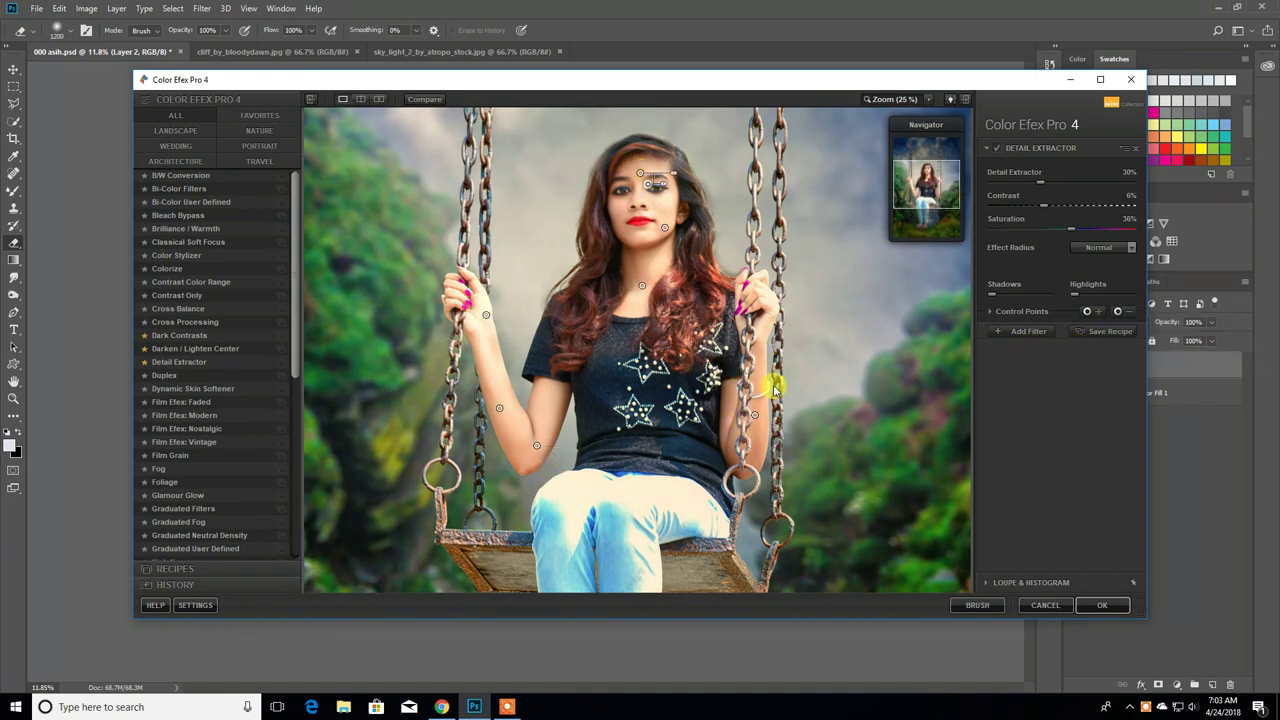
# Add another filter to the Color Efex stack and apply it to the image.
pyautogui.scroll(-1, 776, 390)
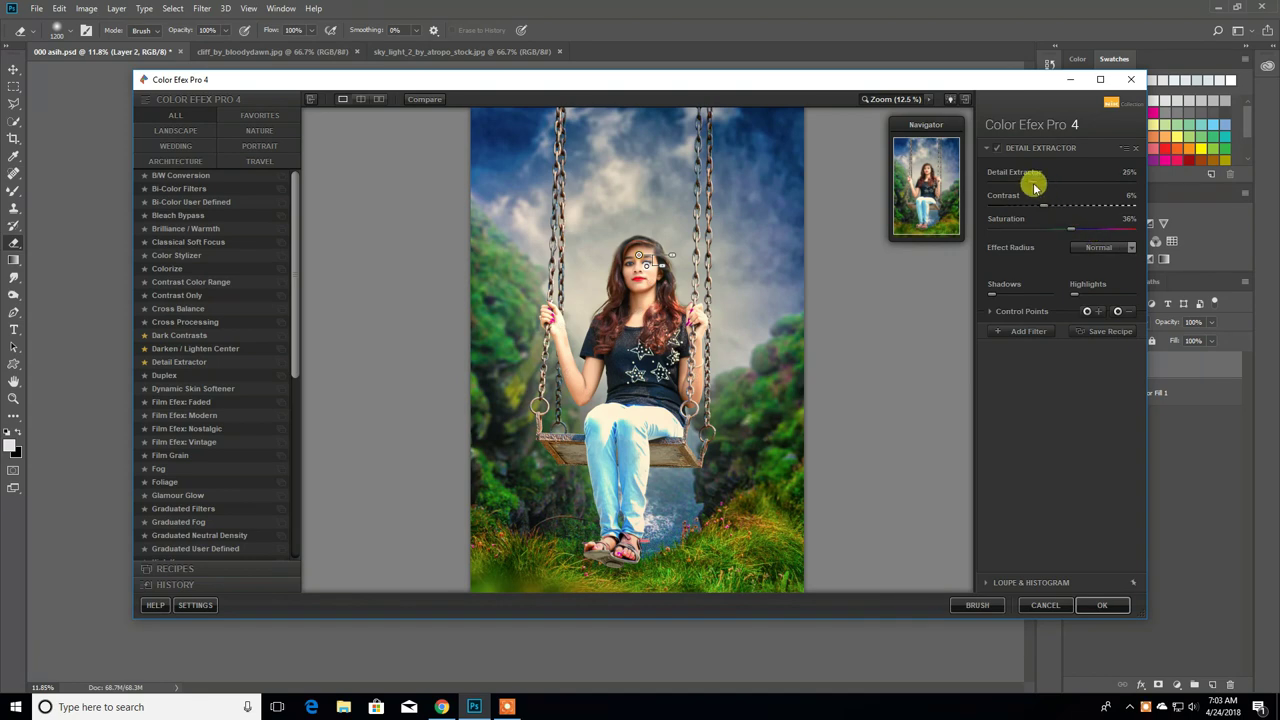
pyautogui.click(1028, 331)
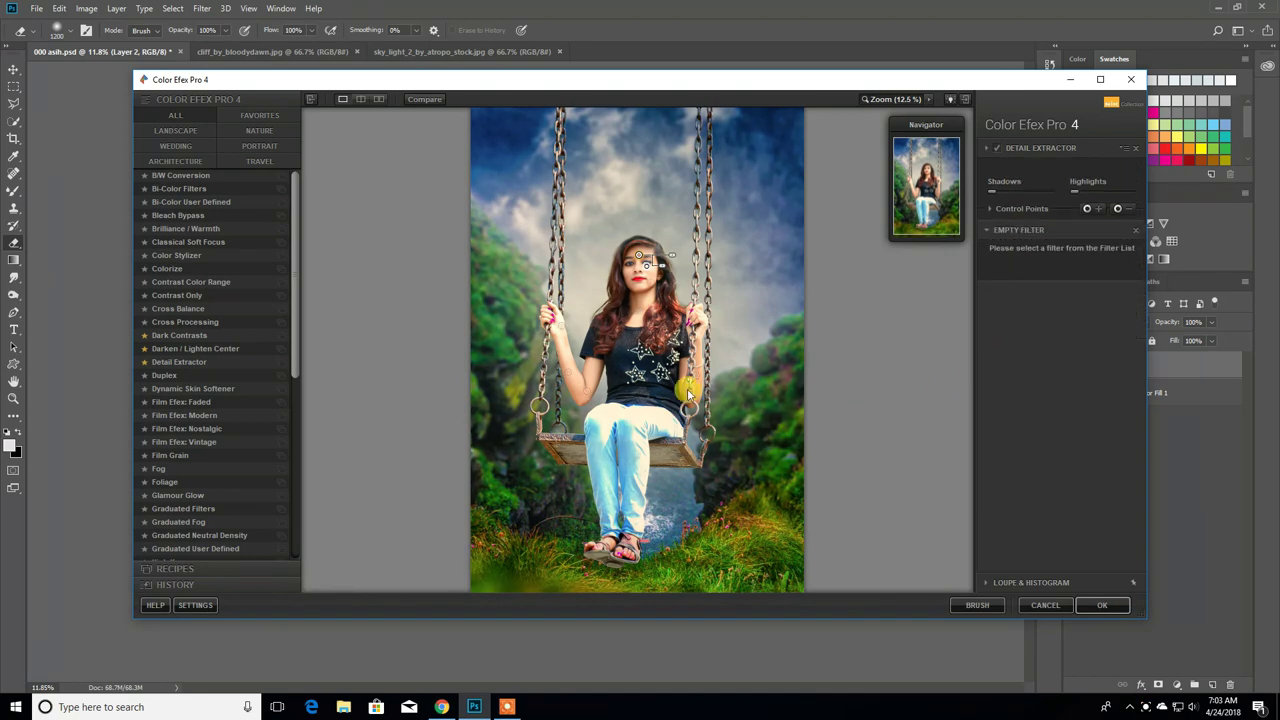
pyautogui.click(1102, 605)
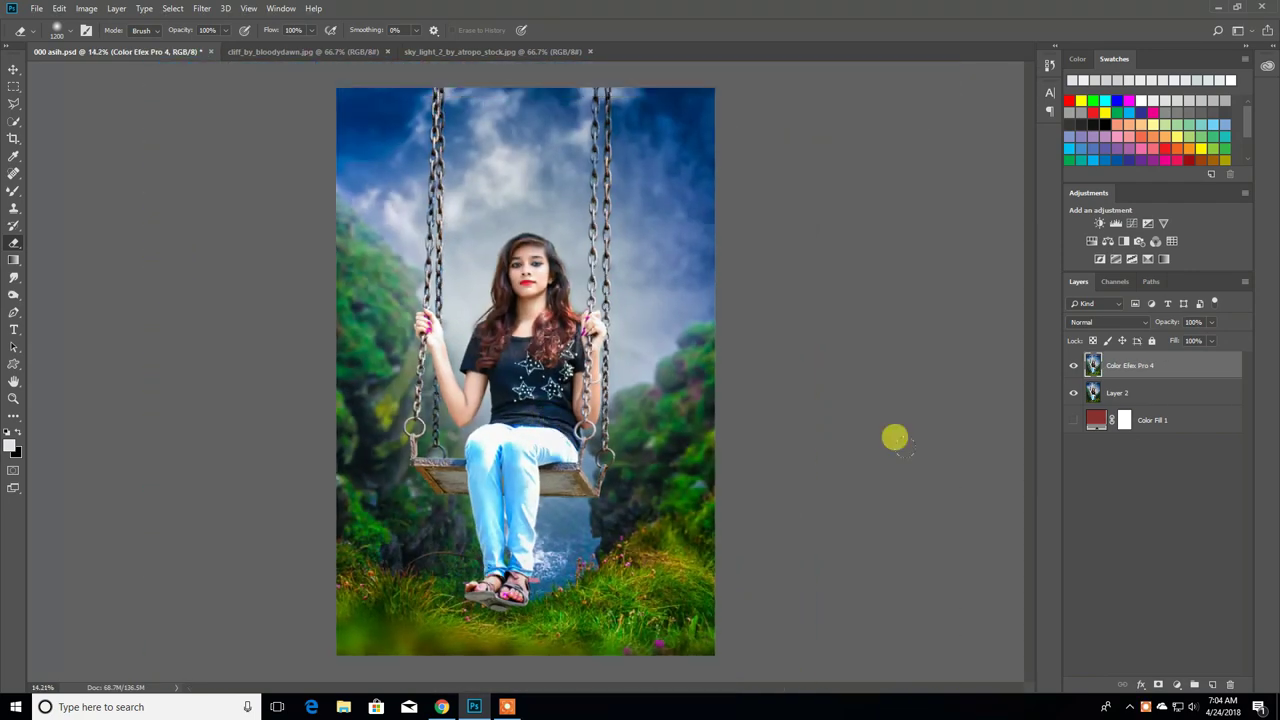
# Open vb.psd from the LOGO folder on drive E:.
pyautogui.rightClick(1137, 386)
pyautogui.click(1049, 524)
pyautogui.click(50, 35)
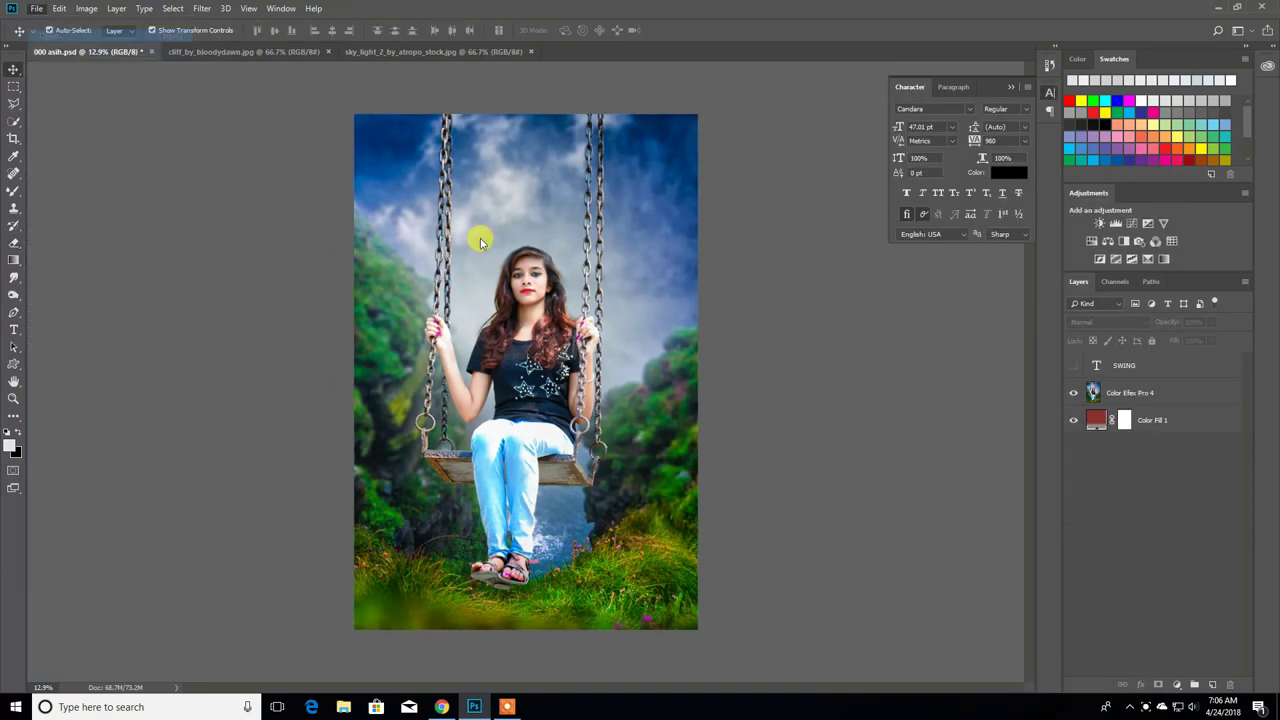
pyautogui.click(300, 468)
pyautogui.doubleClick(458, 230)
pyautogui.doubleClick(589, 229)
# Drag the vb.psd header group onto the top of the swing composite.
pyautogui.moveTo(380, 215)
pyautogui.mouseDown()
pyautogui.moveTo(537, 197)
pyautogui.moveTo(520, 217)
pyautogui.mouseUp()
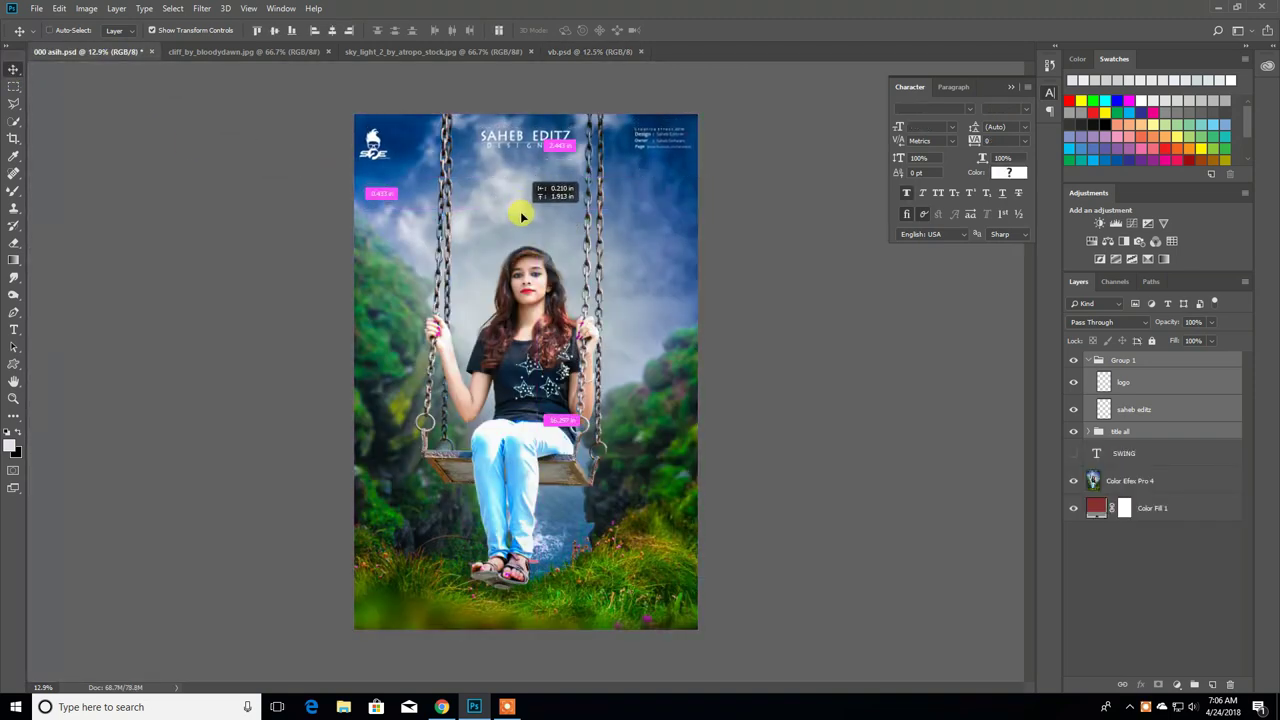
pyautogui.moveTo(520, 217); pyautogui.dragTo(520, 211)
pyautogui.click(817, 314)
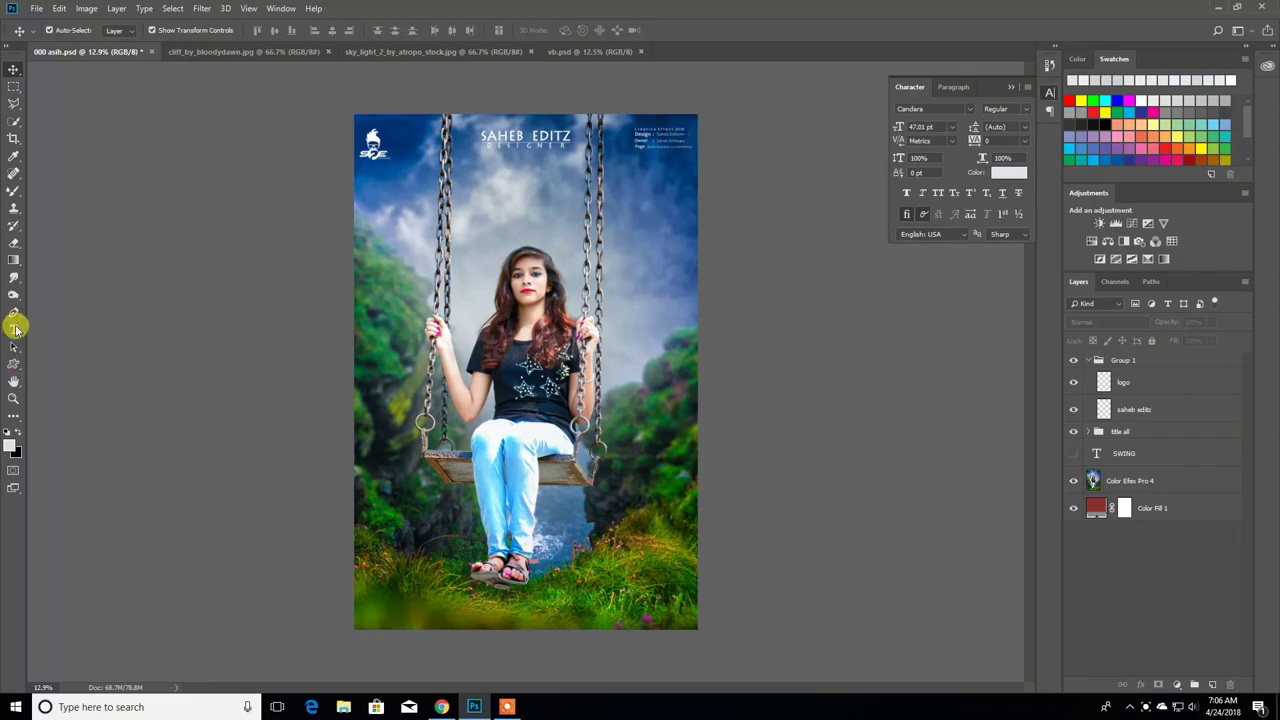
pyautogui.click(441, 707)
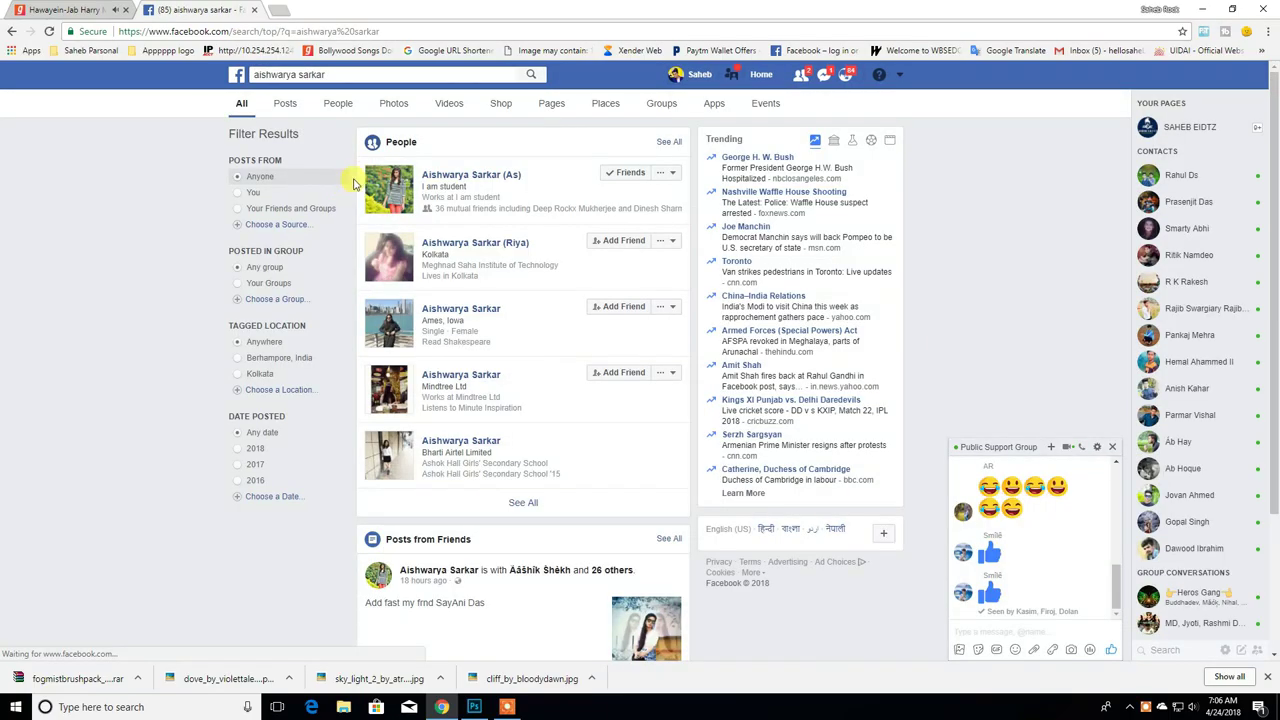
# Copy the person's name from their Facebook profile and return to Photoshop.
pyautogui.click(471, 176)
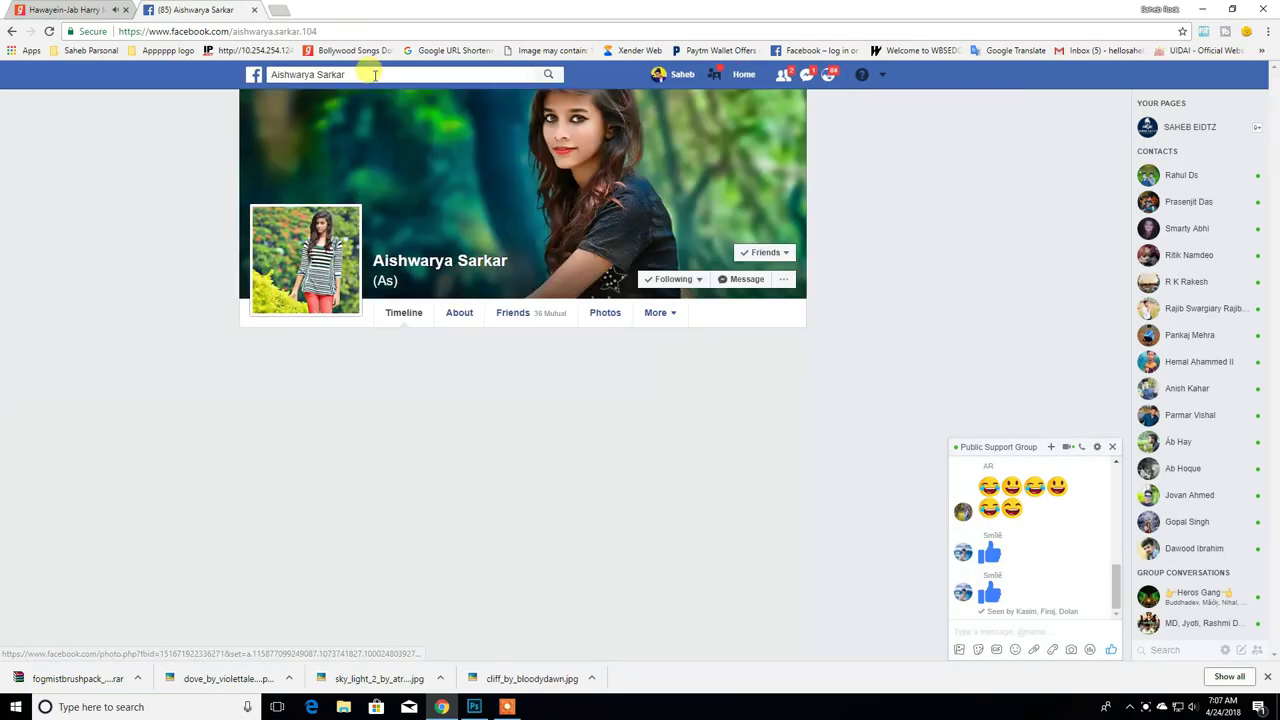
pyautogui.click(375, 74)
pyautogui.rightClick(352, 76)
pyautogui.click(362, 104)
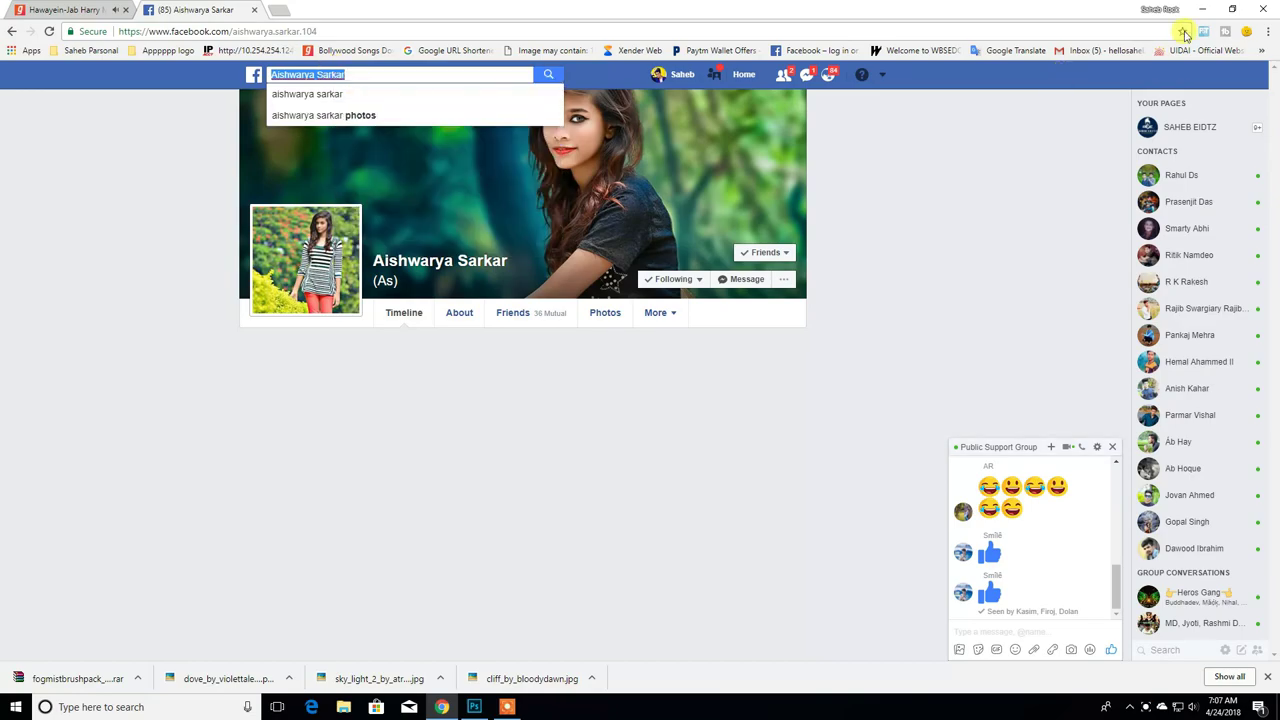
pyautogui.click(1202, 9)
pyautogui.click(14, 330)
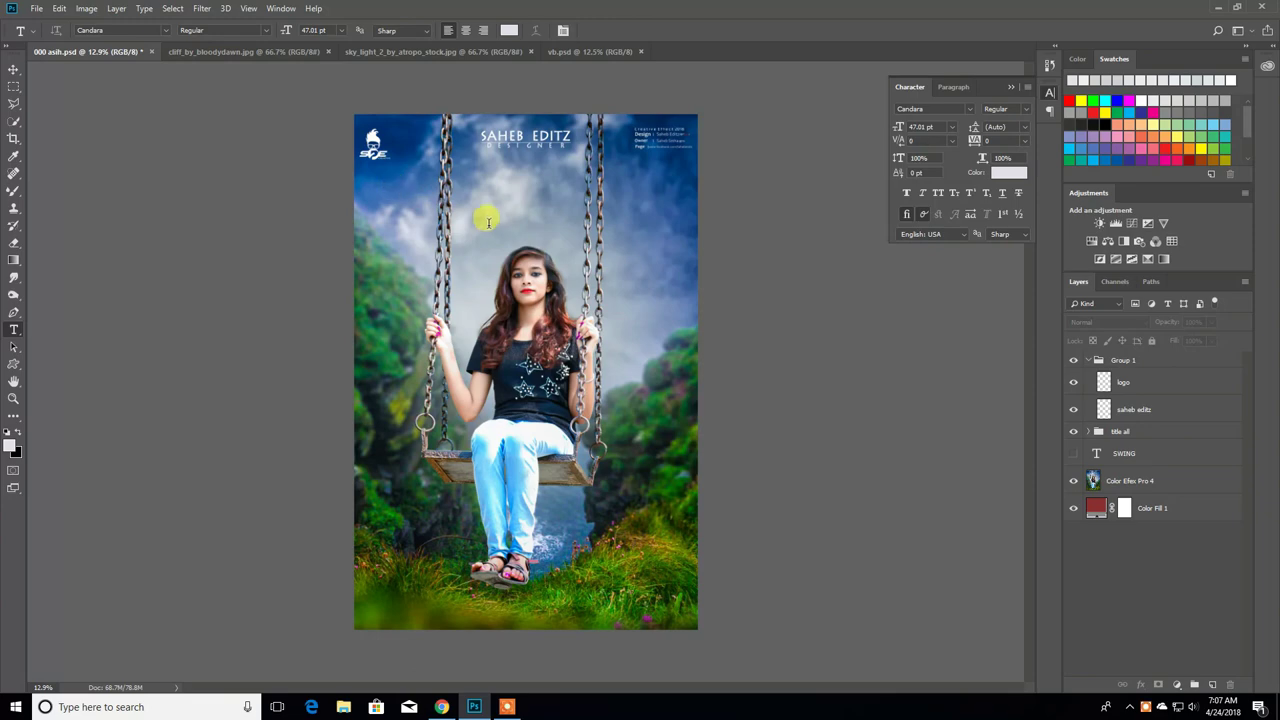
# Paste the copied name as a text layer and widen its letter tracking.
pyautogui.click(446, 207)
pyautogui.hotkey('ctrl', 'v')
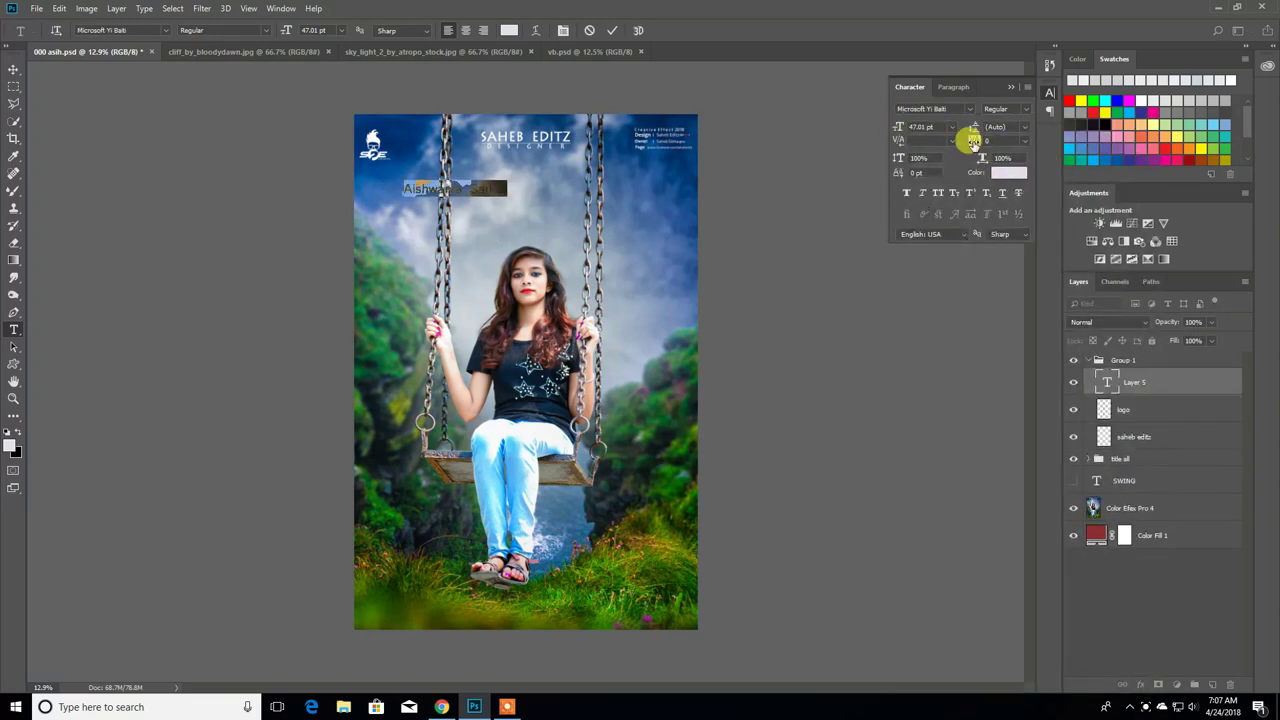
pyautogui.moveTo(972, 141); pyautogui.dragTo(995, 145)
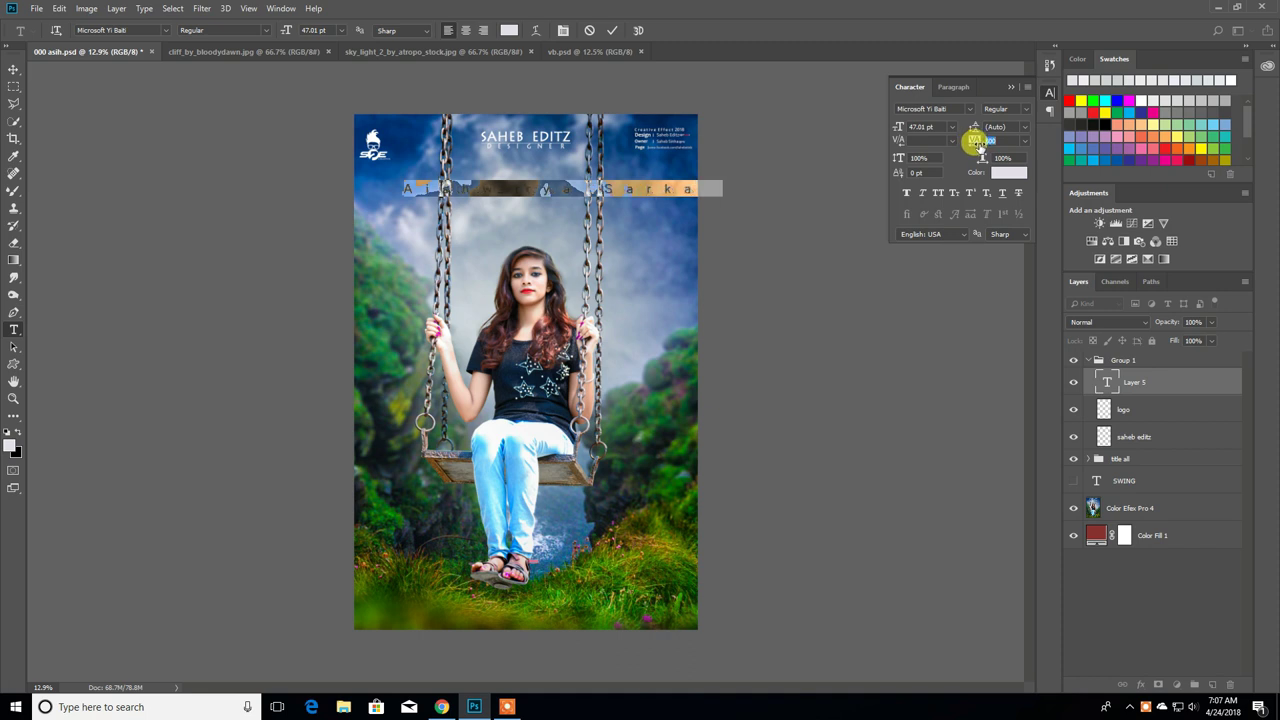
pyautogui.click(14, 69)
# Undo an accidental photo shift and move the name caption to the image bottom.
pyautogui.moveTo(514, 200); pyautogui.dragTo(498, 196)
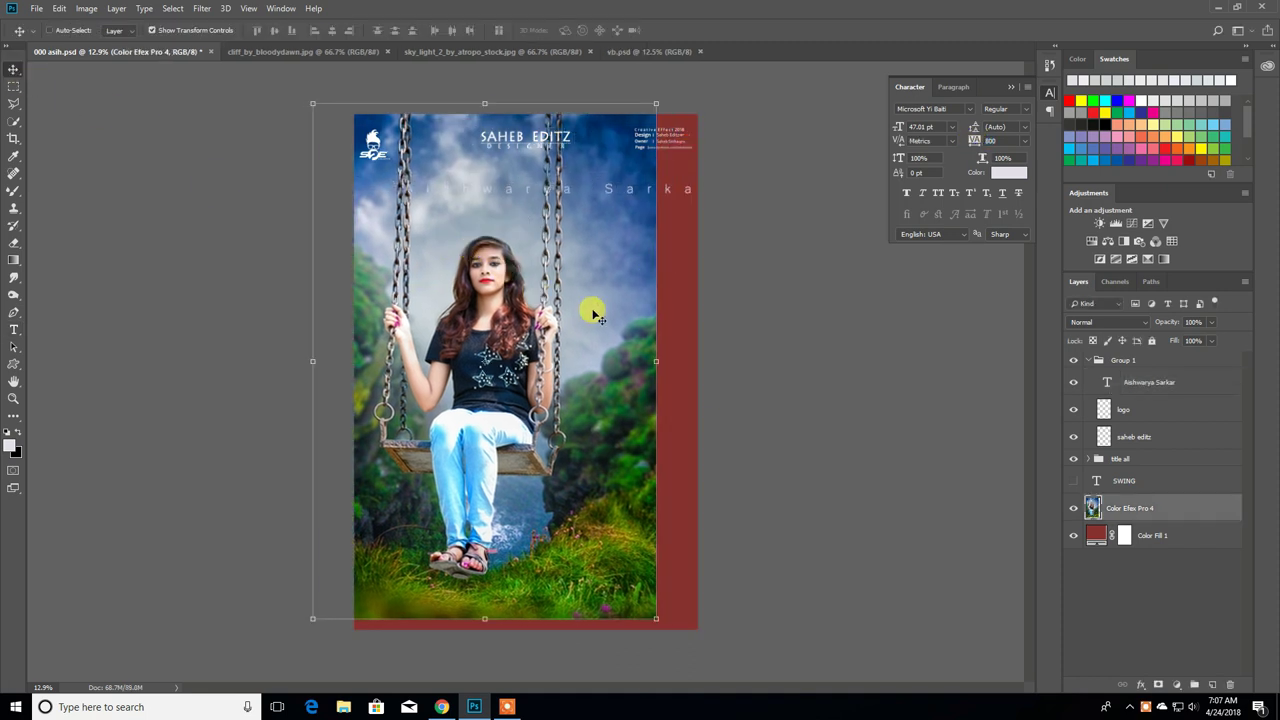
pyautogui.hotkey('ctrl', 'z')
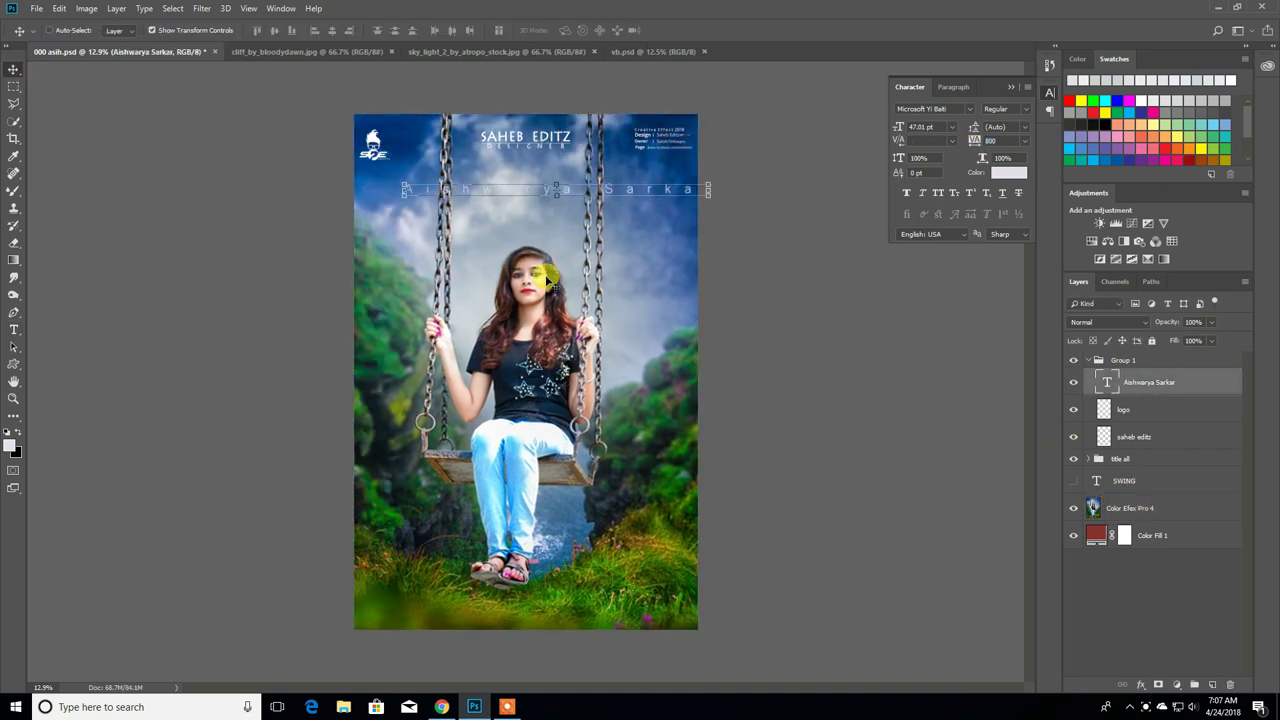
pyautogui.moveTo(510, 240); pyautogui.dragTo(500, 230)
pyautogui.press('m')
pyautogui.press('v')
pyautogui.moveTo(510, 70); pyautogui.dragTo(515, 462)
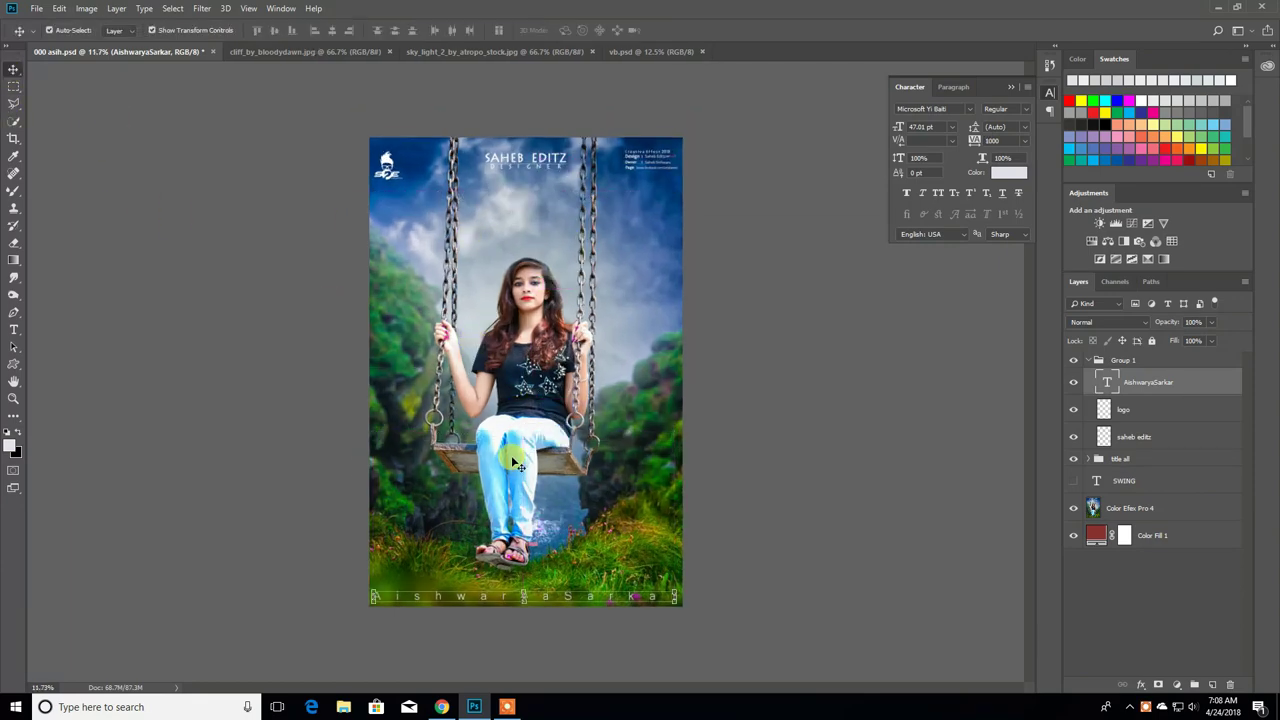
pyautogui.click(783, 548)
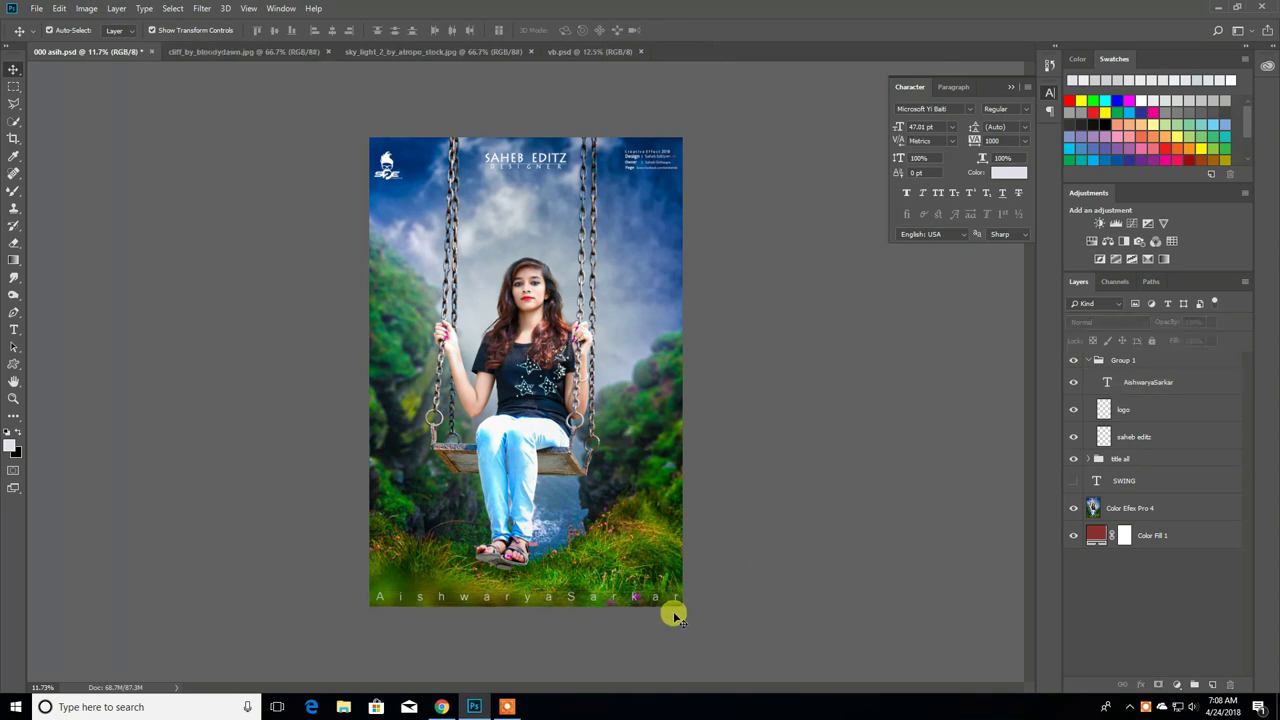
# Reselect the caption's text, then centre the caption along the bottom edge.
pyautogui.press('t')
pyautogui.click(537, 598)
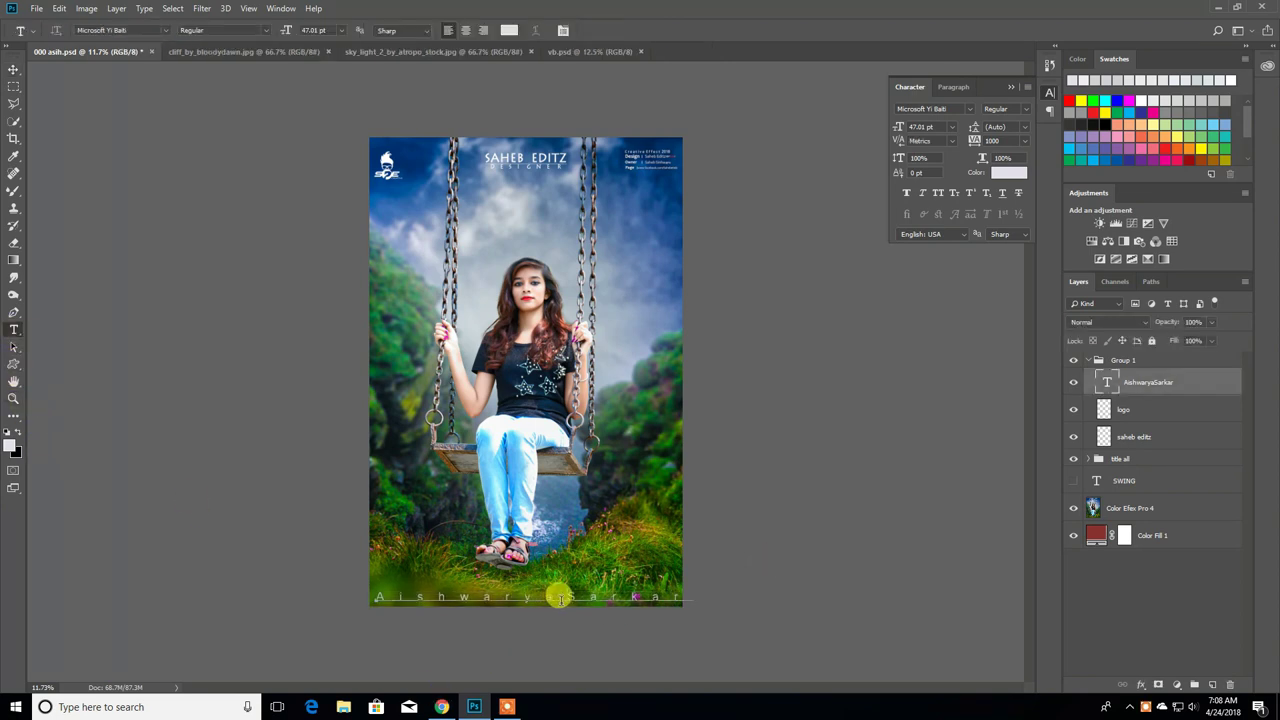
pyautogui.hotkey('ctrl', 'a')
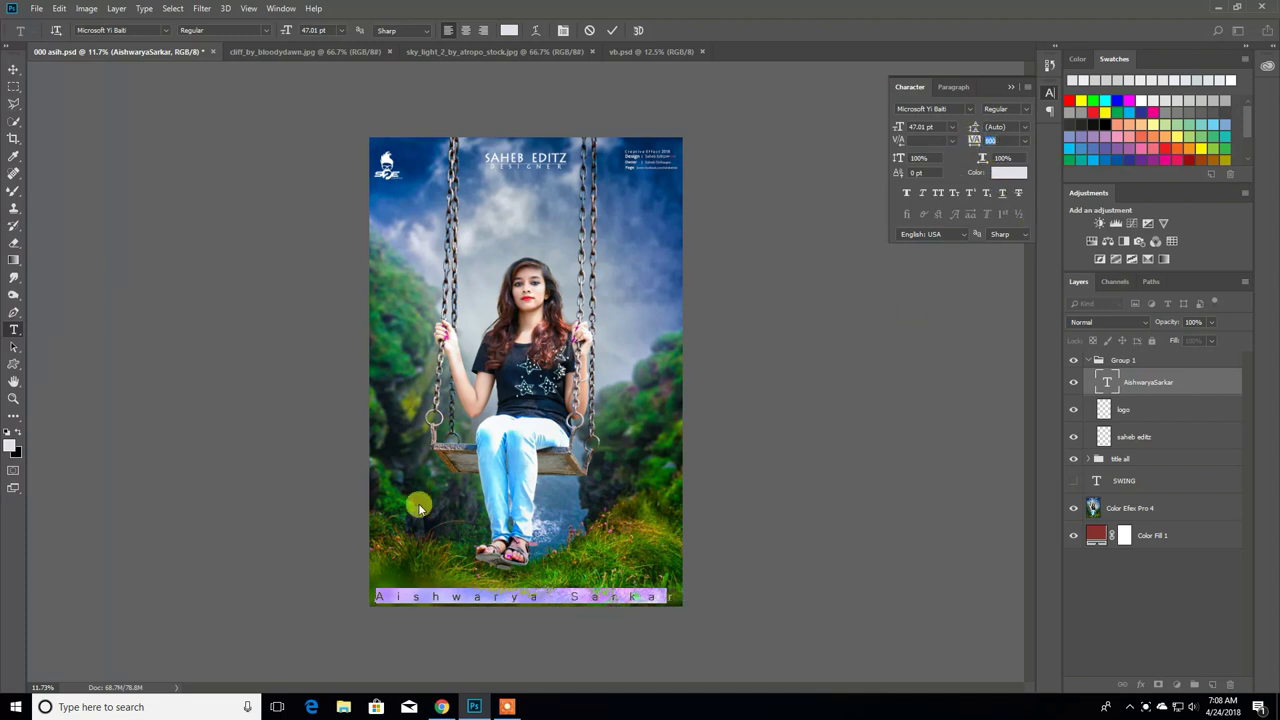
pyautogui.click(14, 68)
pyautogui.moveTo(536, 530); pyautogui.dragTo(520, 536)
pyautogui.click(786, 551)
pyautogui.scroll(-1, 734, 487)
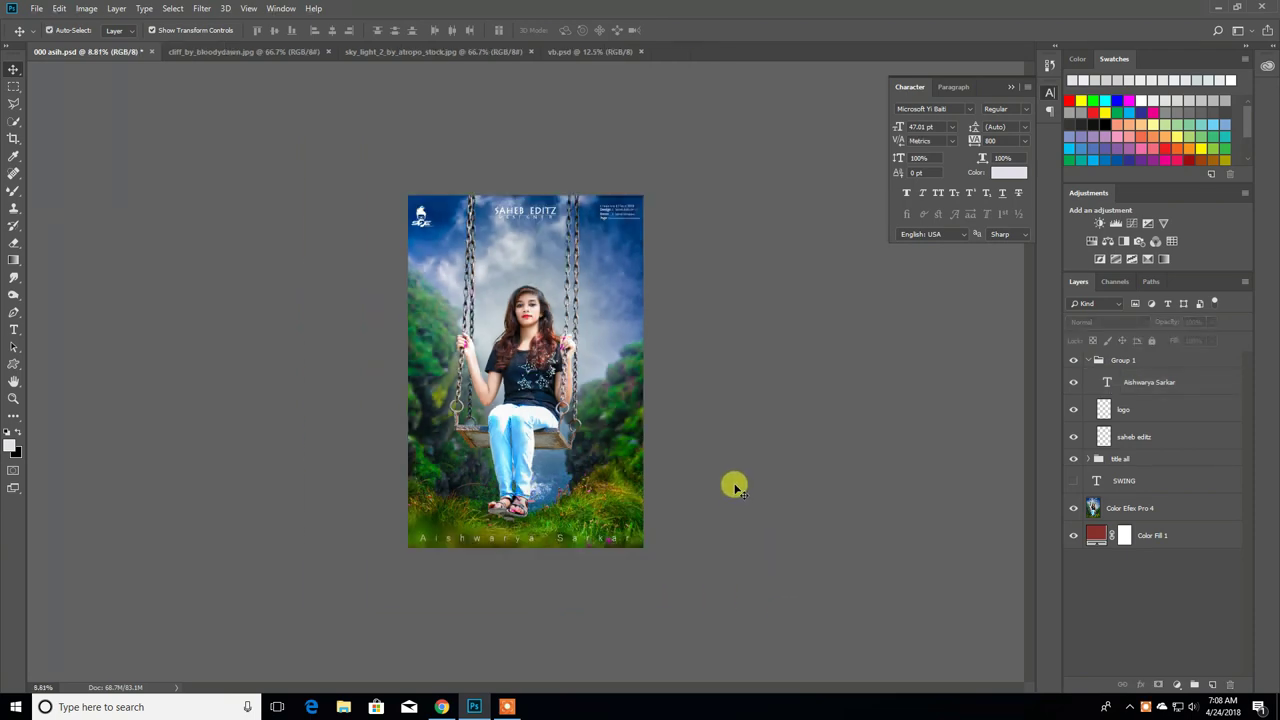
# Merge all visible layers into one.
pyautogui.scroll(1, 734, 487)
pyautogui.rightClick(1140, 510)
pyautogui.click(1082, 529)
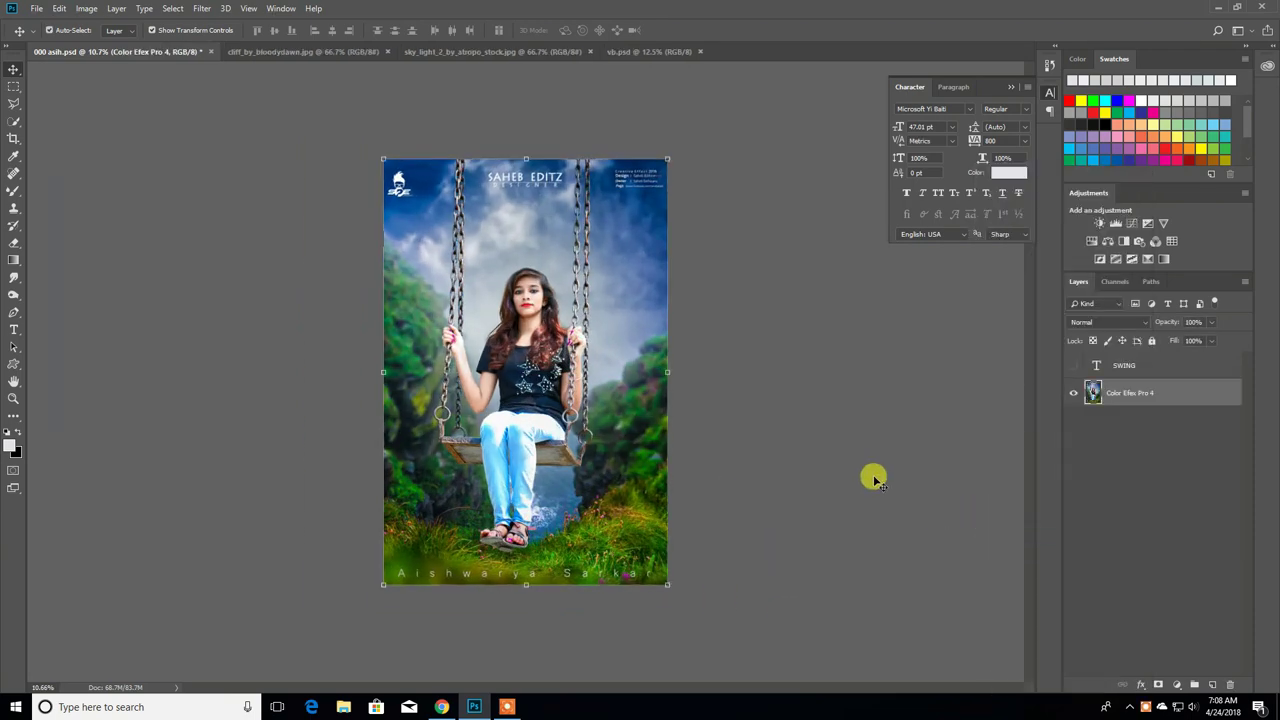
# Save the image as a quality-12 JPEG named 000 asih in the Complete pic folder.
pyautogui.click(37, 8)
pyautogui.click(80, 143)
pyautogui.click(470, 549)
pyautogui.click(365, 415)
pyautogui.click(296, 468)
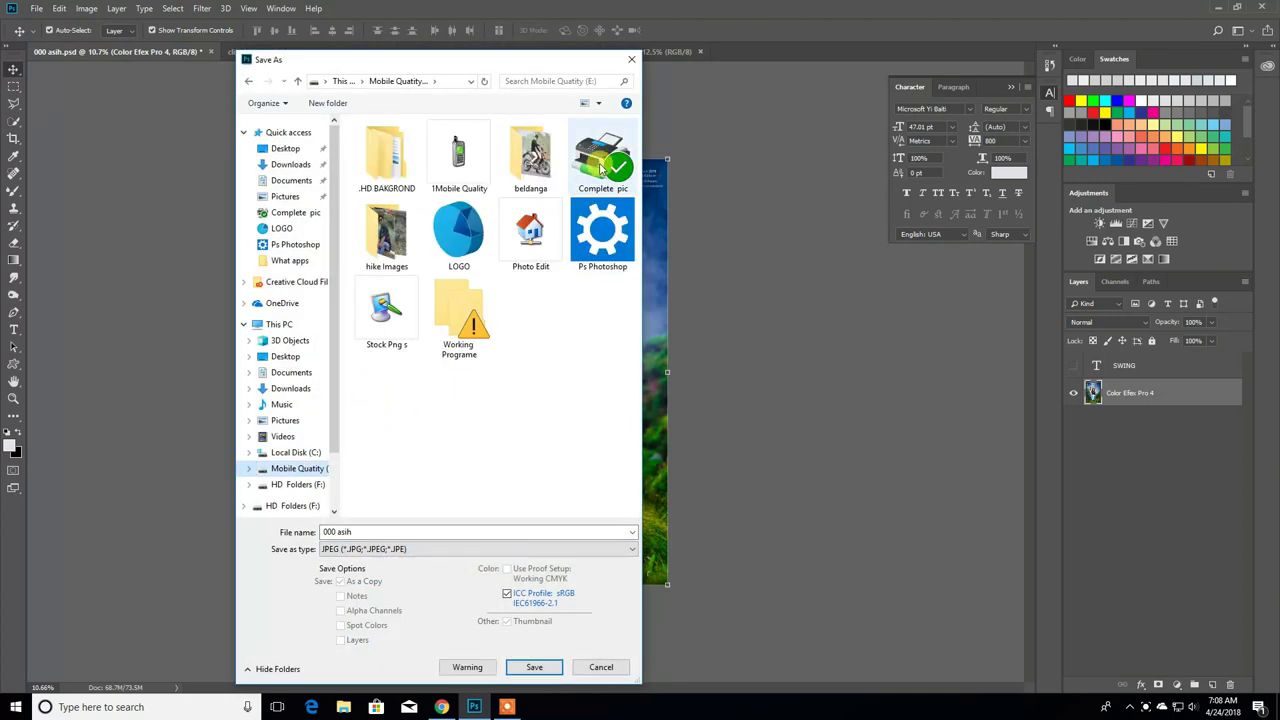
pyautogui.doubleClick(583, 160)
pyautogui.scroll(-10, 541, 357)
pyautogui.click(502, 530)
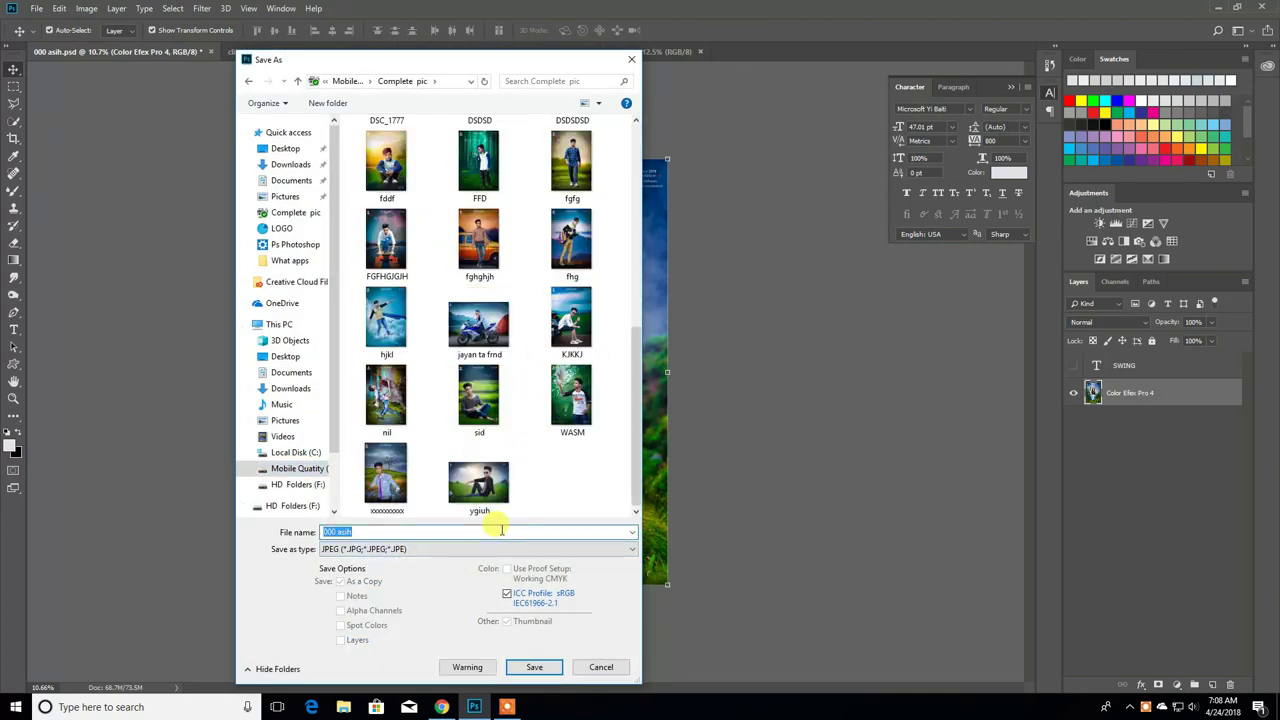
pyautogui.press('Return')
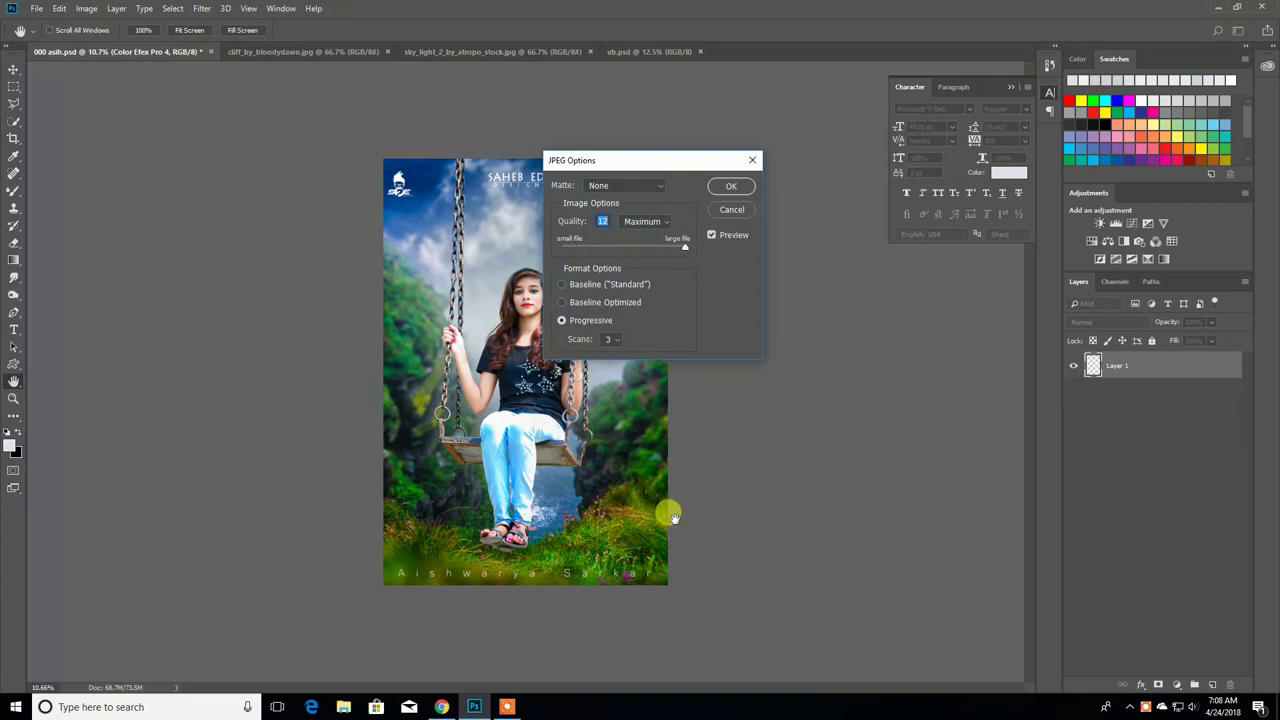
pyautogui.click(733, 186)
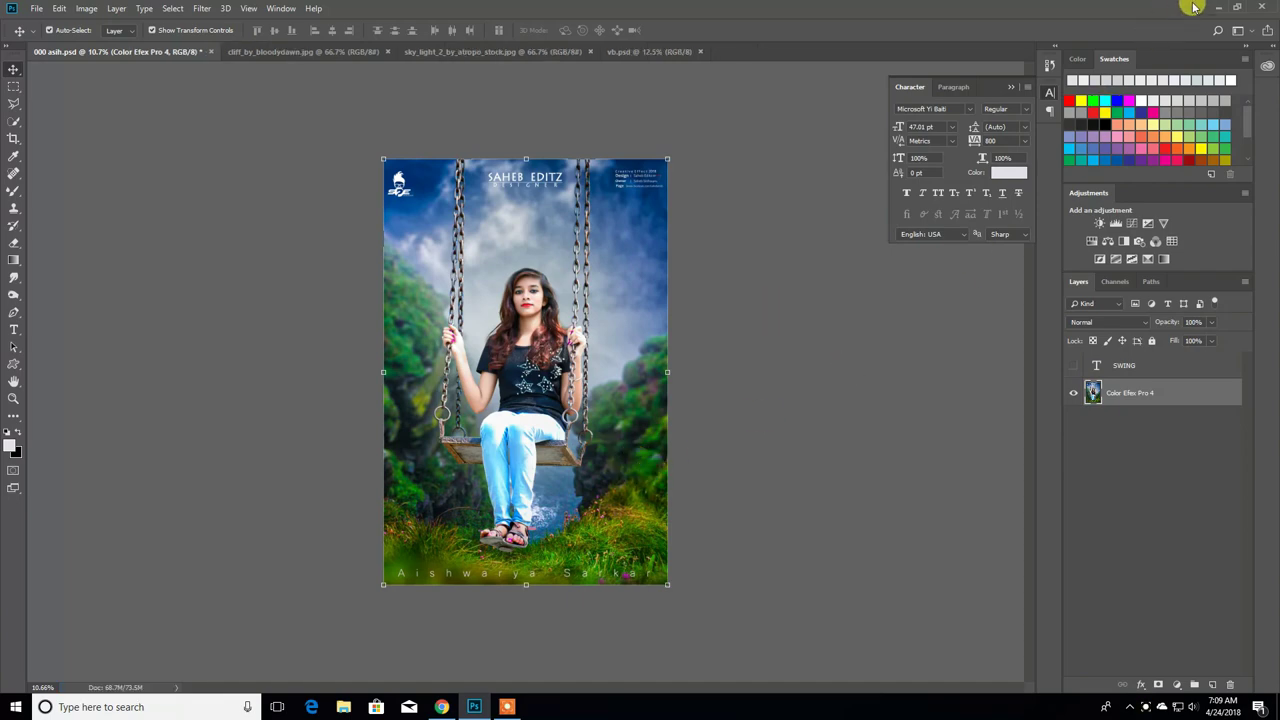
pyautogui.click(1218, 7)
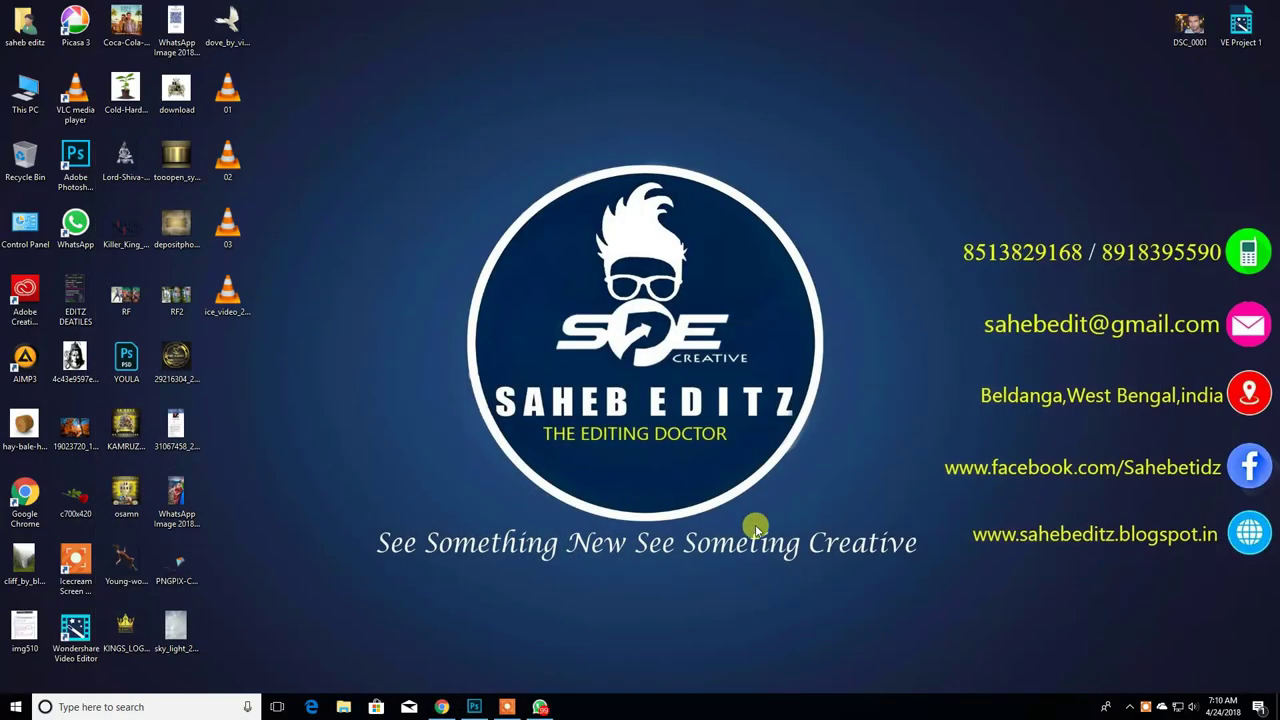
# Find the recipient's WhatsApp chat and choose to attach a document from the computer.
pyautogui.click(540, 707)
pyautogui.click(100, 74)
pyautogui.write('Al')
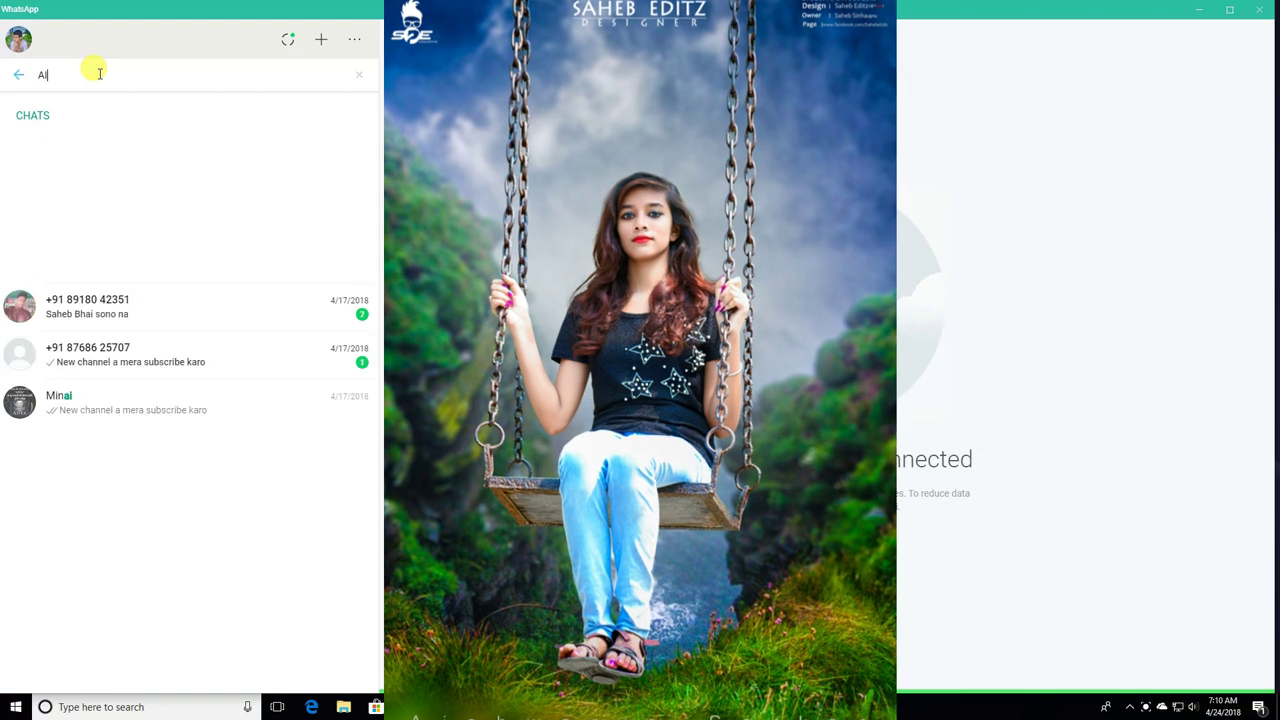
pyautogui.write('sh')
pyautogui.click(60, 162)
pyautogui.click(1249, 39)
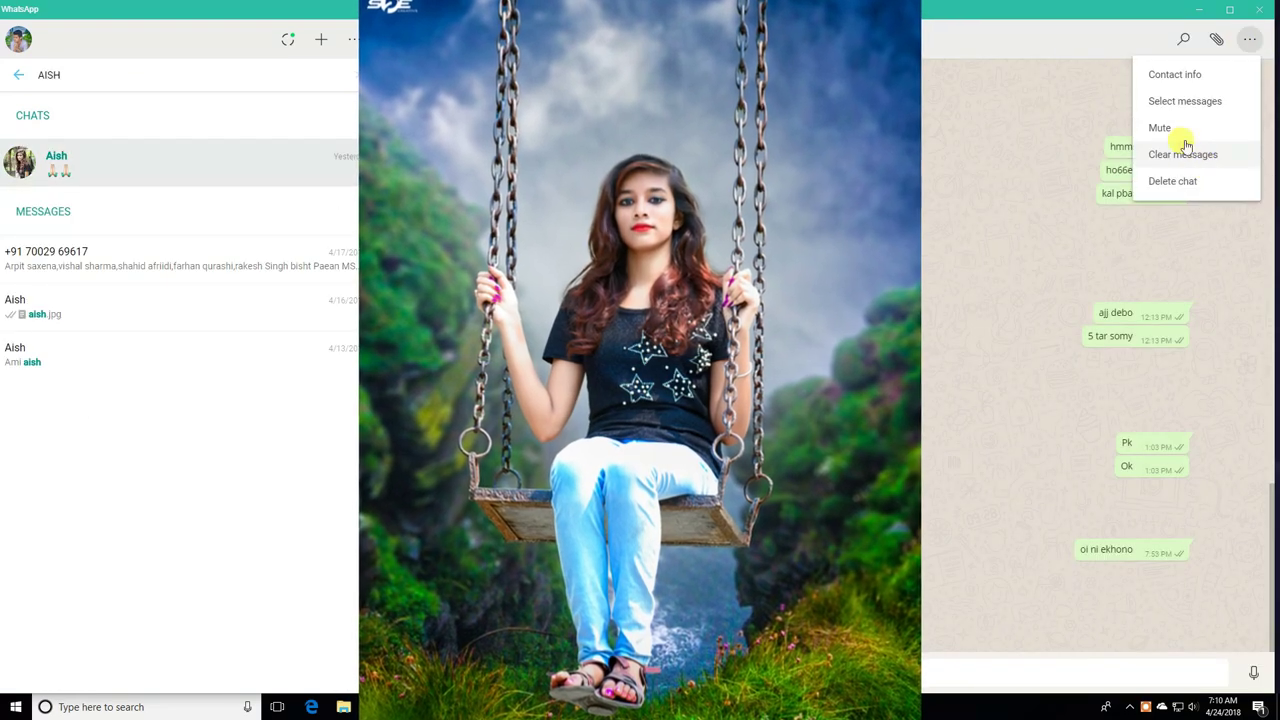
pyautogui.click(1216, 39)
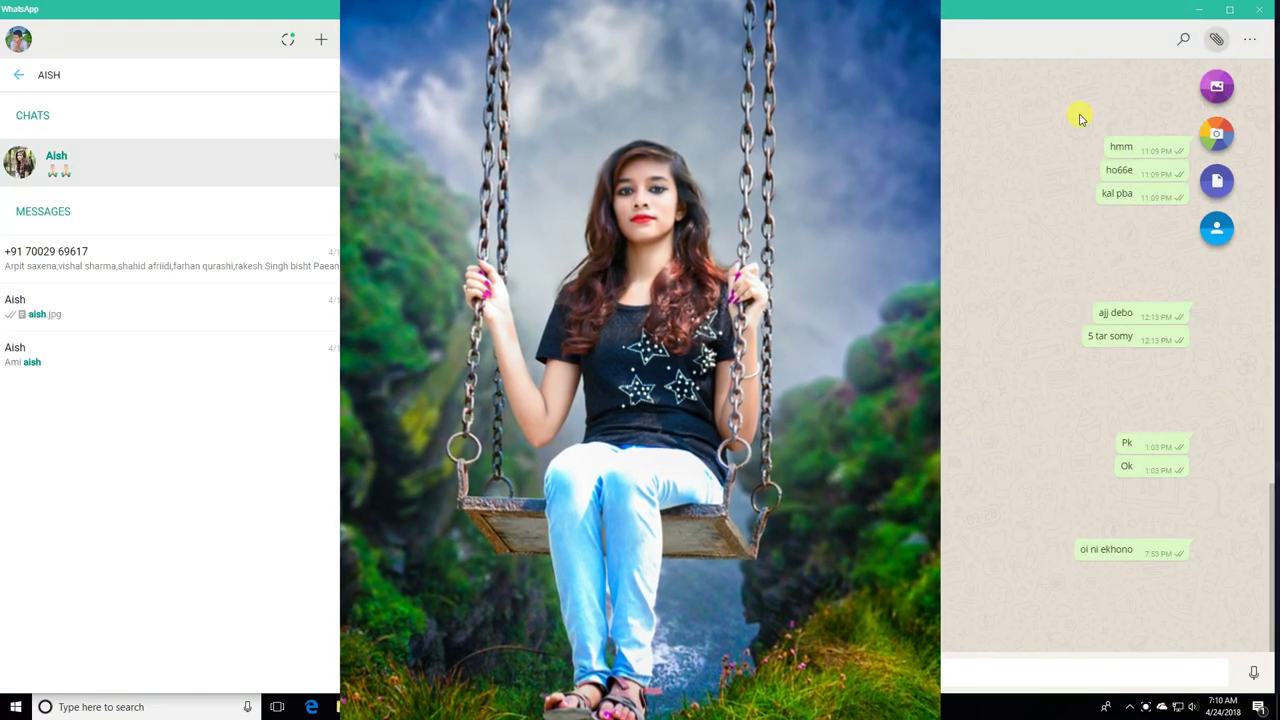
pyautogui.click(1217, 181)
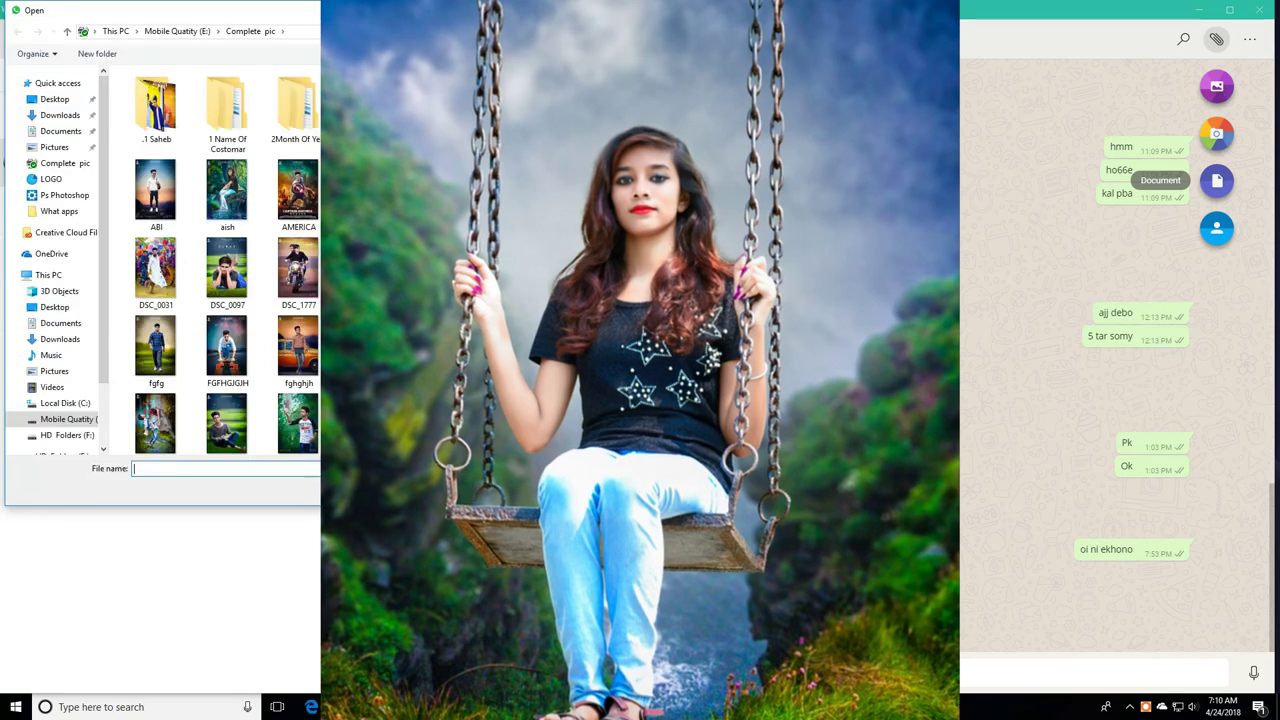